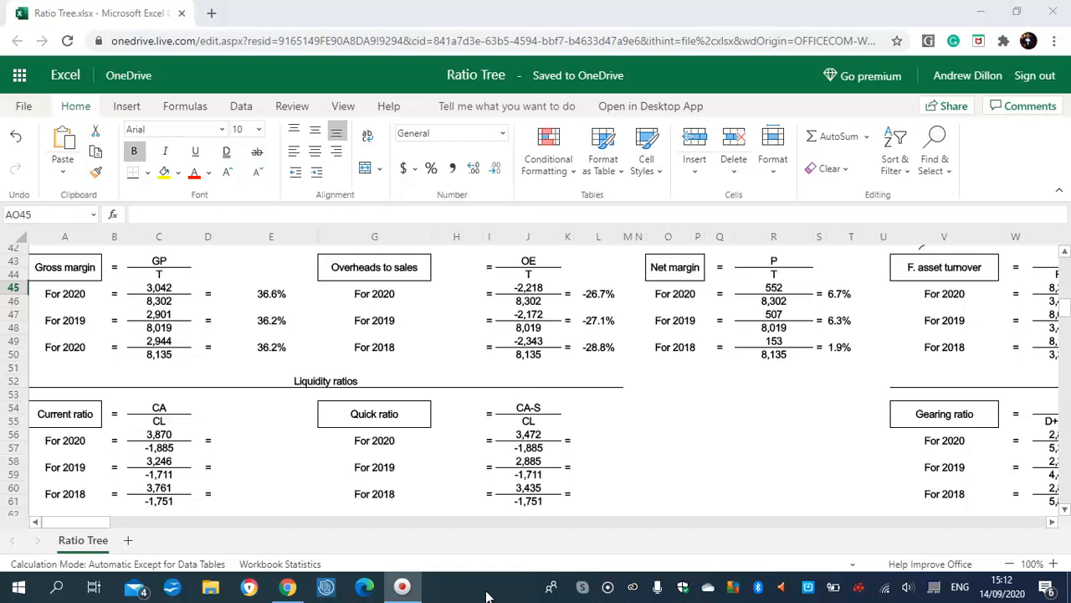
Calculate the 2020 current ratio in cell E56 with the formula =C56/C57.
click(231, 441)
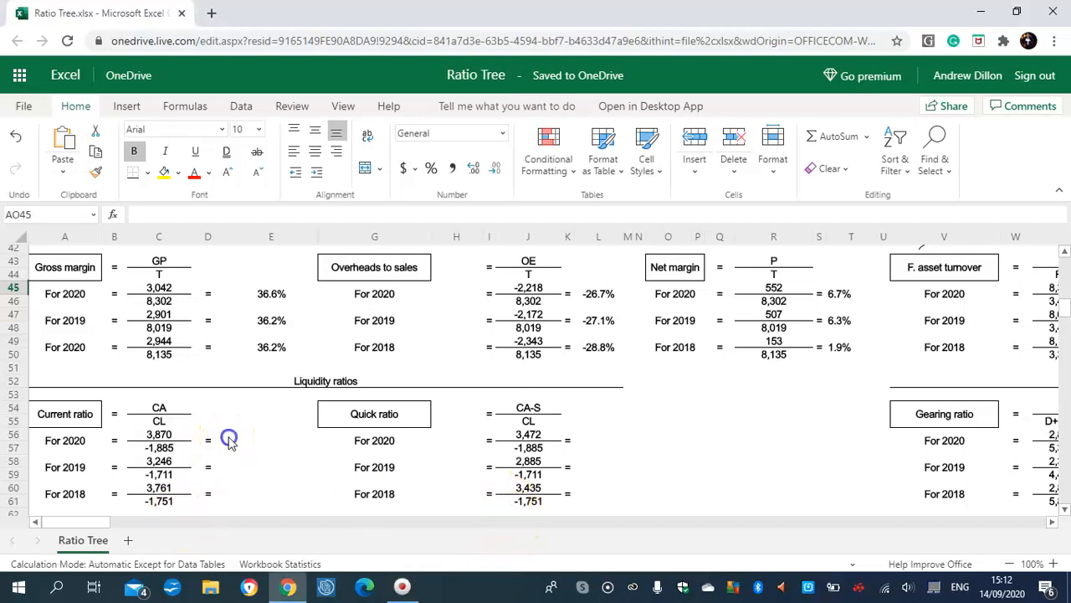
click(217, 441)
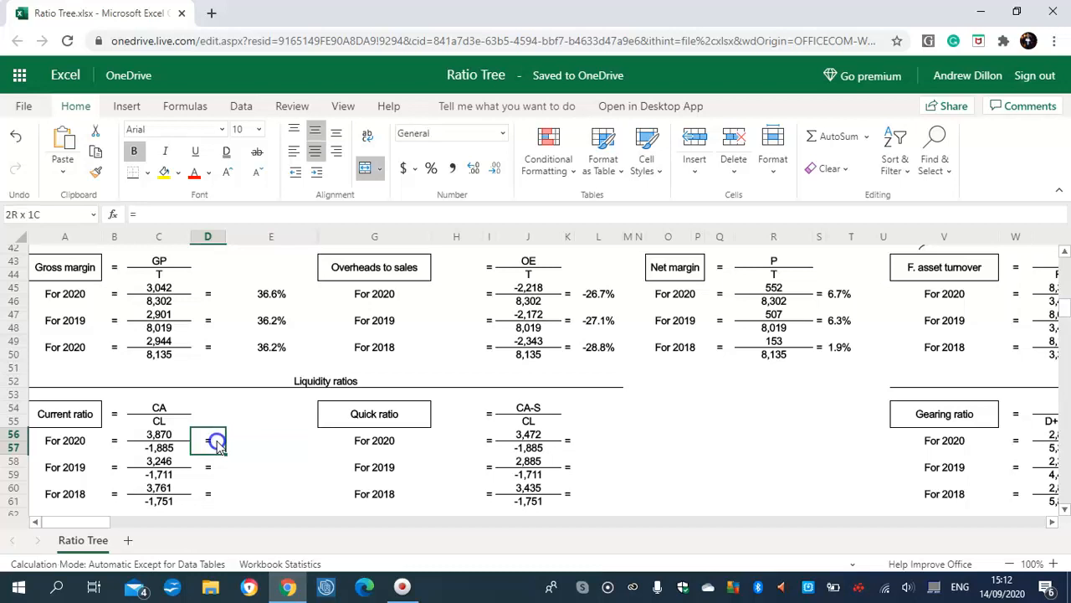
key(Right)
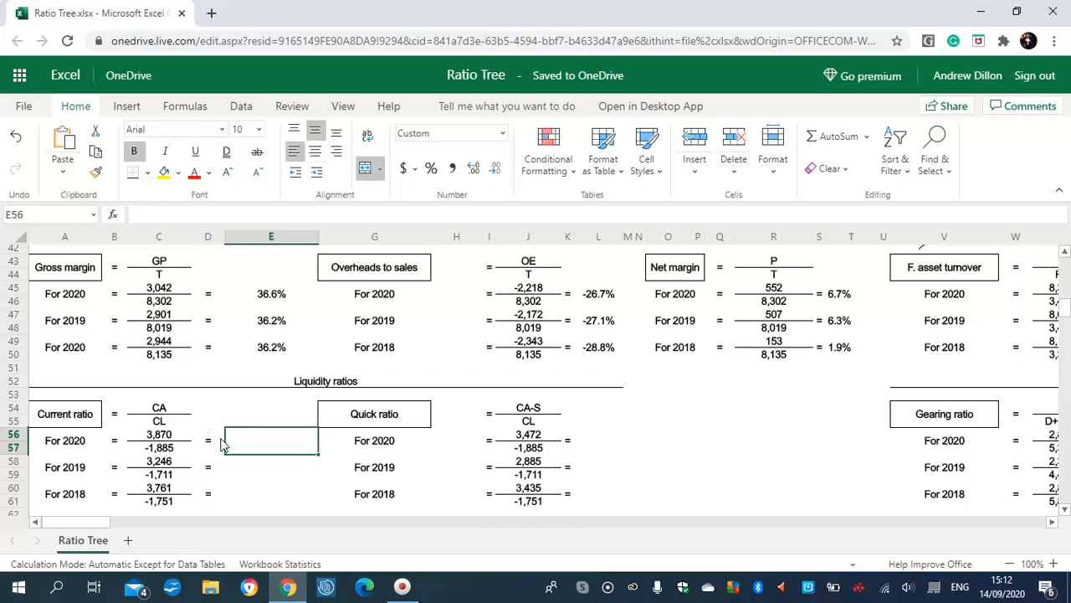
key(Caps_Lock)
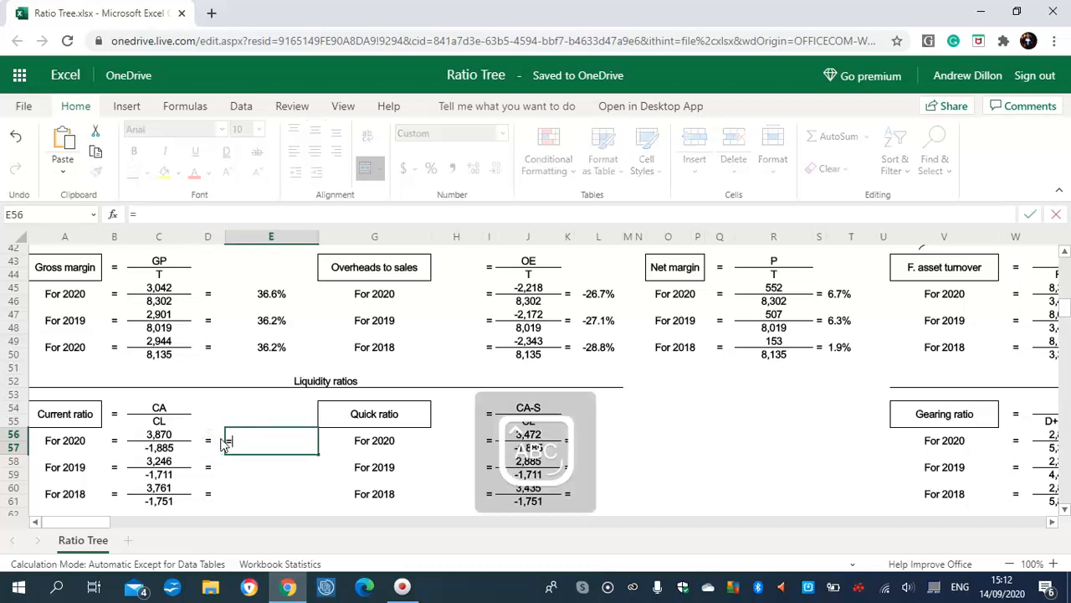
text(C5)
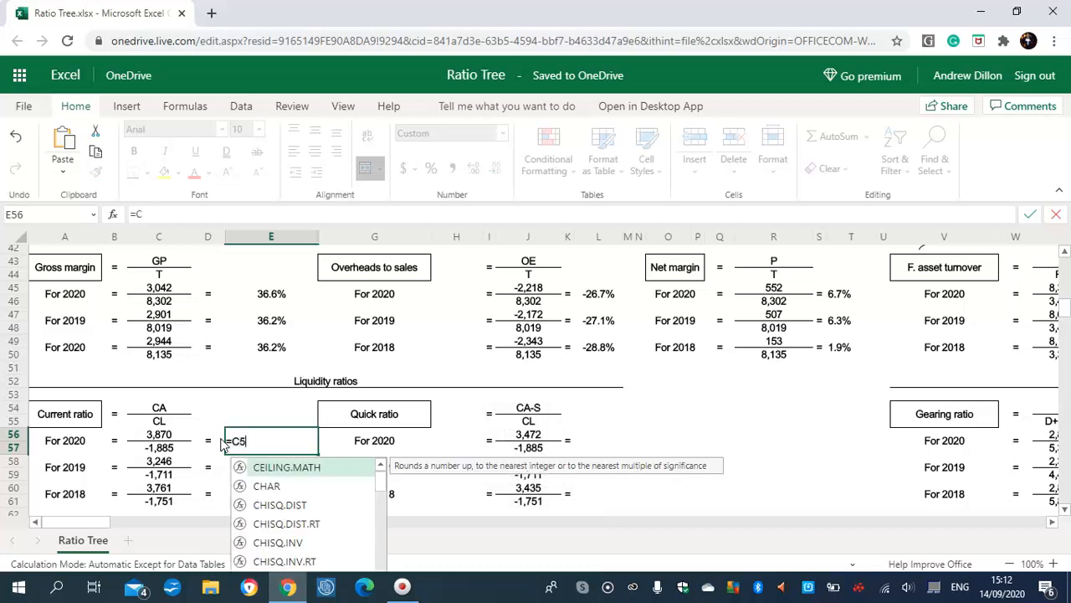
text(6/C57)
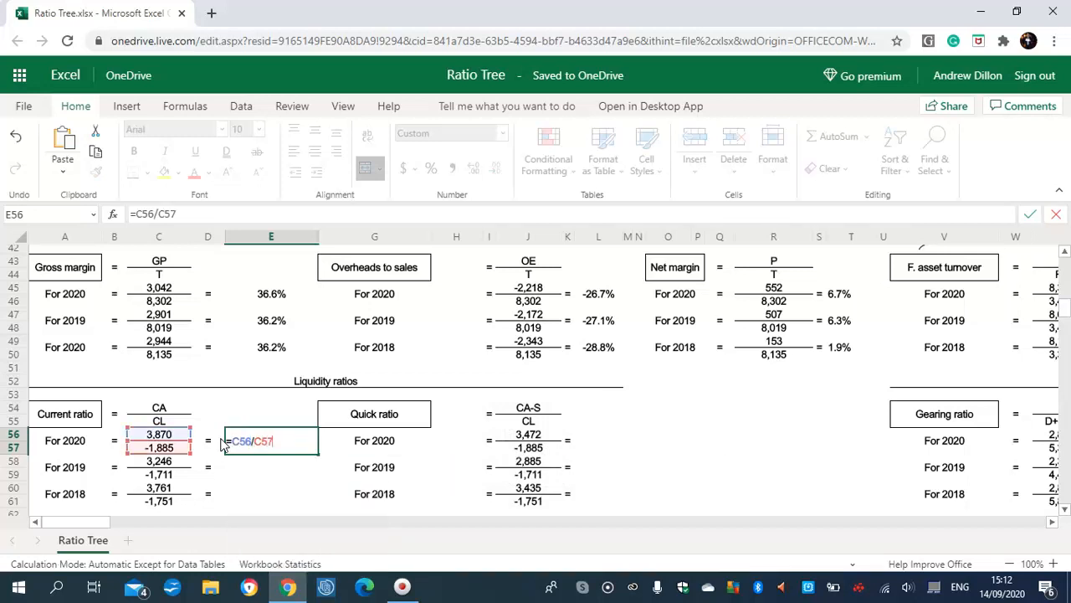
key(Return)
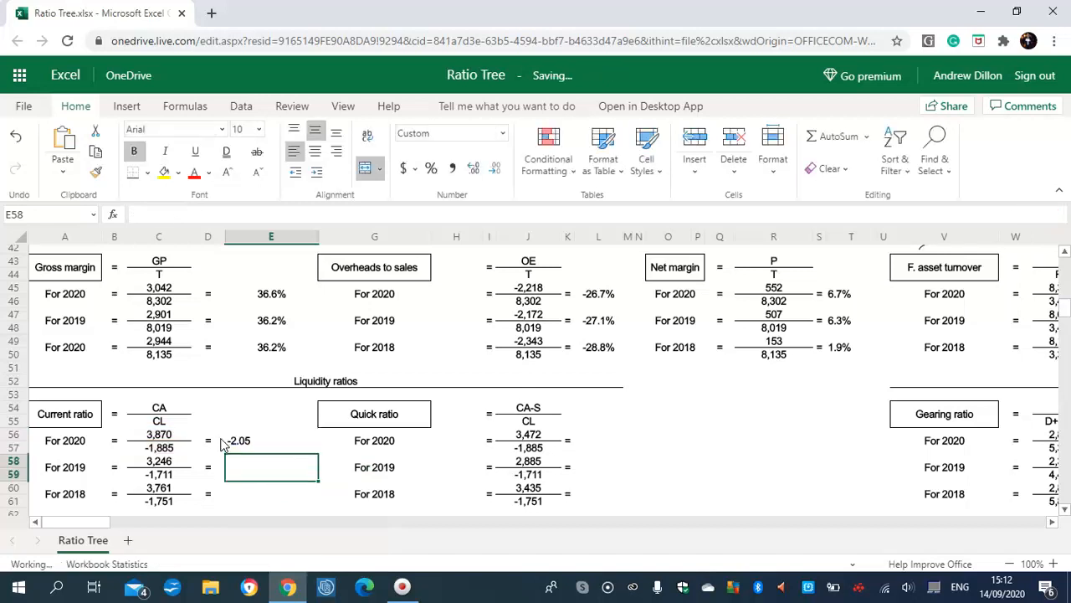
Fill the current ratio formula from E56 down through the 2019 and 2018 rows.
click(248, 448)
drag(318, 453, 305, 487)
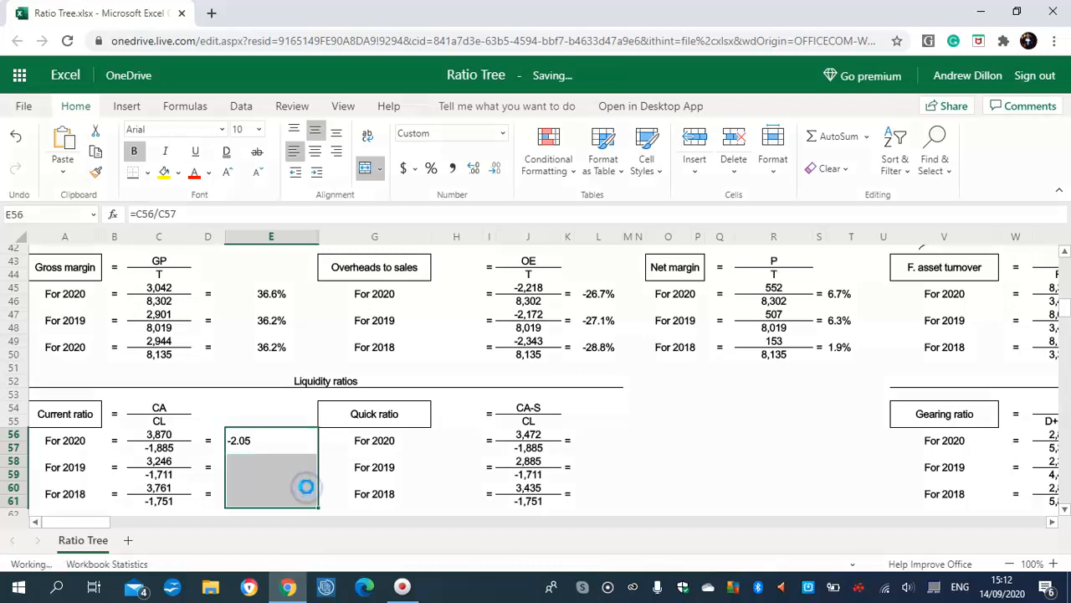
click(293, 441)
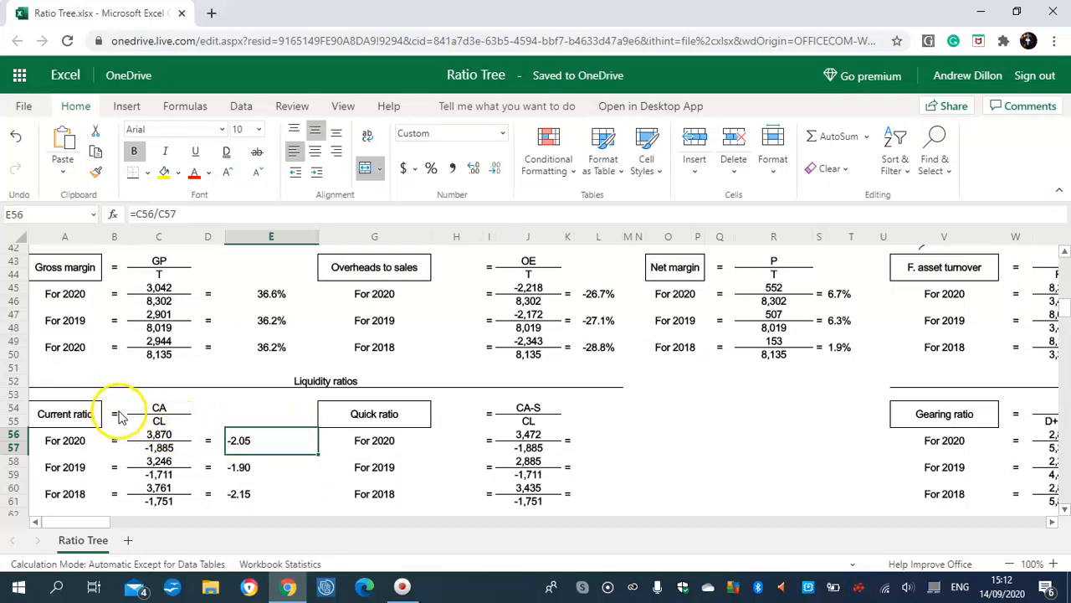
Examine the current ratio's inputs in column C and the quick ratio's source formulas in J56 to J61.
click(168, 487)
click(163, 473)
click(160, 462)
click(159, 450)
click(159, 423)
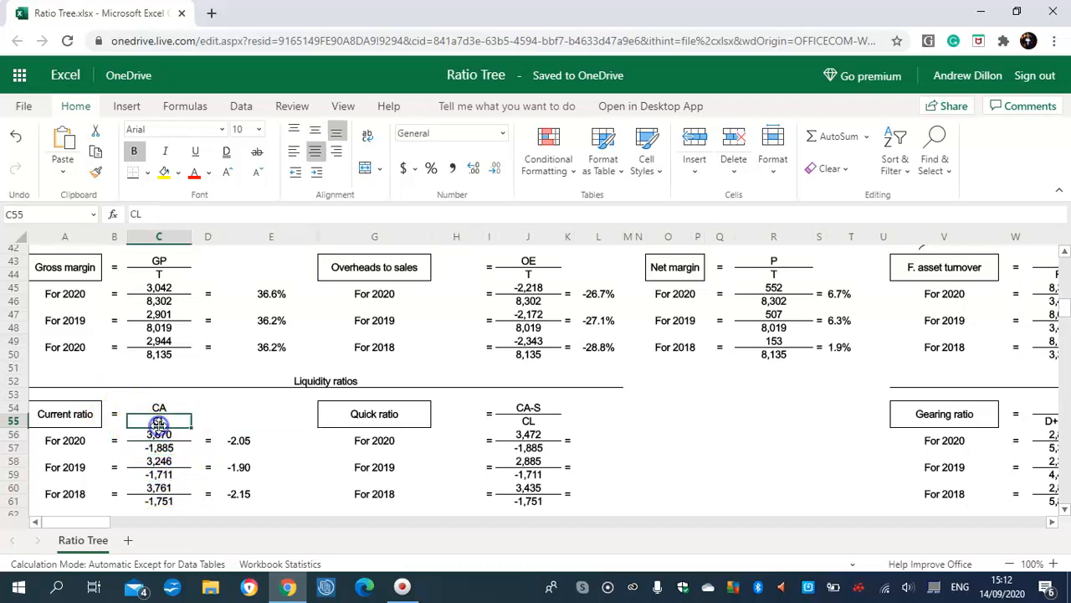
click(525, 437)
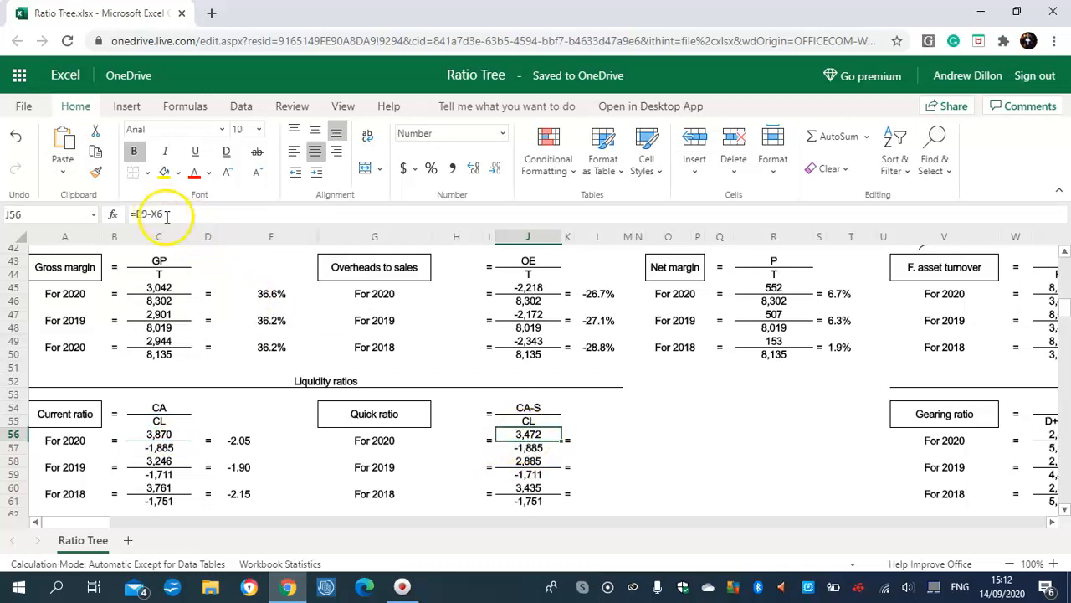
click(536, 450)
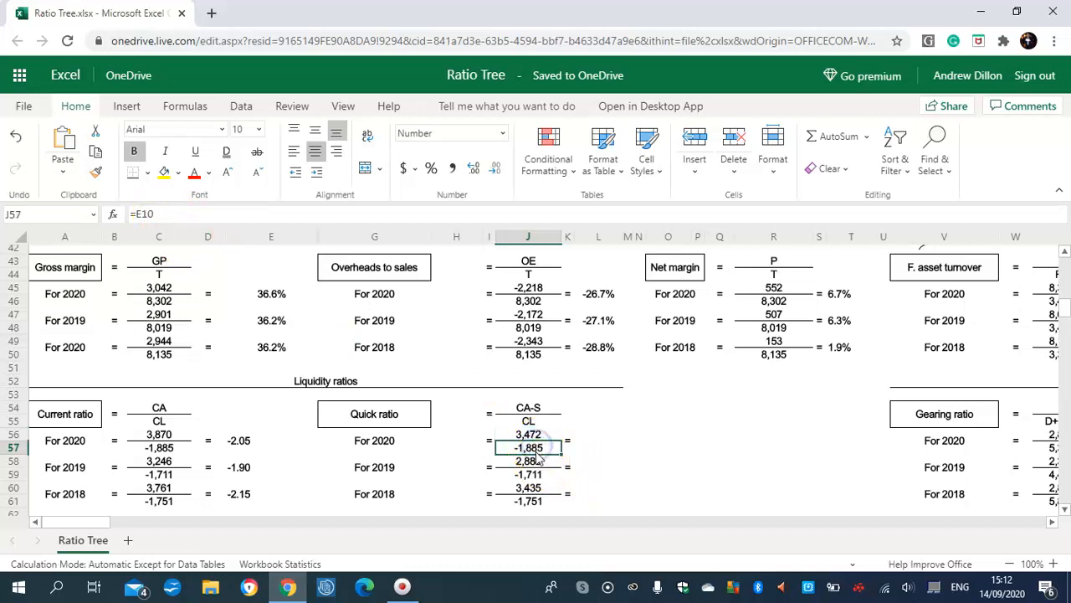
click(537, 467)
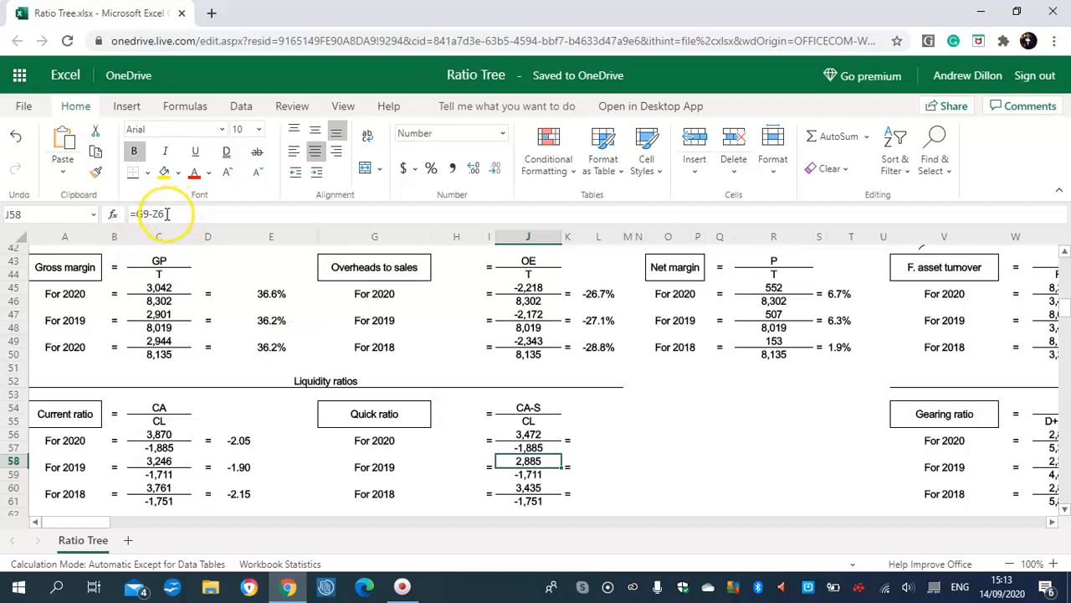
click(531, 475)
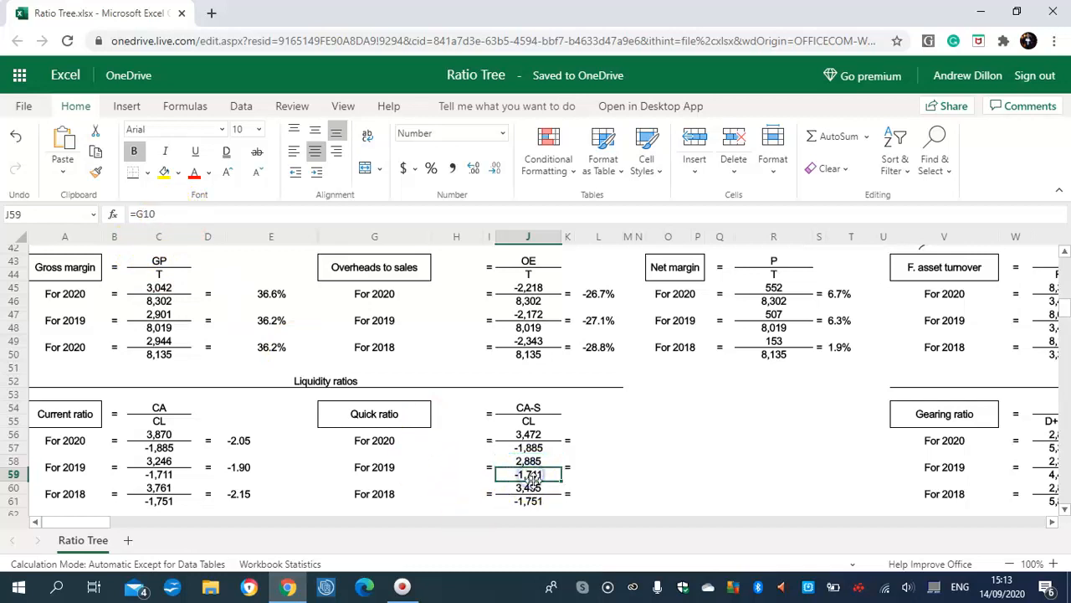
click(540, 494)
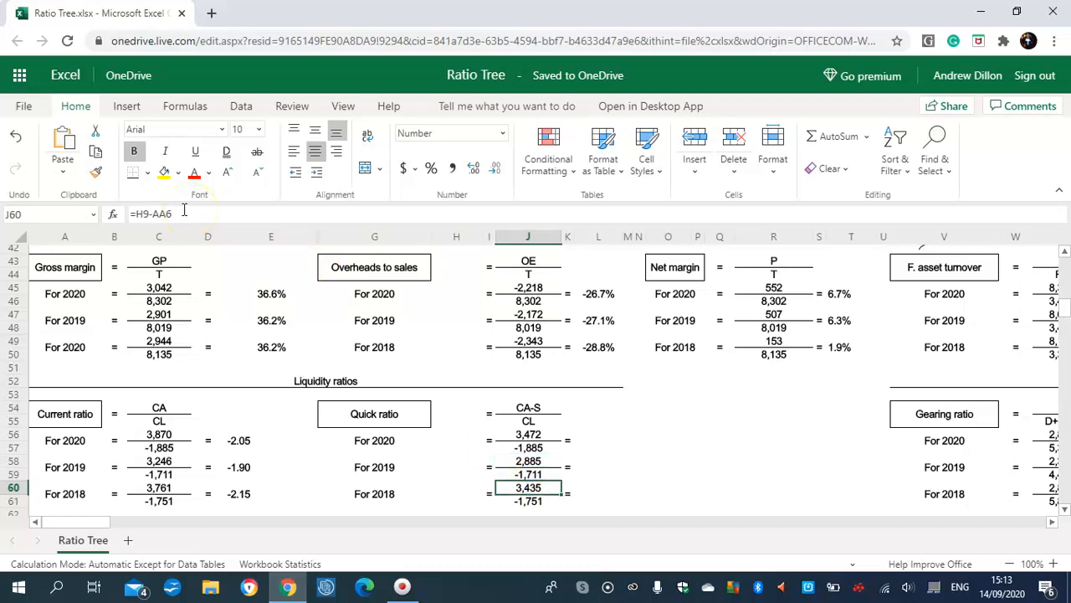
click(532, 502)
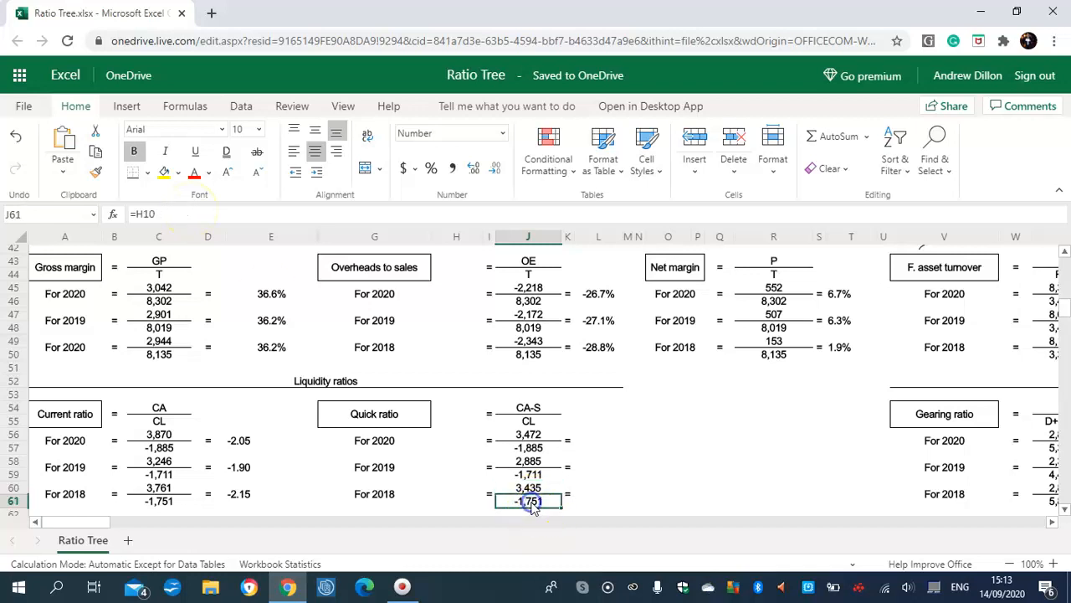
Calculate the 2020 quick ratio in L56 with =J56/J57 and fill it down through 2019 and 2018.
click(587, 442)
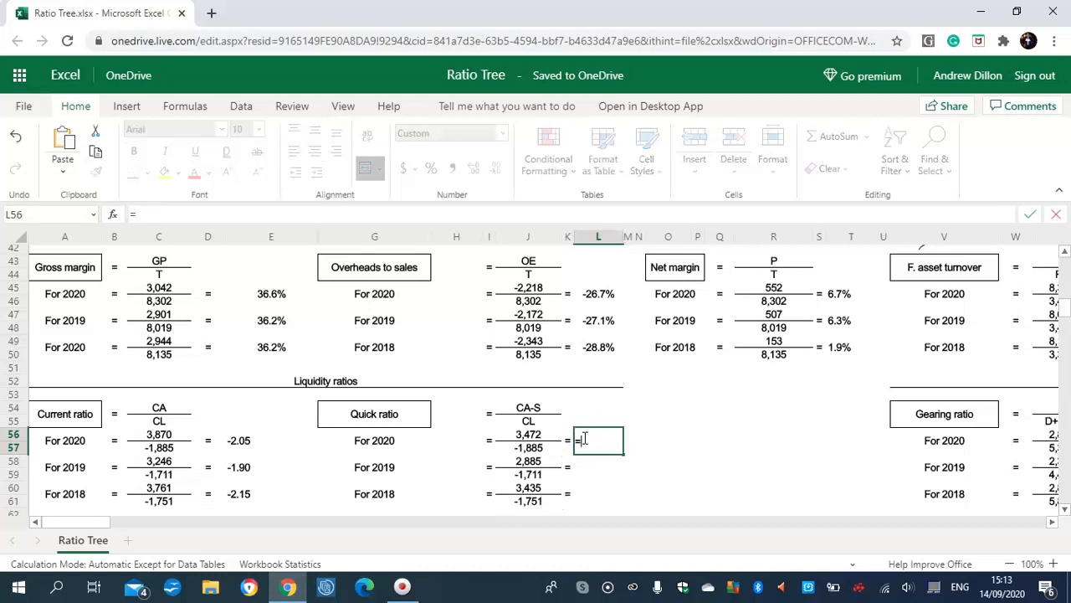
text(=J56/J57)
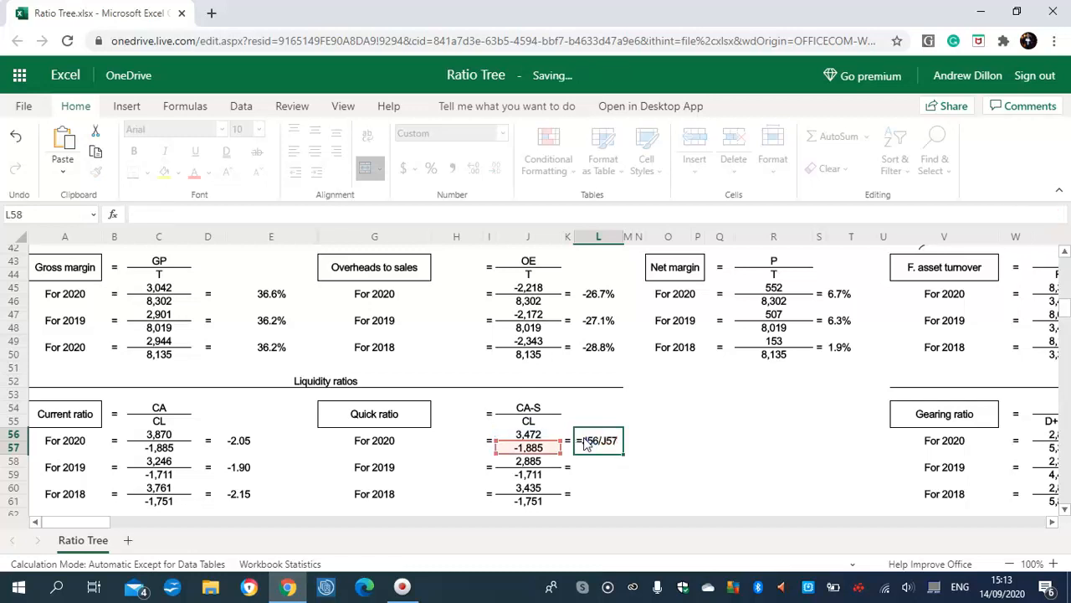
key(Return)
click(585, 441)
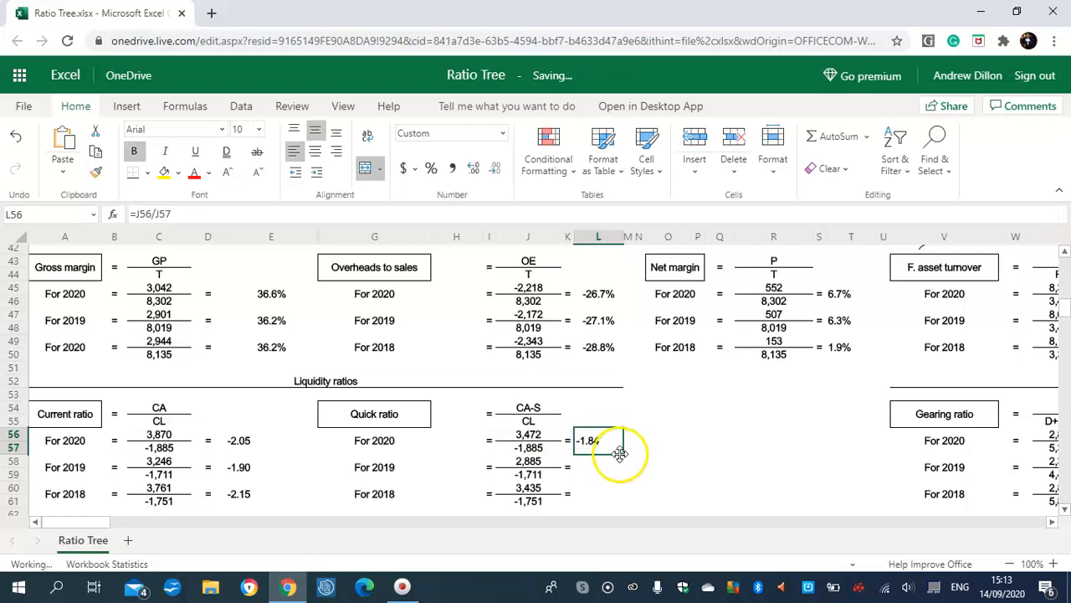
drag(625, 482, 627, 494)
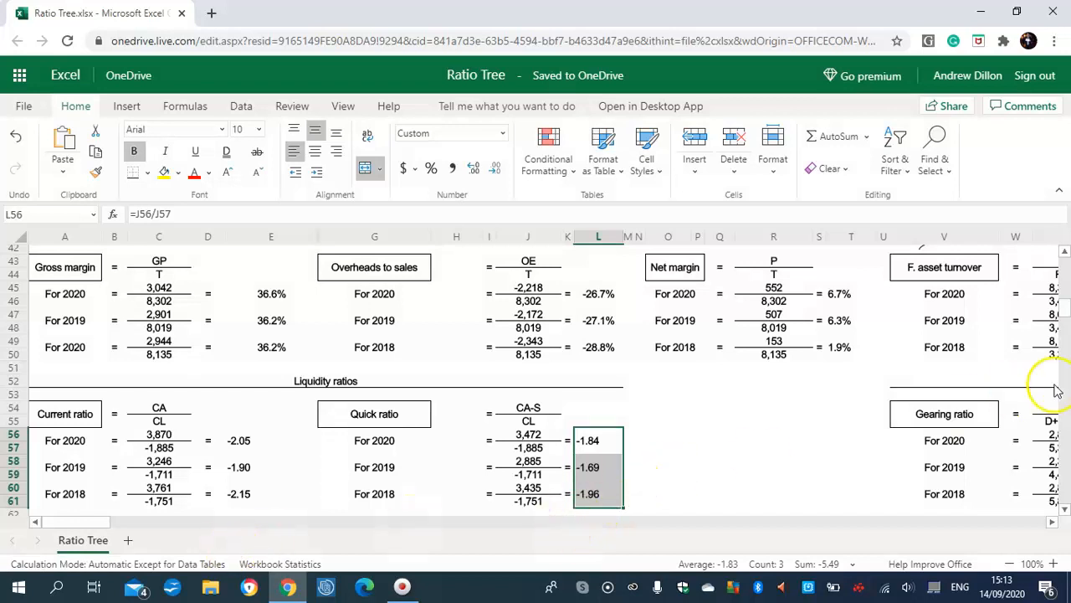
Examine the gearing ratio's source formulas in X57 to X61 and trace X57's references to the debt and shareholders' equity items.
drag(89, 522, 151, 516)
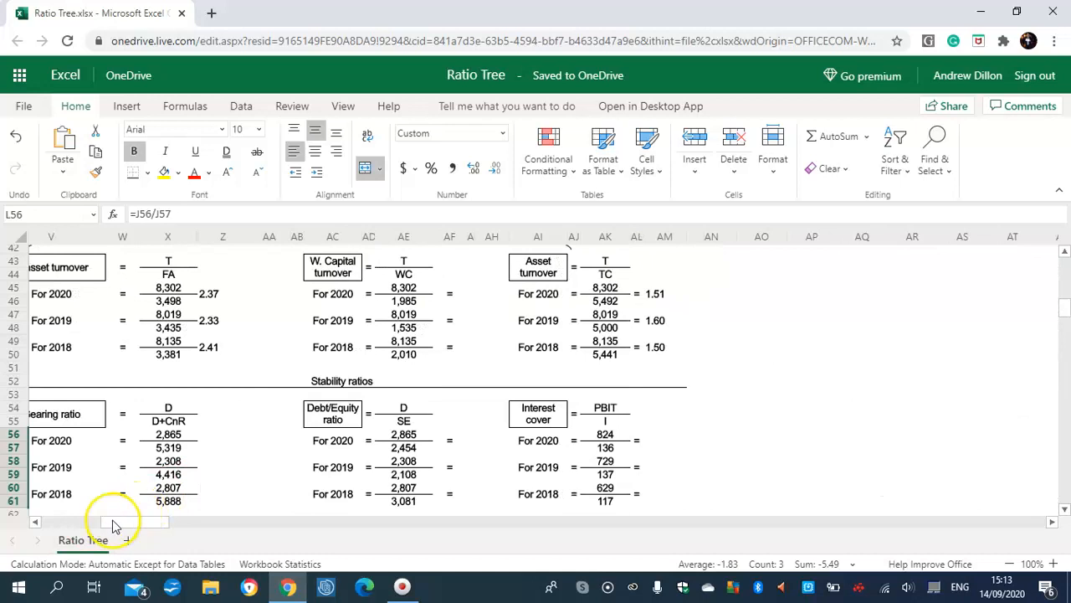
click(83, 524)
drag(80, 522, 100, 522)
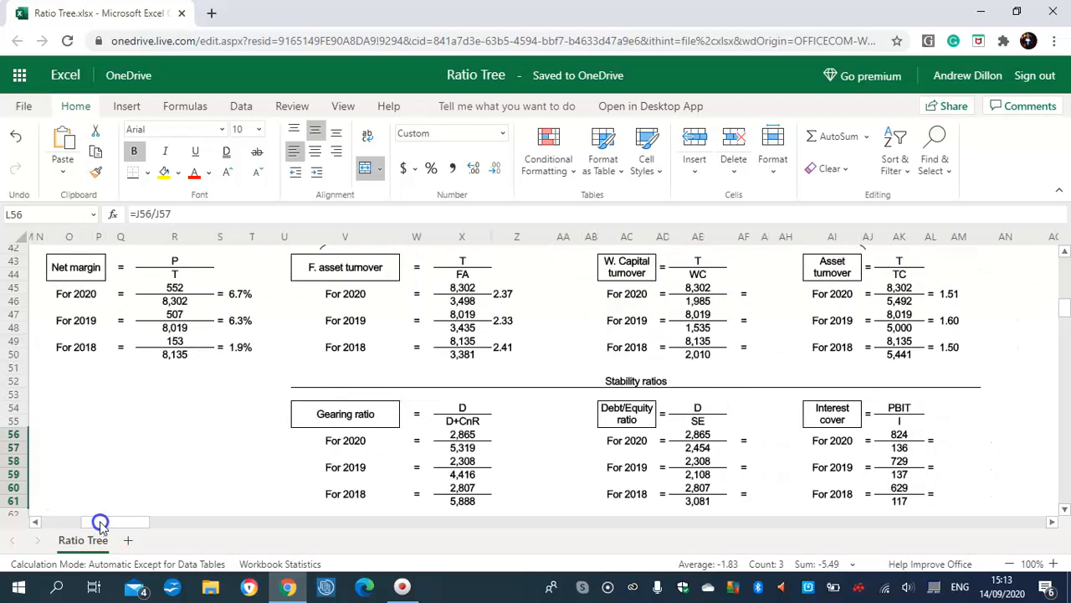
click(467, 450)
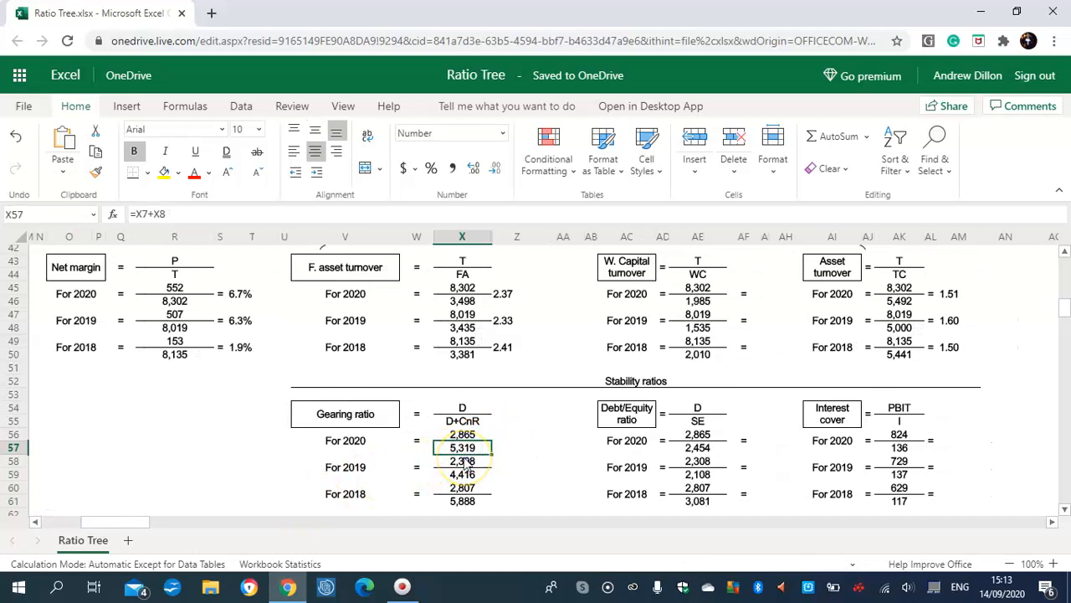
click(175, 216)
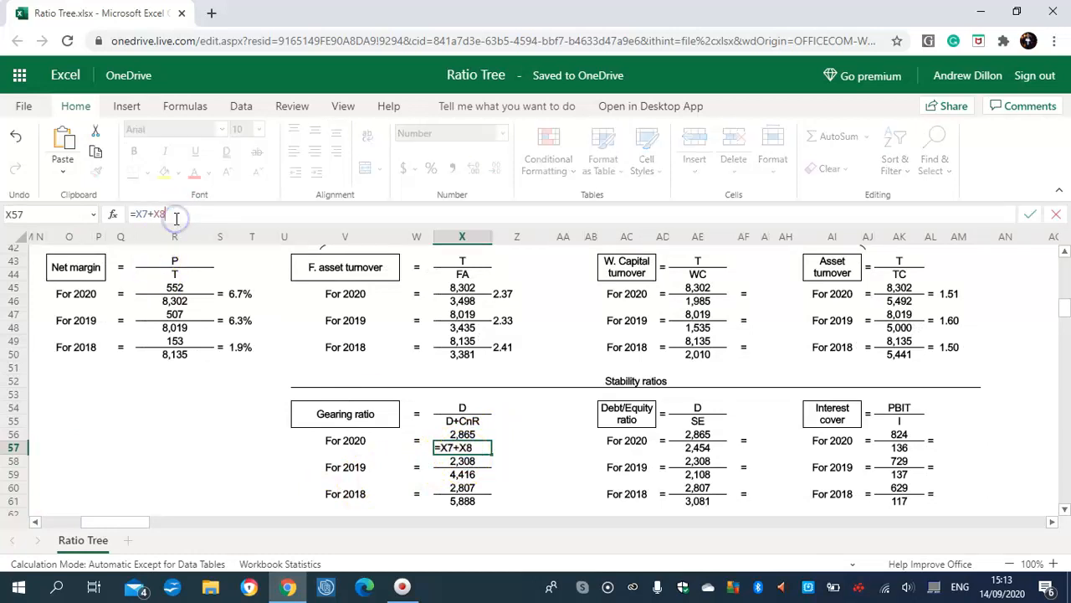
scroll(1056, 272, up, 6)
scroll(1067, 284, up, 8)
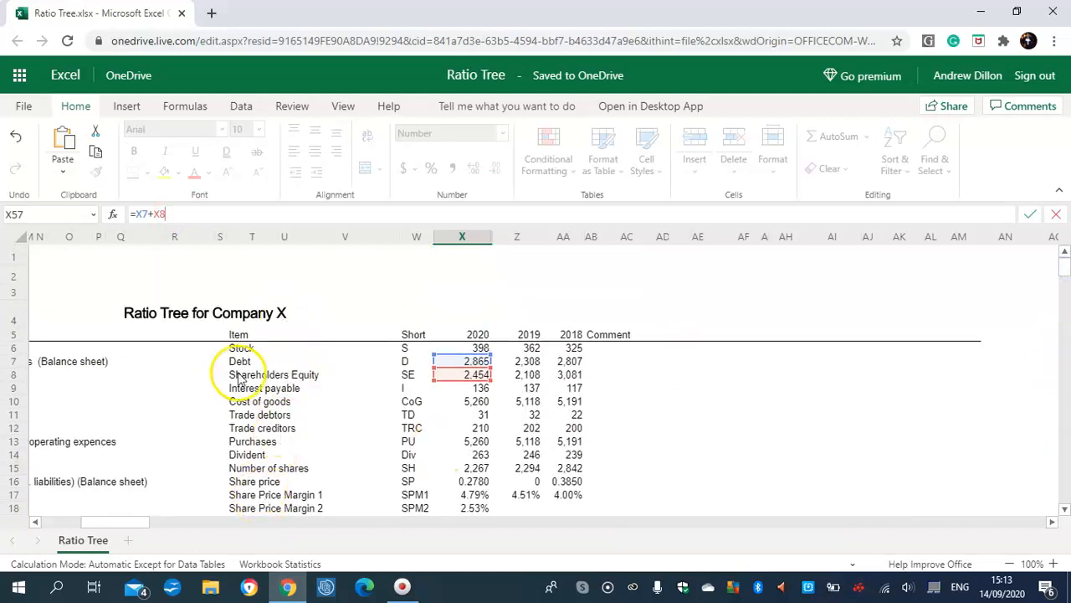
scroll(1066, 276, down, 2)
scroll(1065, 276, down, 12)
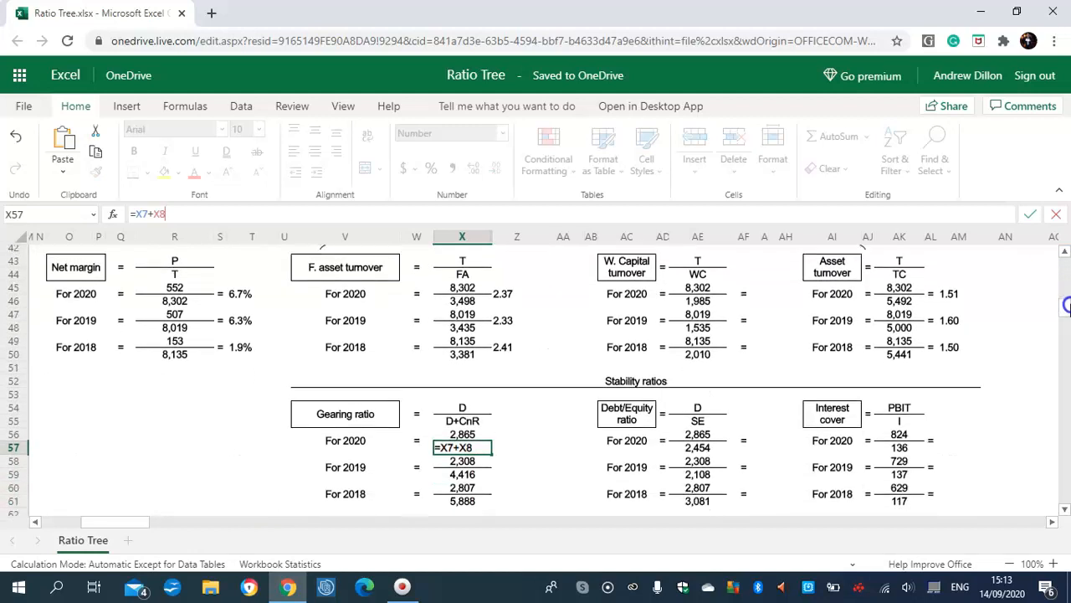
scroll(1066, 306, down, 1)
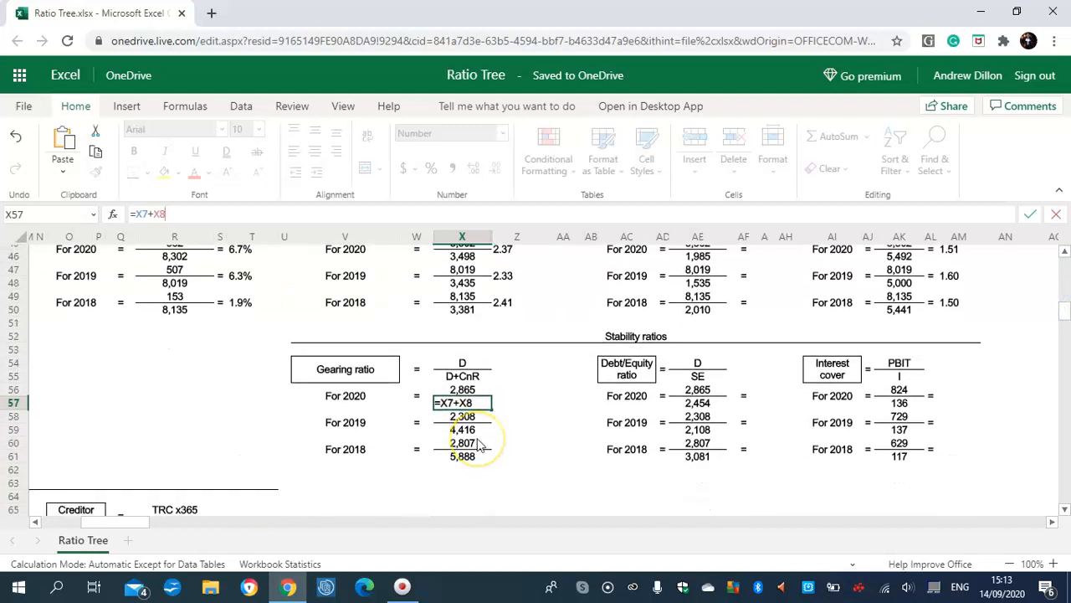
key(Return)
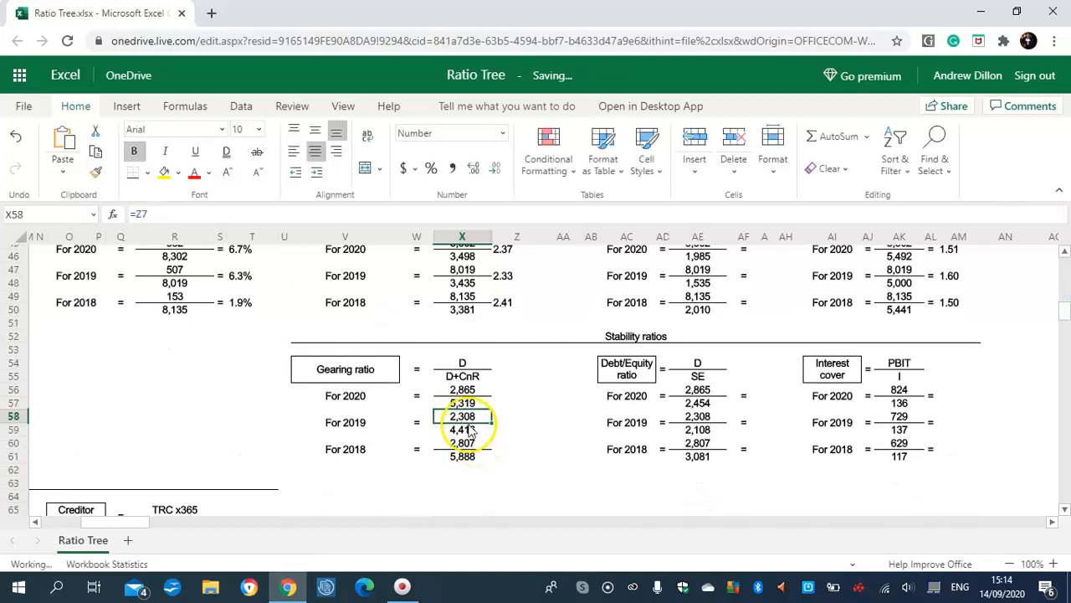
click(465, 427)
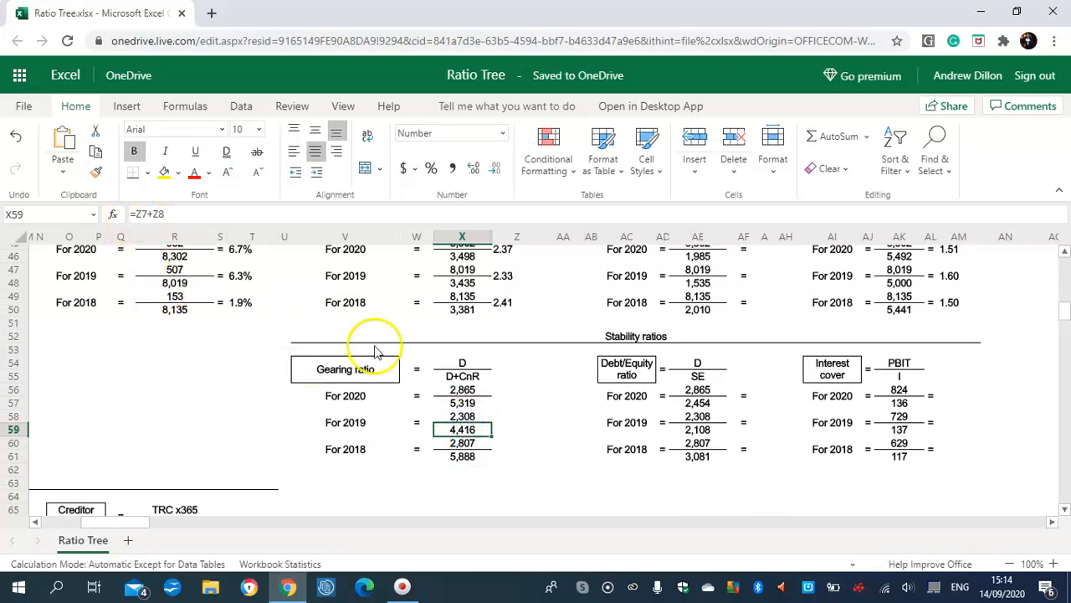
click(461, 443)
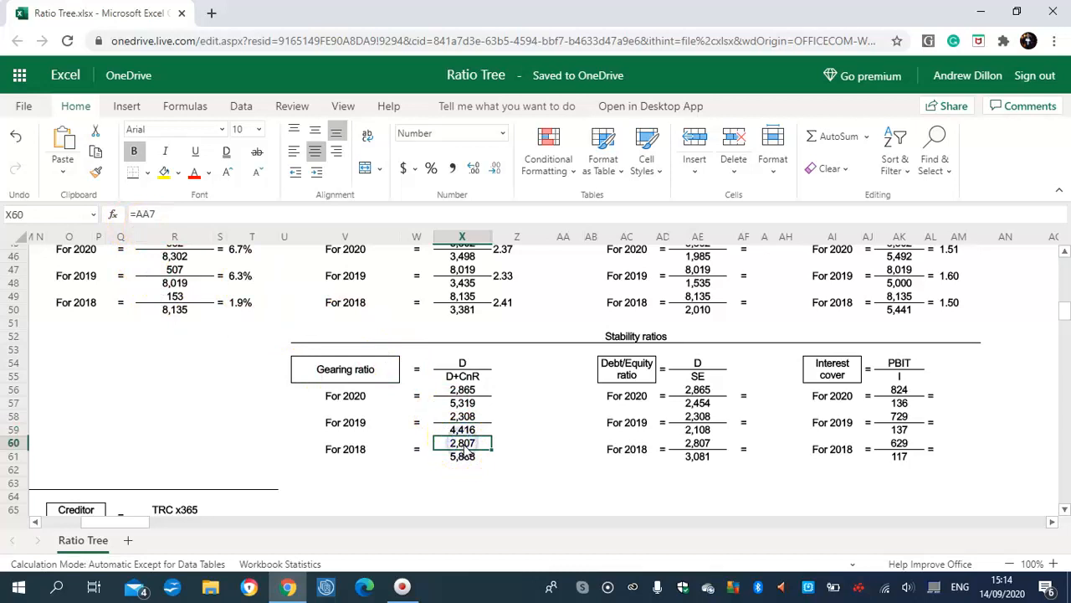
click(468, 458)
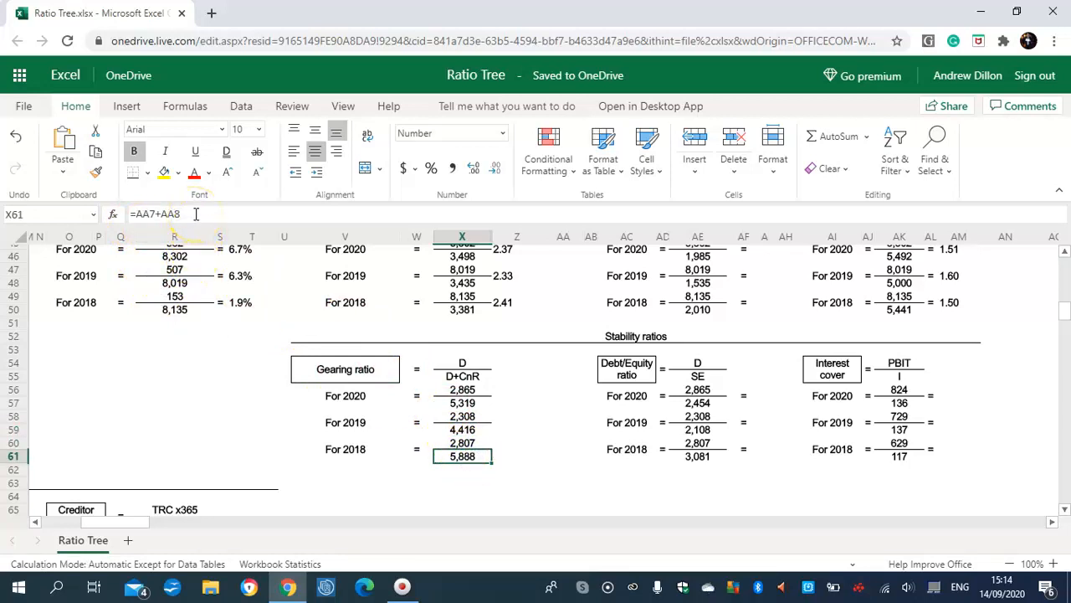
Calculate the 2020 gearing ratio in cell Z56 with the formula =X56/X57.
drag(536, 391, 533, 397)
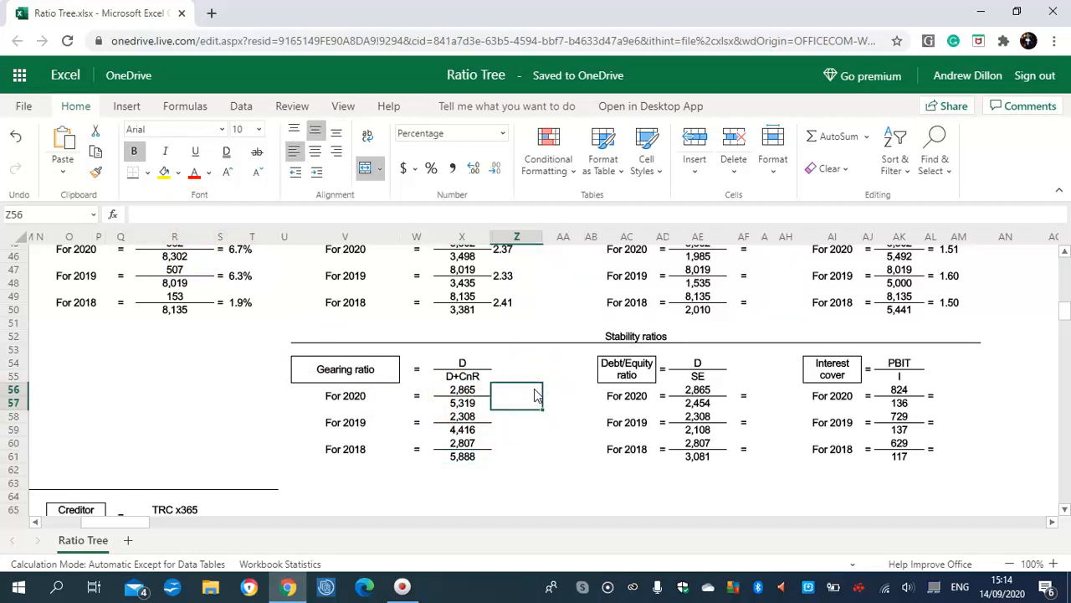
key(Right)
click(538, 395)
text(=)
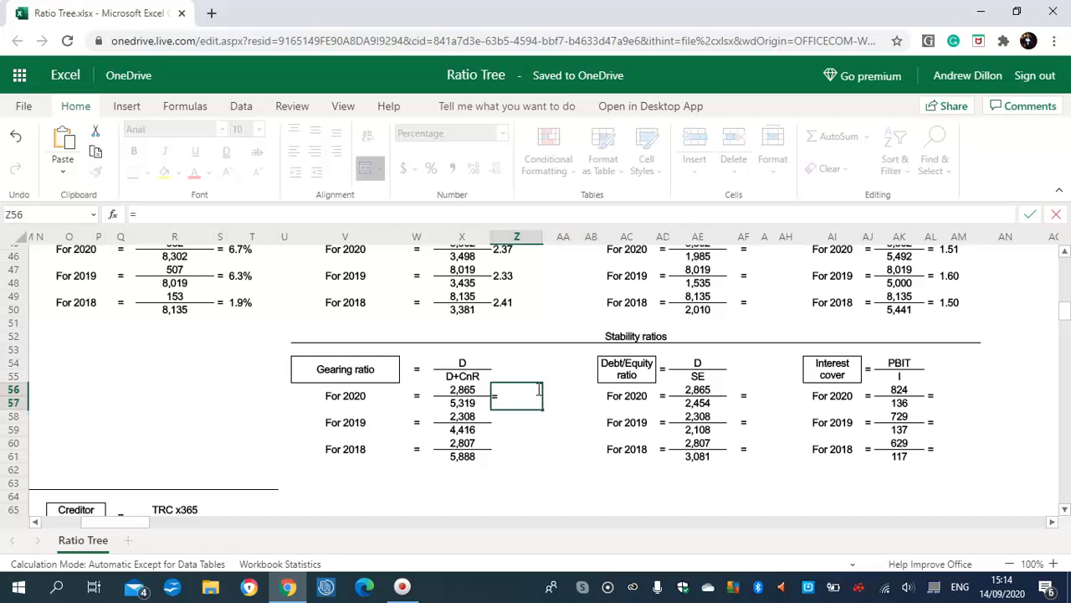
text(X56/X5)
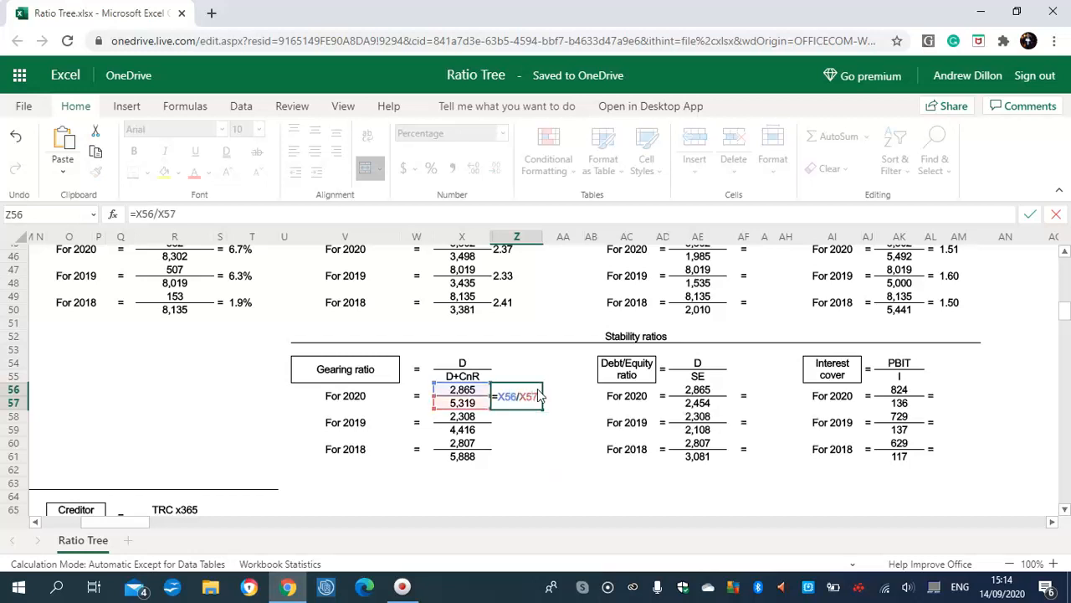
text(7)
key(Return)
Fill the 2020 gearing ratio formula in Z56 down through 2019 and 2018 and centre the three results.
click(517, 398)
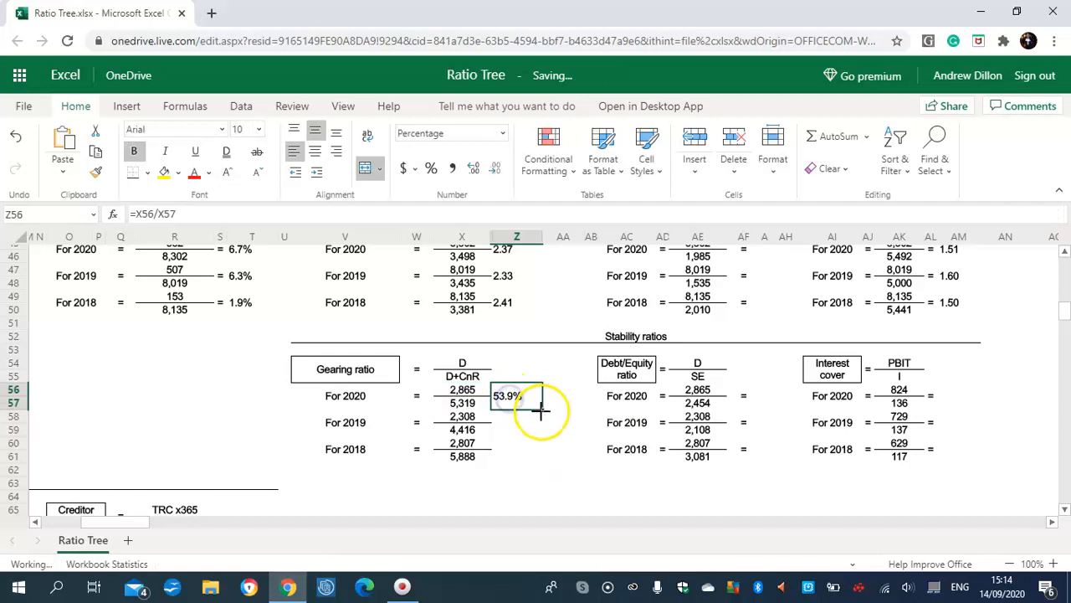
drag(540, 410, 540, 448)
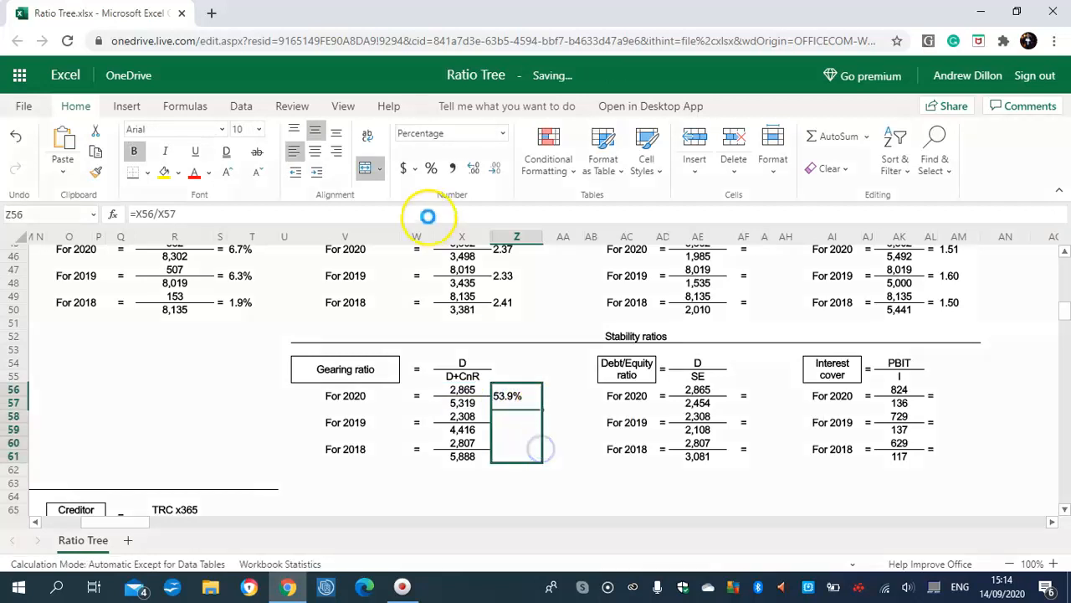
click(318, 159)
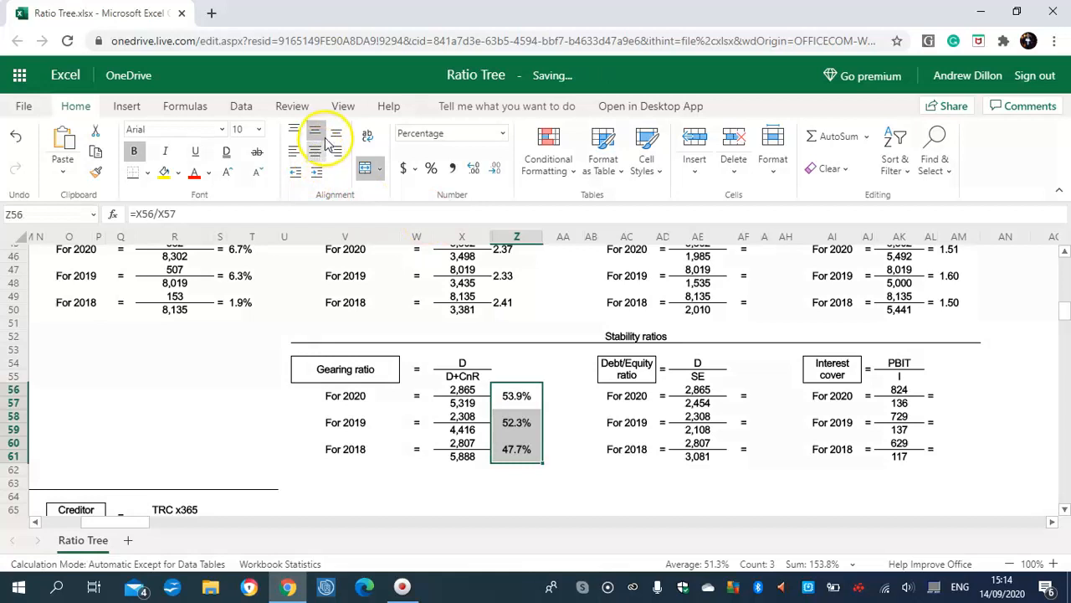
click(317, 131)
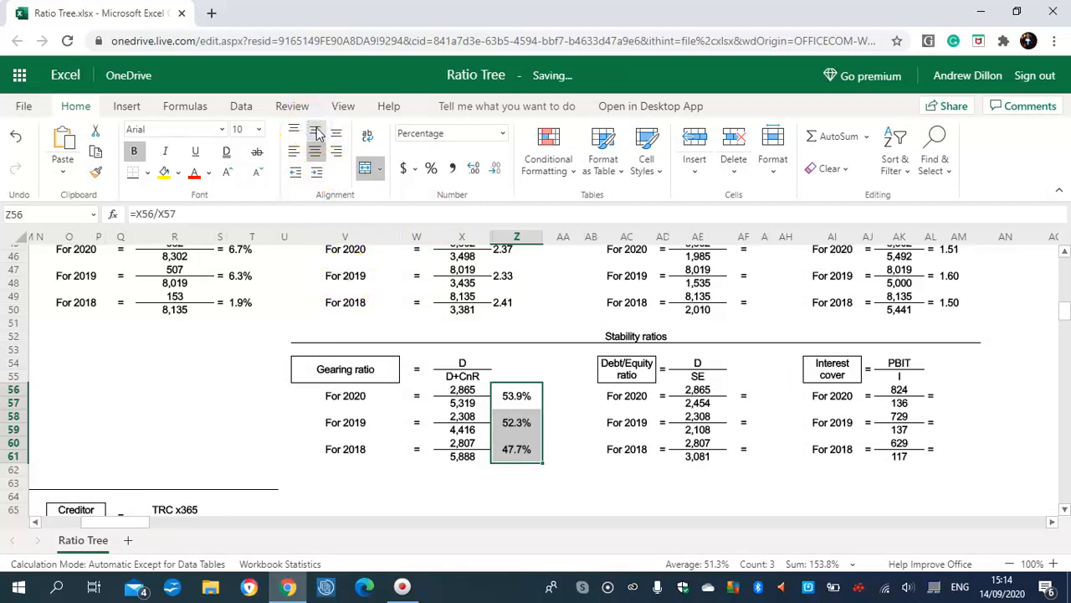
click(529, 485)
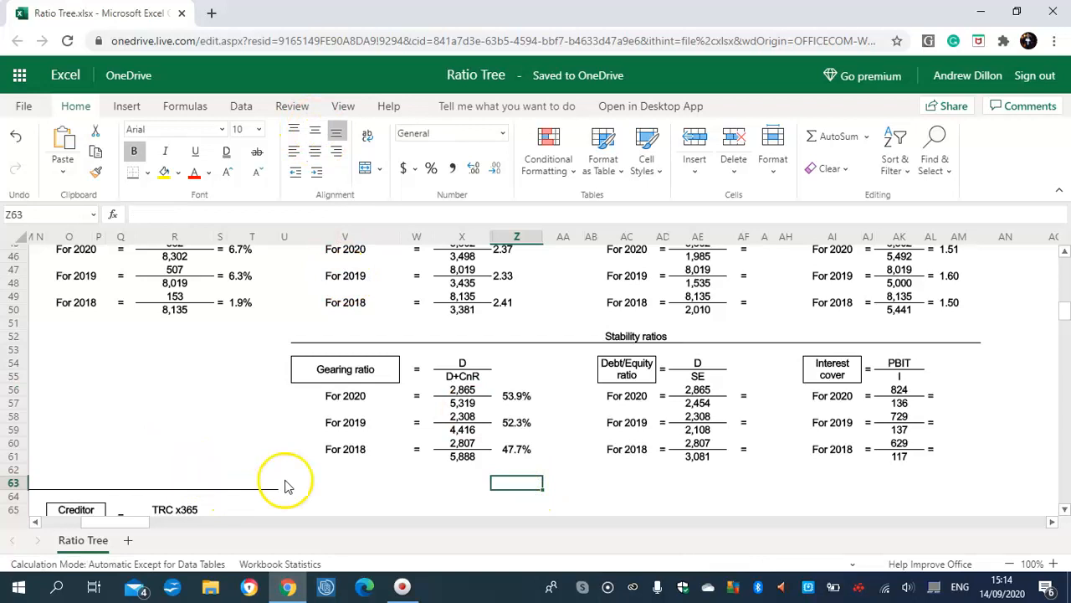
Centre the fixed asset turnover results for 2020 to 2018 in Z45 to Z50.
click(499, 303)
mouse_move(499, 302)
mouse_down()
mouse_move(499, 230)
mouse_move(508, 335)
mouse_move(491, 318)
mouse_move(499, 321)
mouse_up()
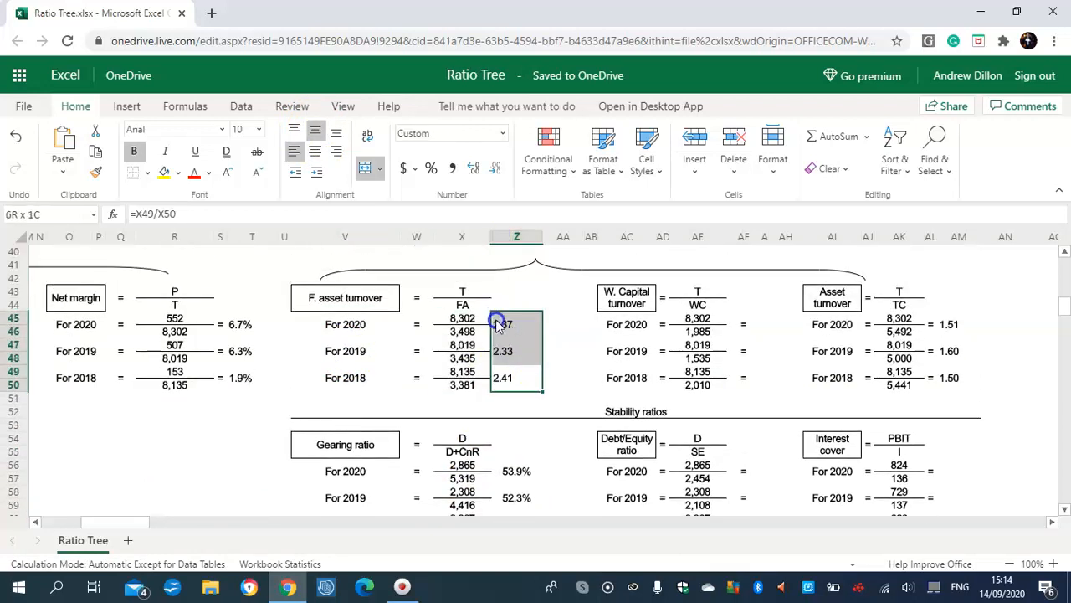
click(315, 151)
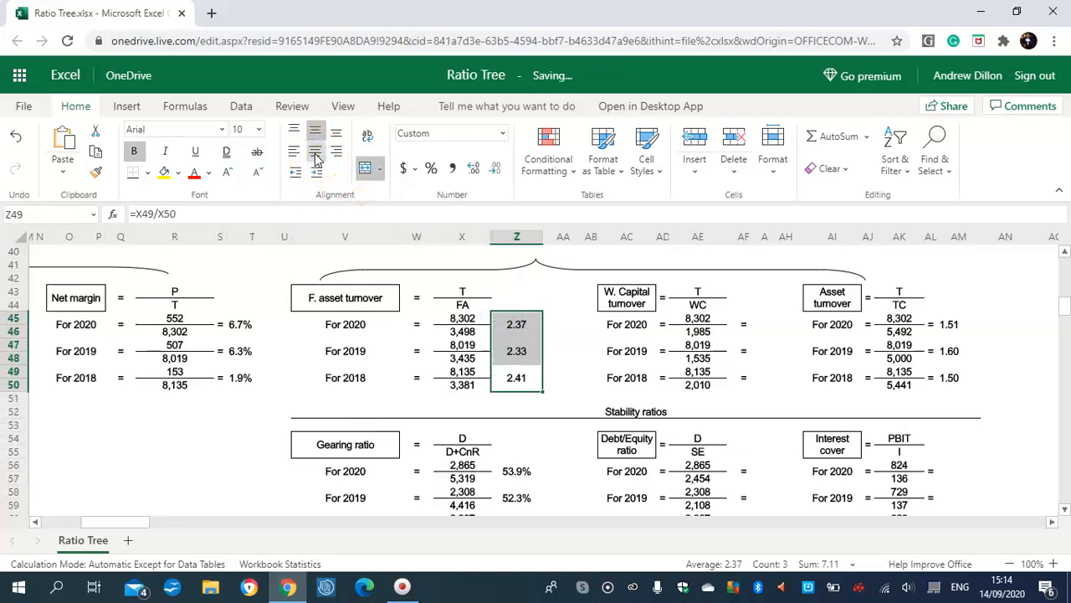
Calculate the 2020 debt/equity ratio in AG56 with =AE56/AE57 and fill it down through 2019 and 2018.
click(519, 473)
drag(1063, 303, 1068, 319)
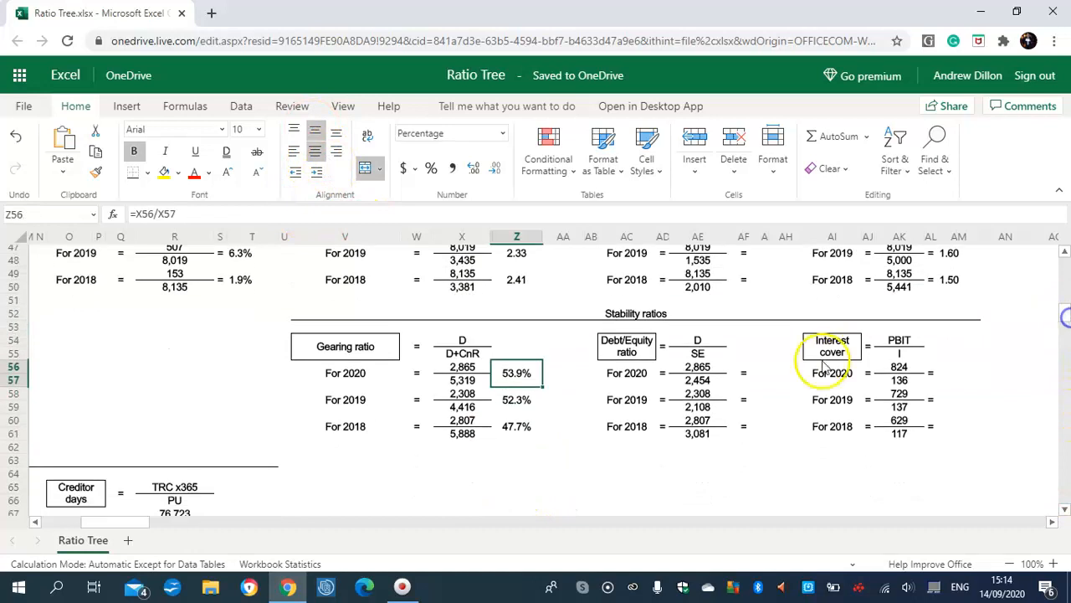
click(757, 376)
key(Right)
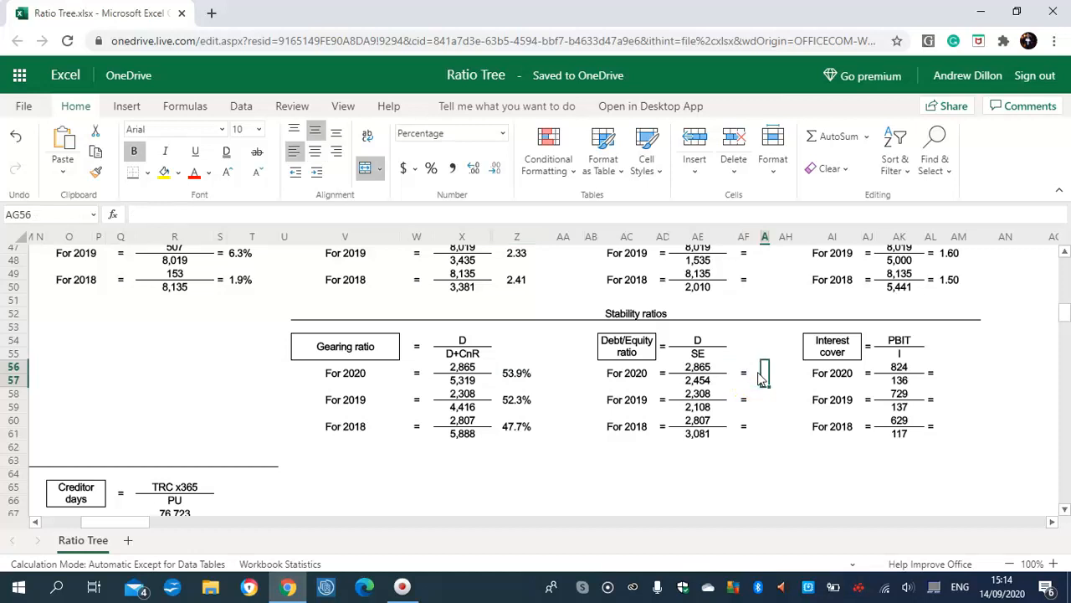
text(=A)
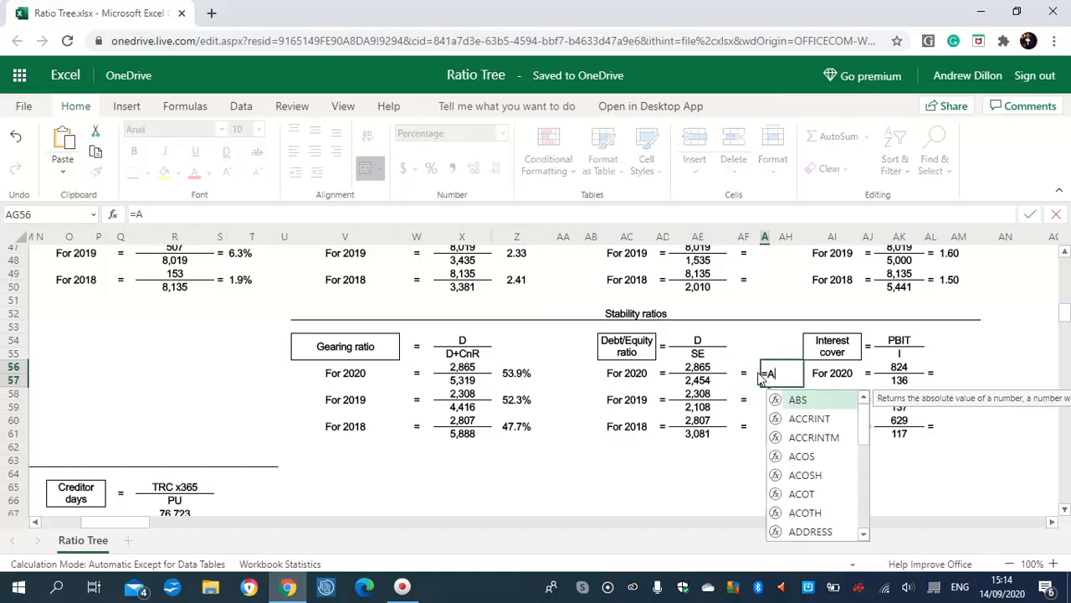
text(E56)
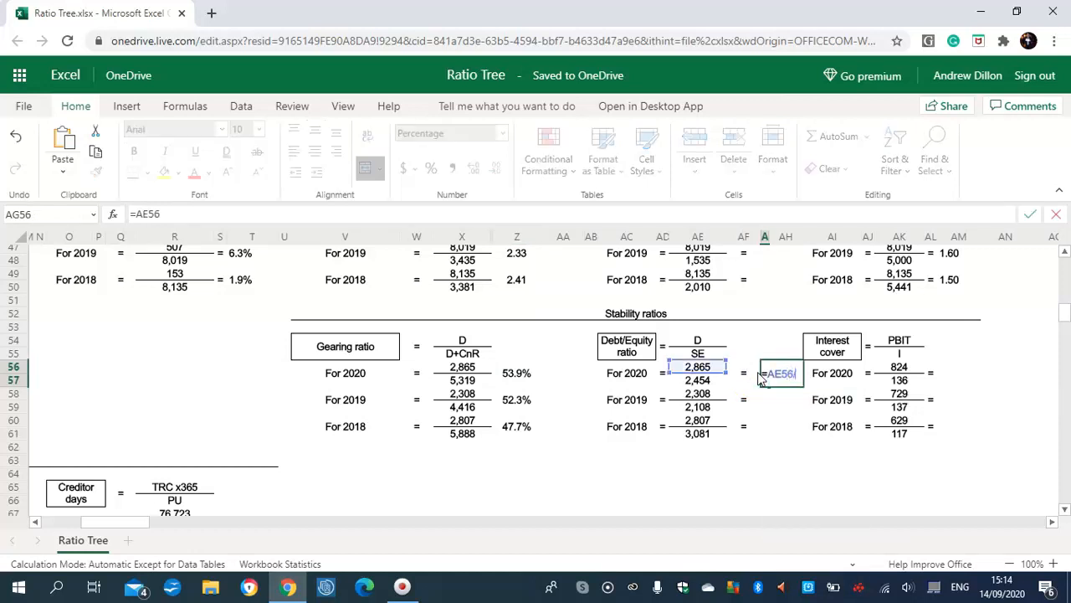
text(/AE5)
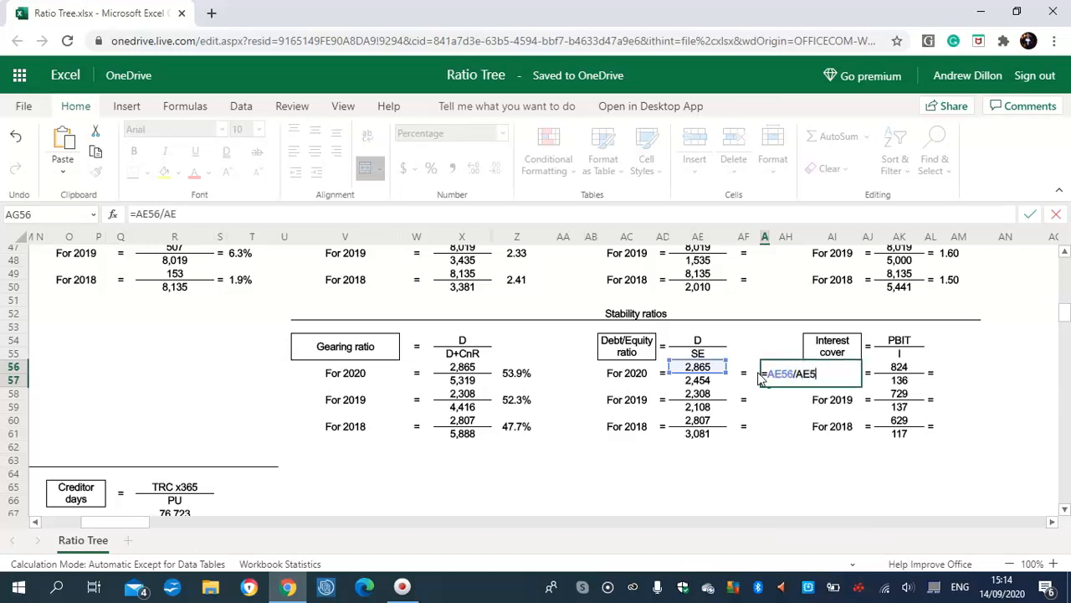
text(7)
key(Return)
click(766, 377)
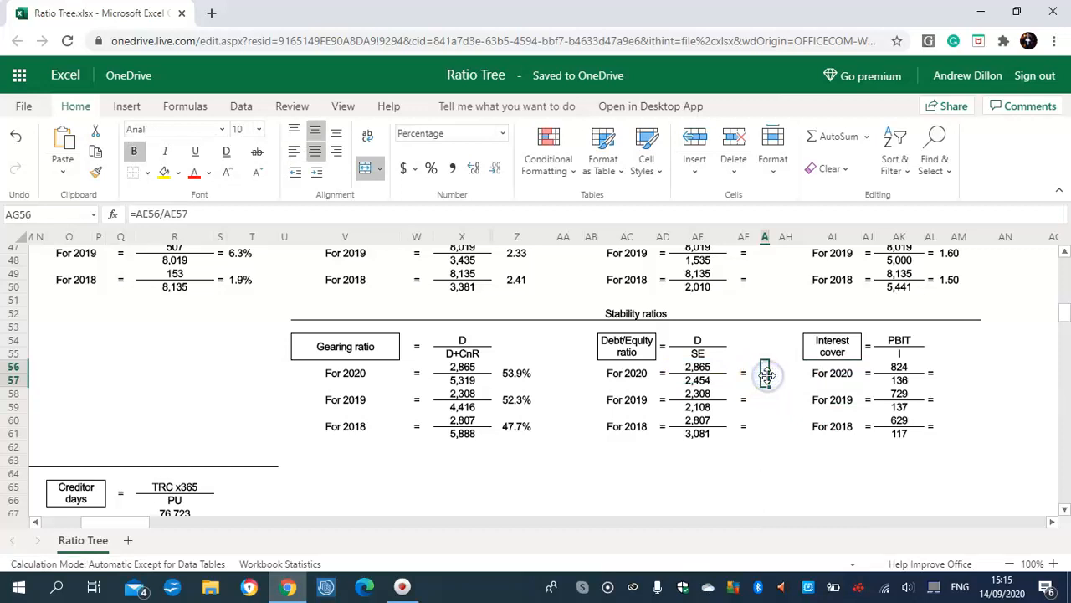
drag(770, 385, 772, 427)
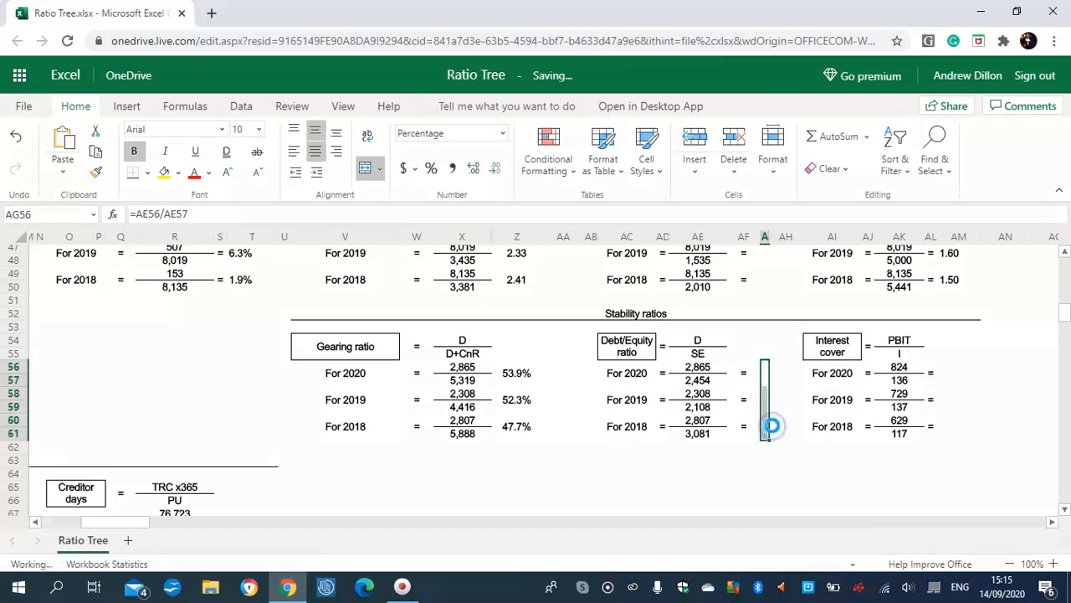
Widen column AG so the debt/equity and working capital turnover results can be read.
click(764, 373)
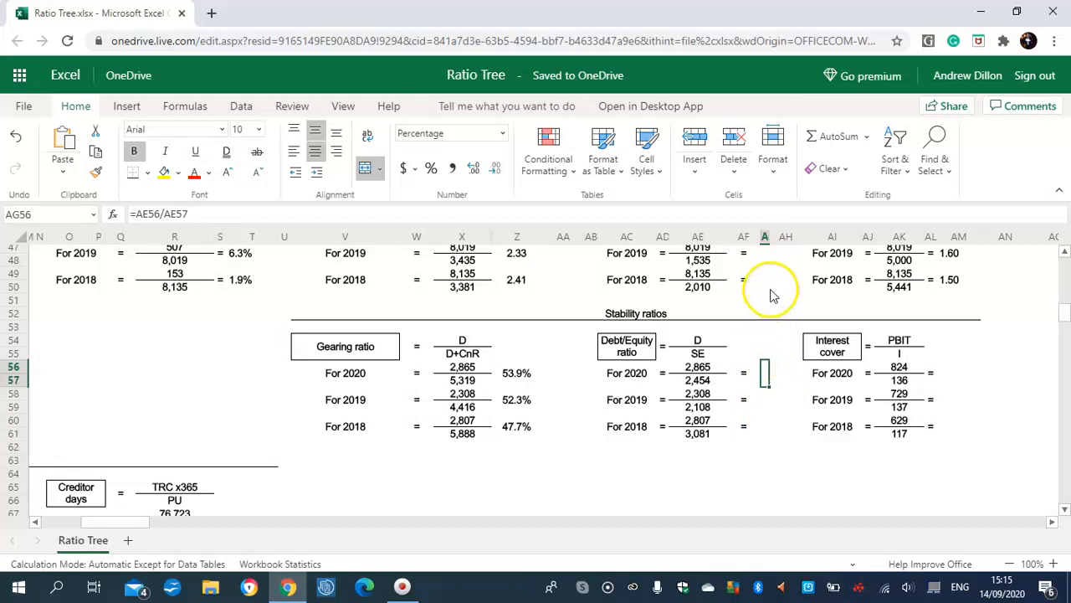
drag(771, 236, 801, 239)
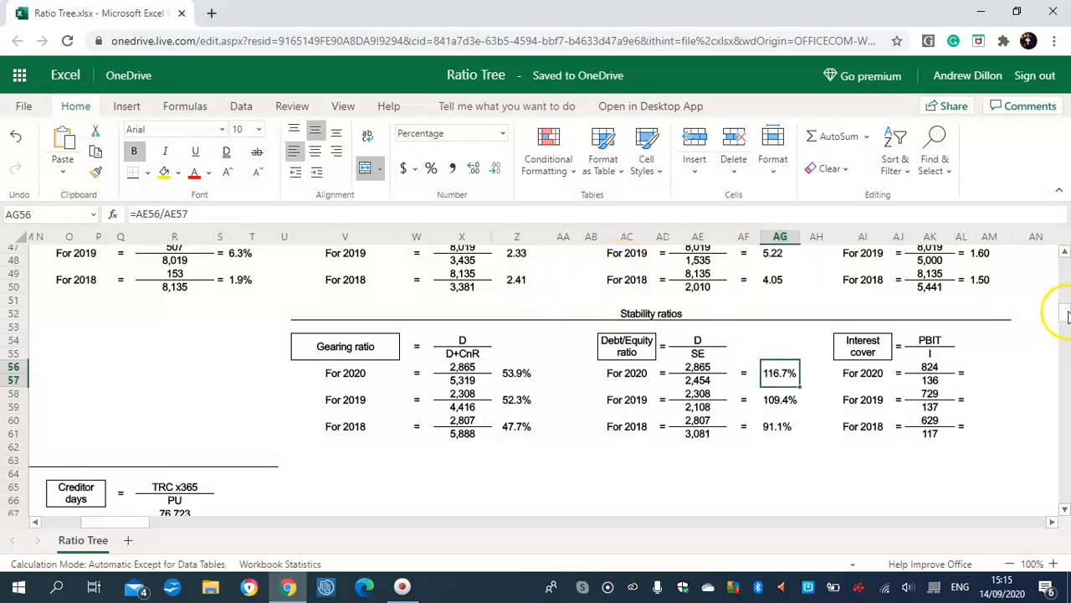
scroll(1064, 314, up, 4)
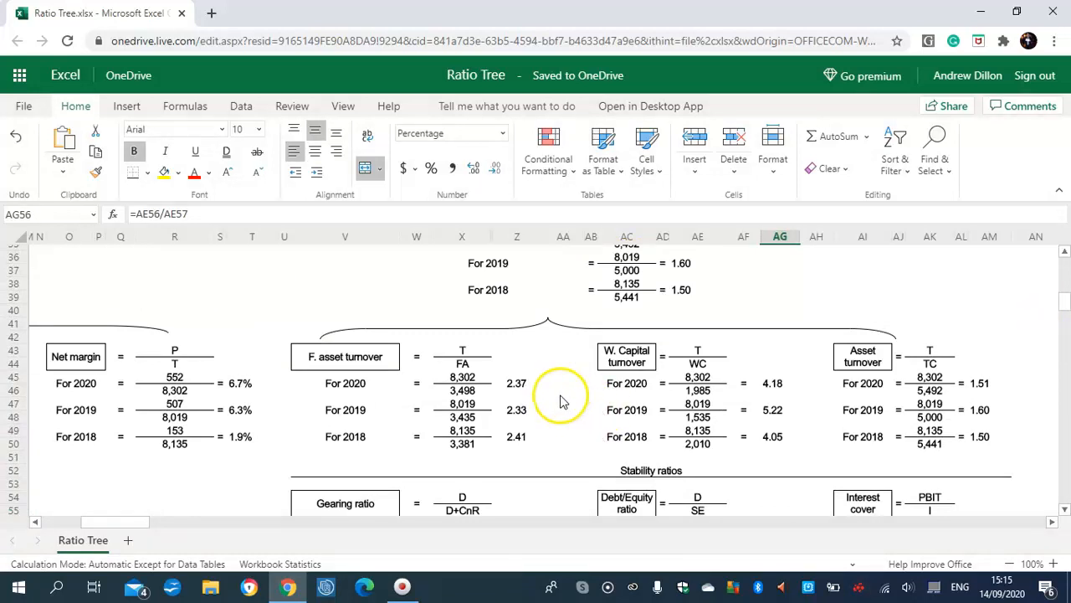
Calculate the 2020 interest cover in AM56 with =AK56/AK57 and fill it down through 2019 and 2018.
drag(84, 522, 55, 514)
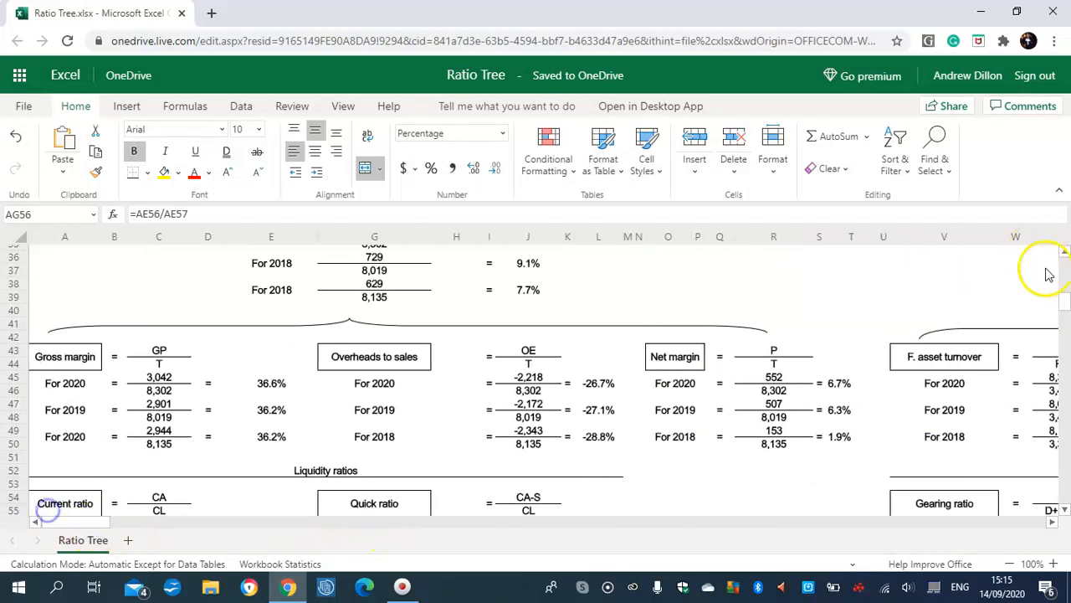
scroll(1065, 305, down, 2)
scroll(1066, 305, down, 2)
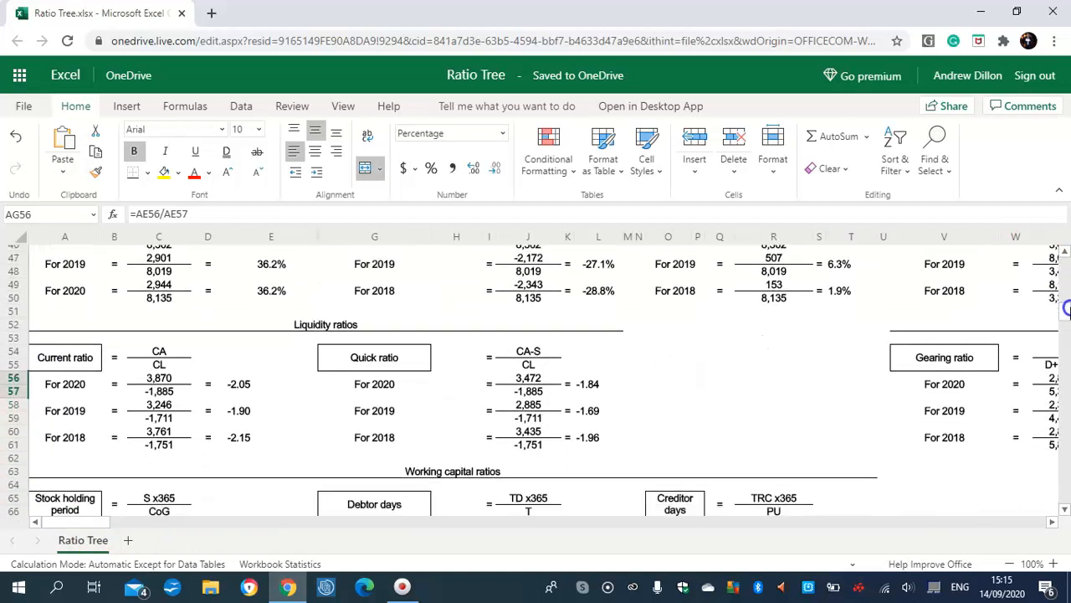
click(406, 381)
drag(88, 520, 146, 513)
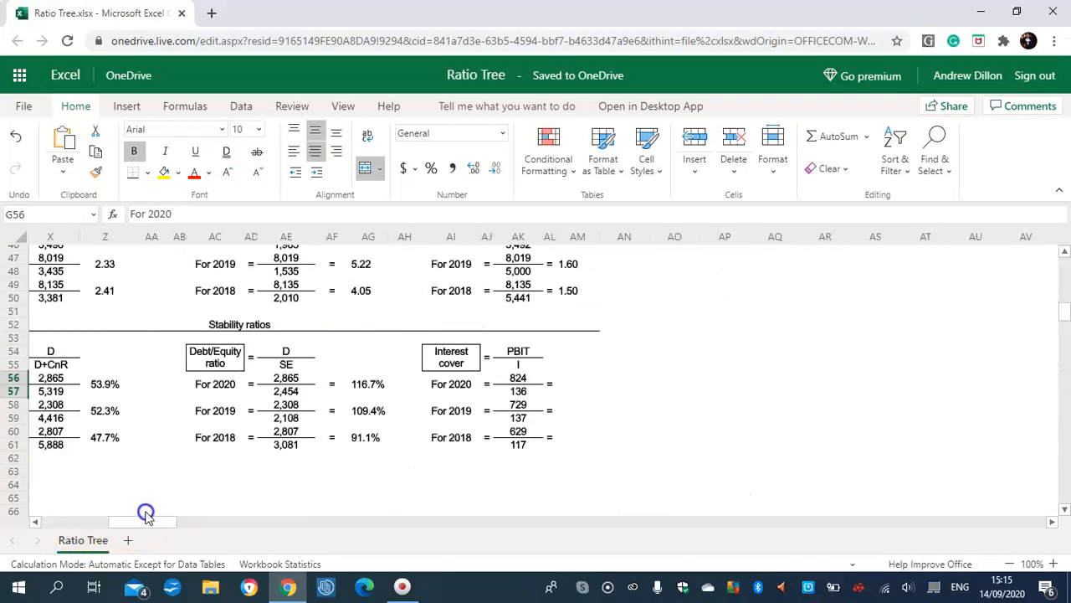
click(577, 384)
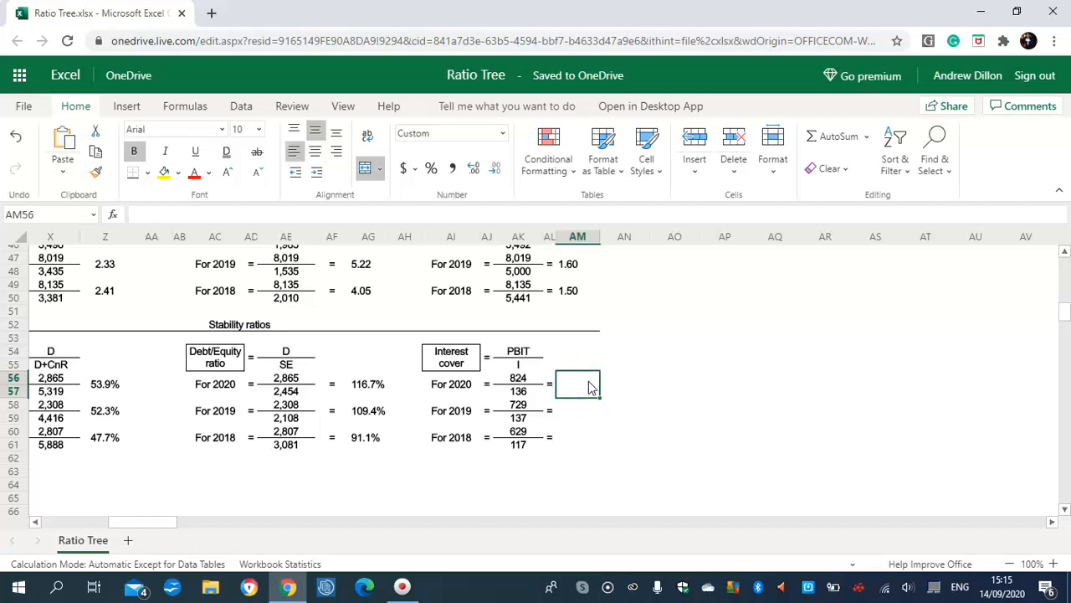
text(=AK56/AK57)
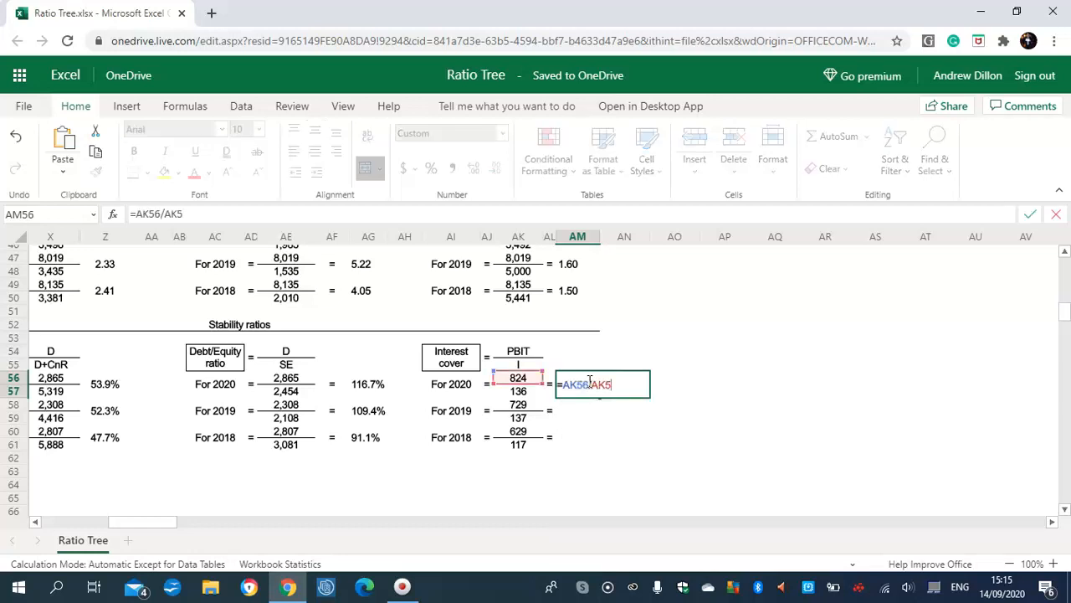
key(Return)
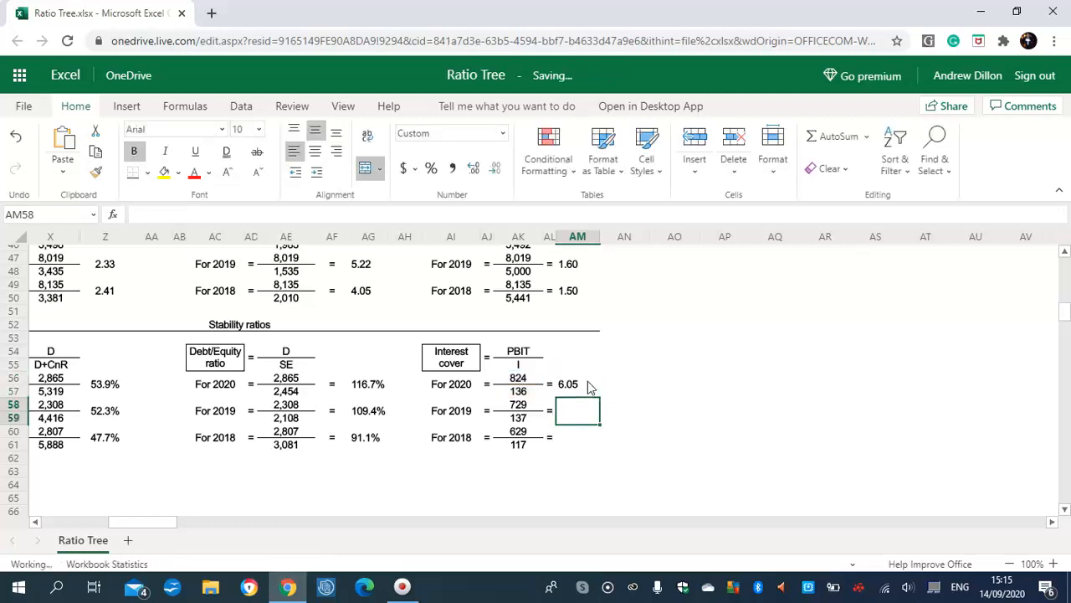
click(574, 385)
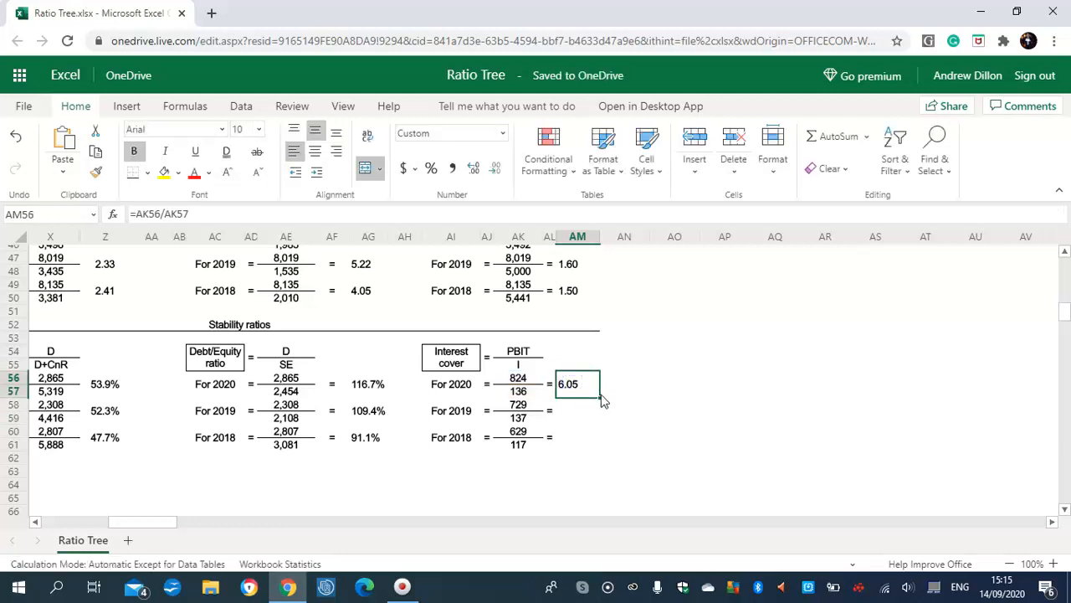
drag(600, 400, 595, 434)
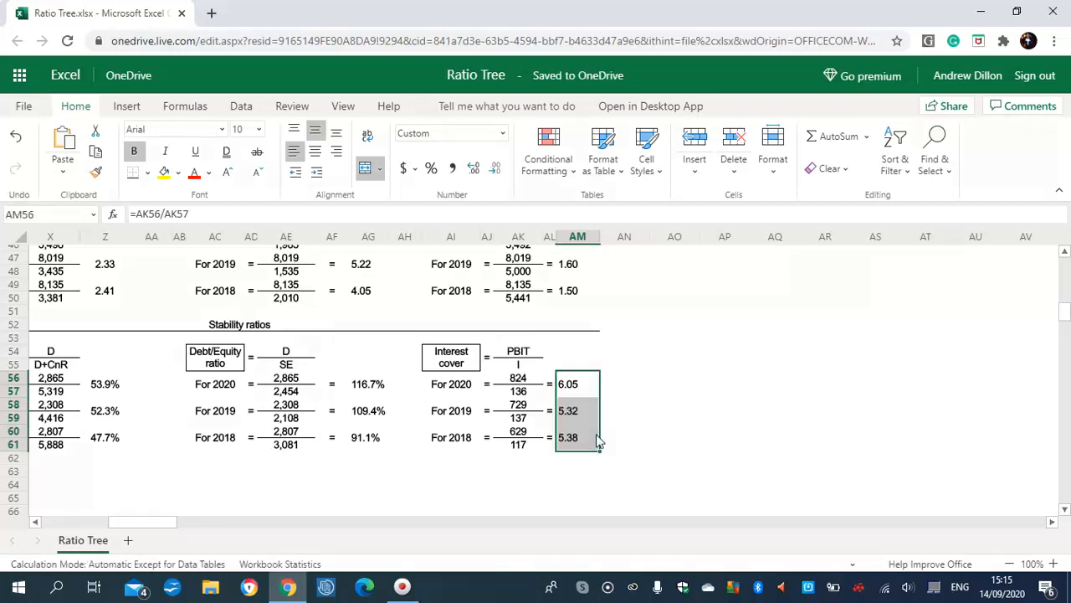
click(641, 405)
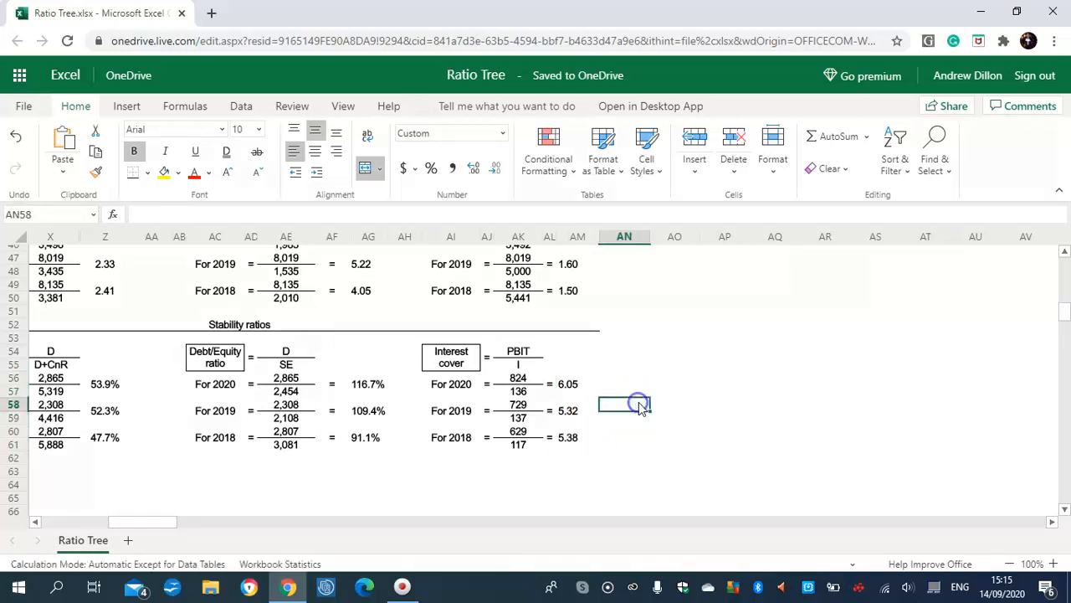
Examine the interest cover's source formulas for PBIT and interest in AK56 to AK61.
click(510, 380)
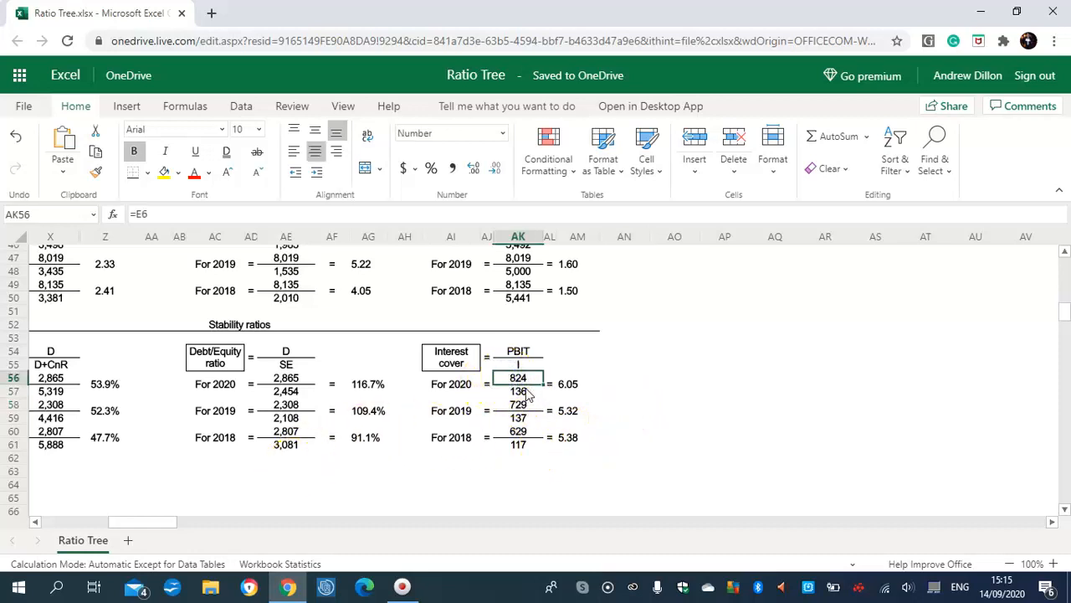
click(516, 391)
click(519, 406)
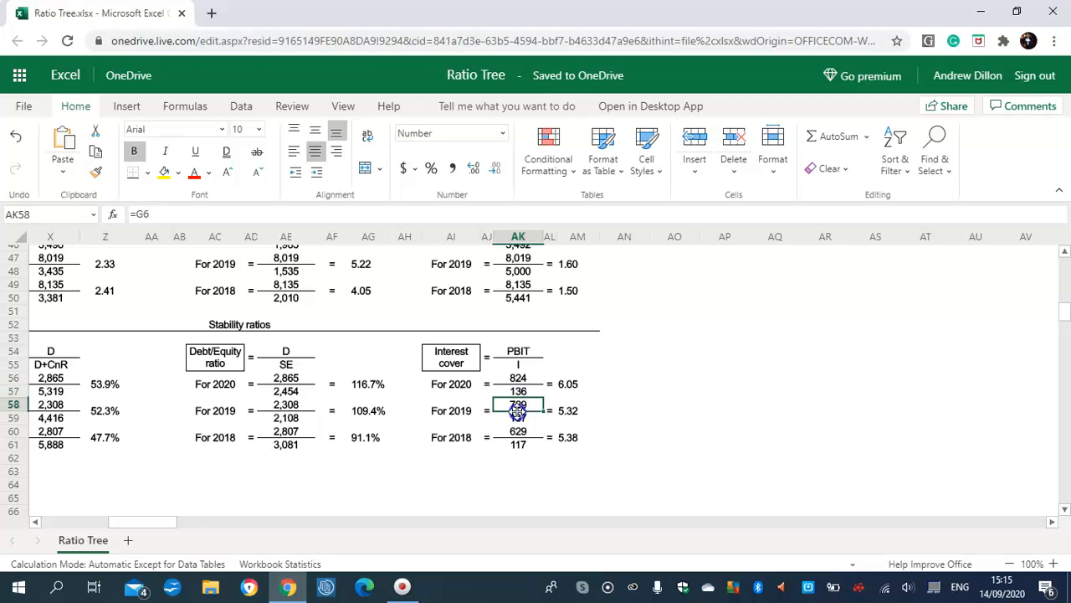
click(516, 417)
click(518, 431)
click(519, 444)
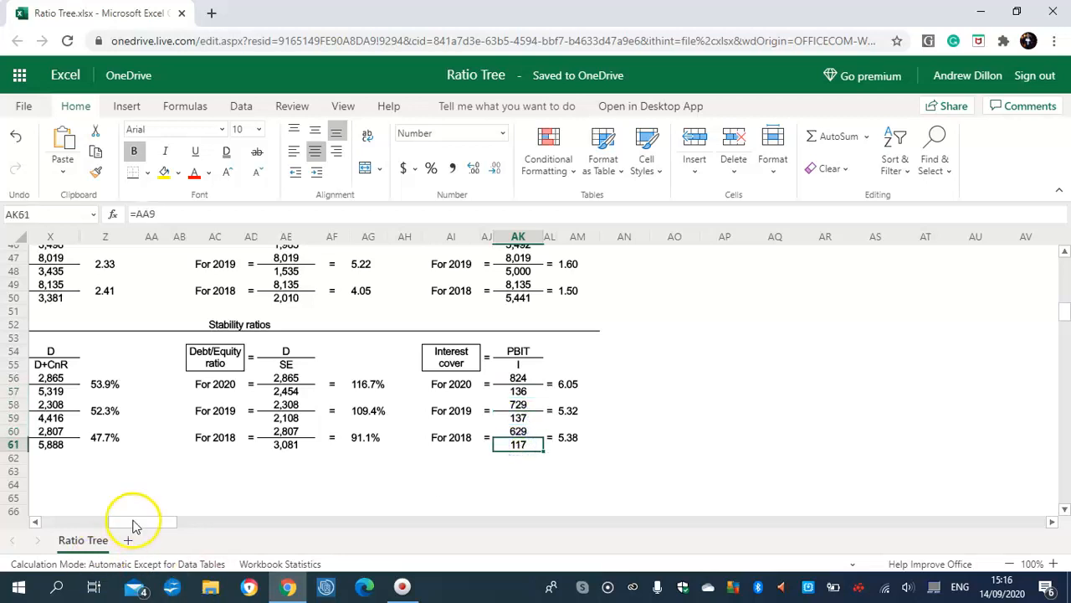
Calculate the 2020 stock holding period in E67 with =C67/C68 and fill it down through 2019 and 2018.
drag(132, 522, 15, 520)
mouse_move(1064, 308)
mouse_down()
mouse_move(1066, 365)
mouse_move(1068, 327)
mouse_up()
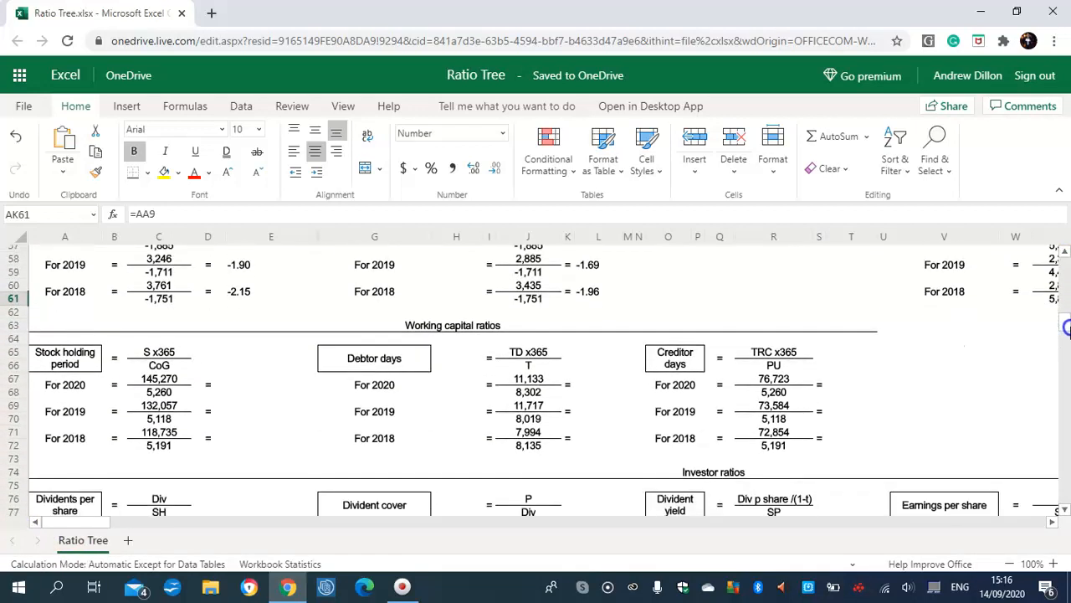
click(237, 384)
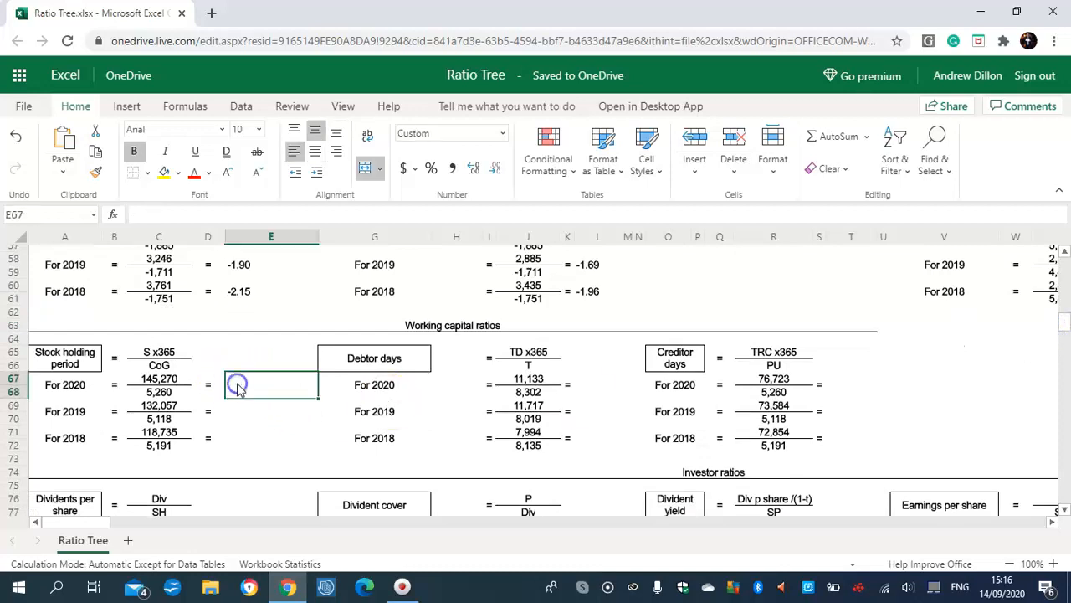
click(218, 384)
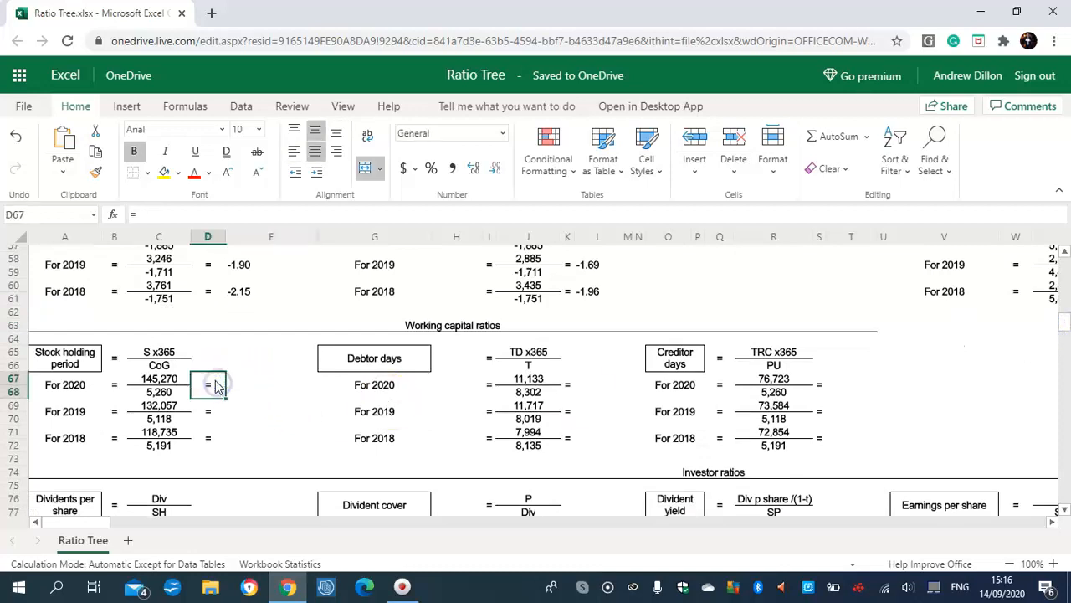
key(Right)
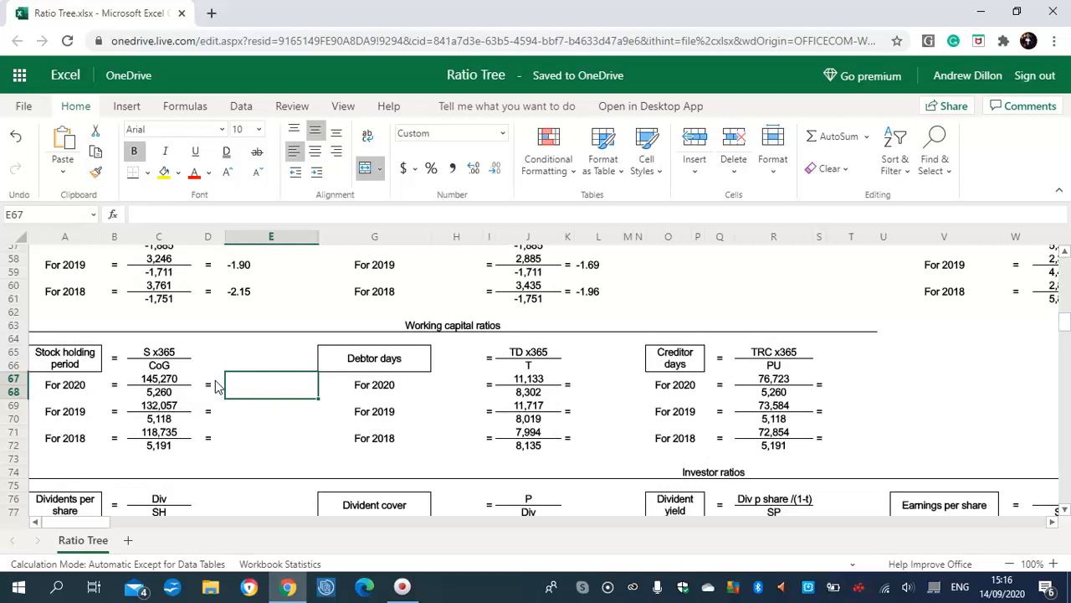
text(=C67/C68)
key(Return)
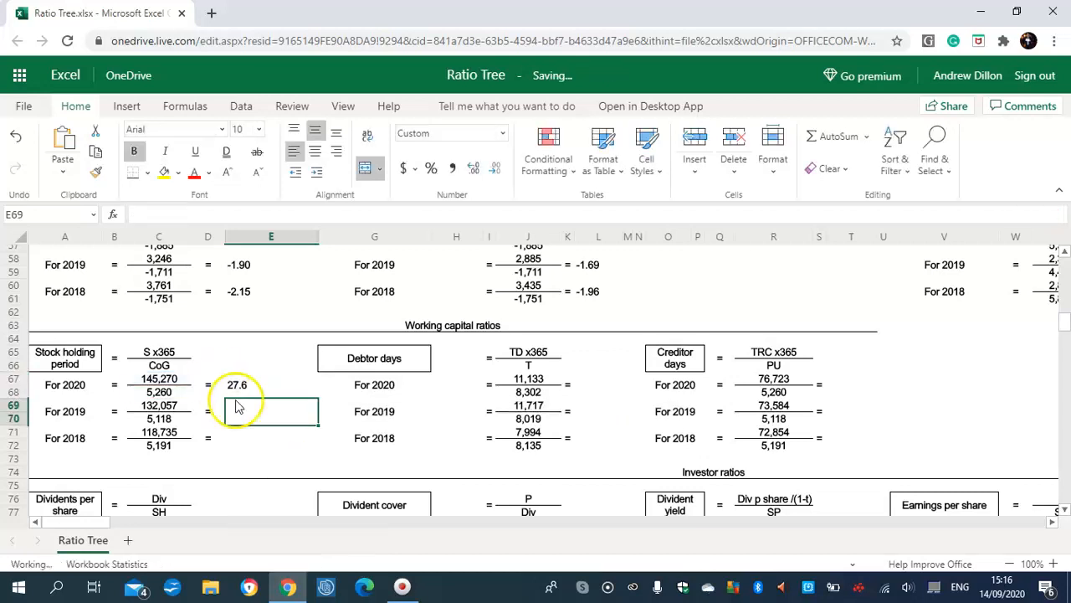
click(240, 385)
drag(318, 399, 309, 431)
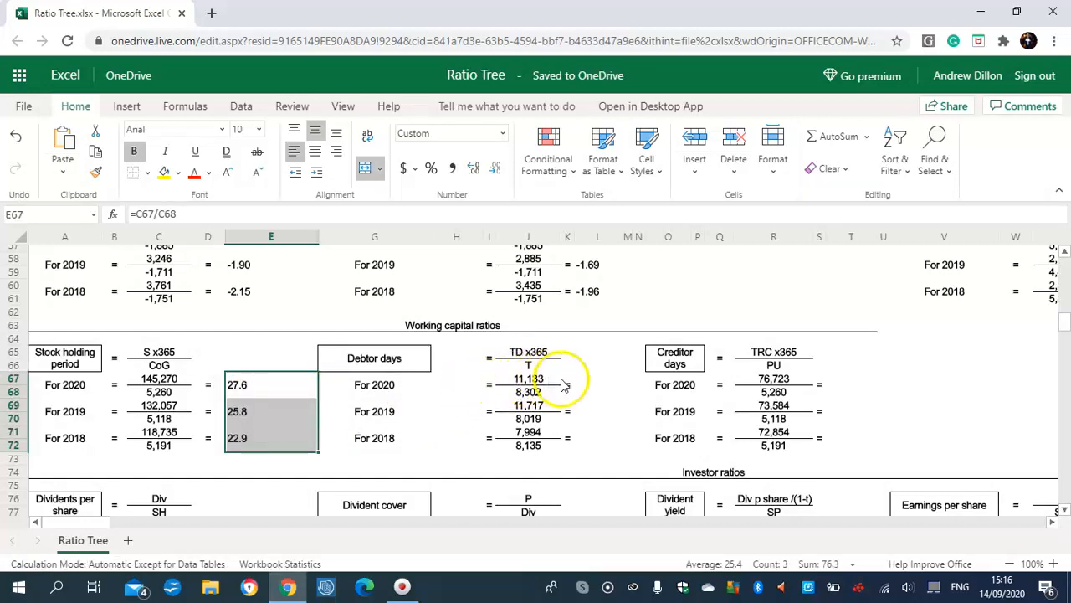
Examine the debtor days source formulas for trade debtors and turnover in J67 to J72.
click(535, 382)
click(529, 393)
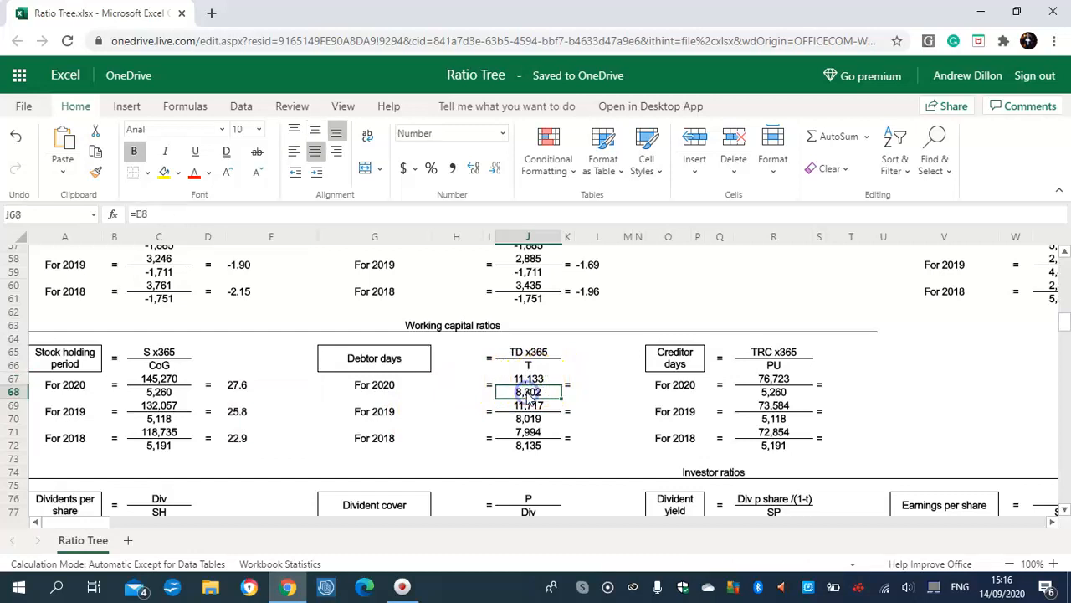
click(530, 378)
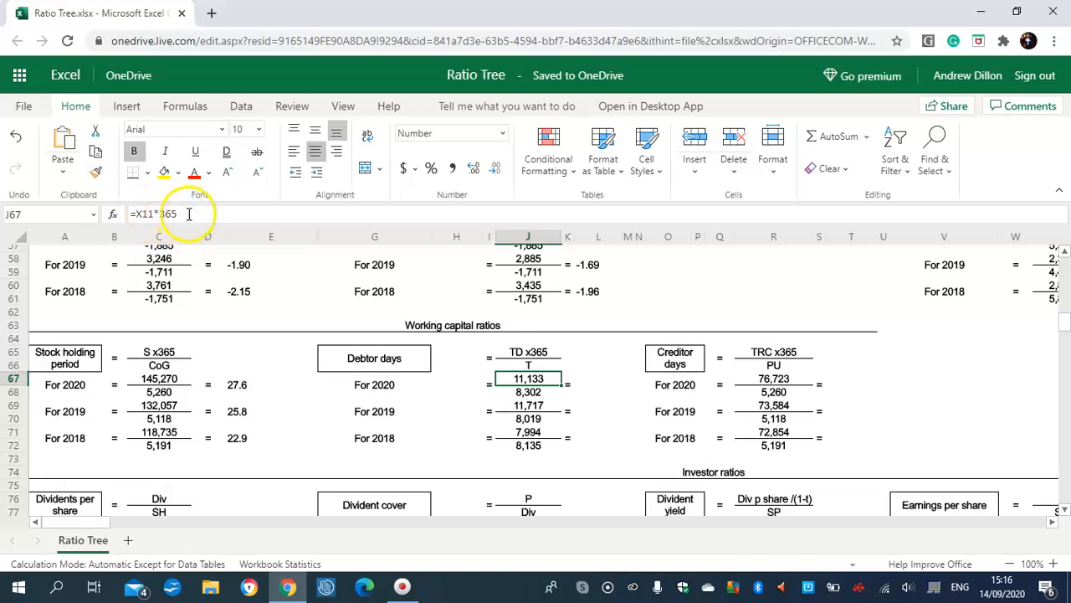
click(521, 393)
click(526, 402)
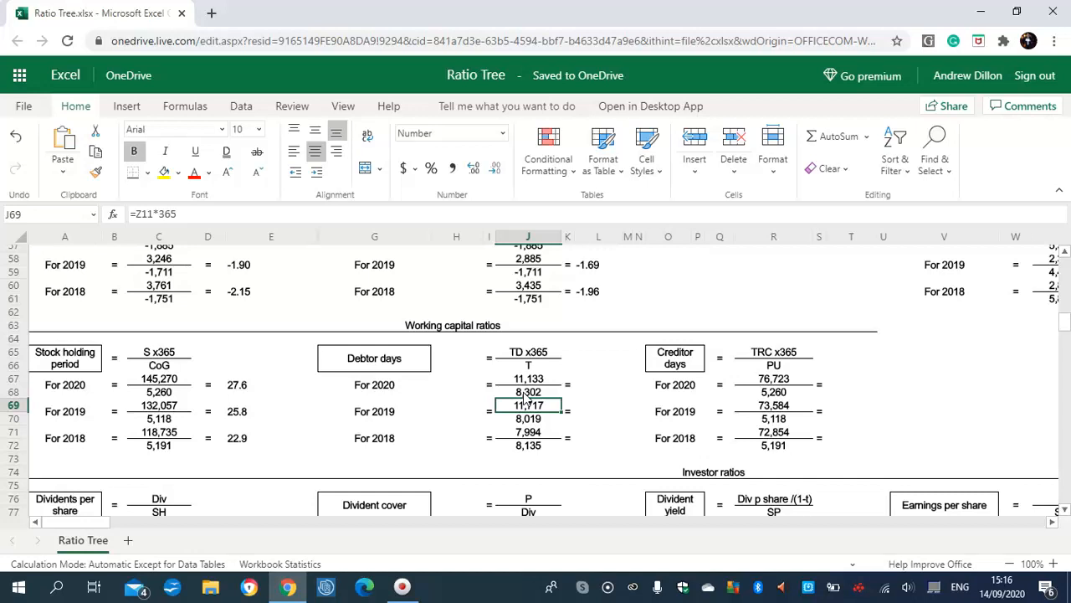
key(Down)
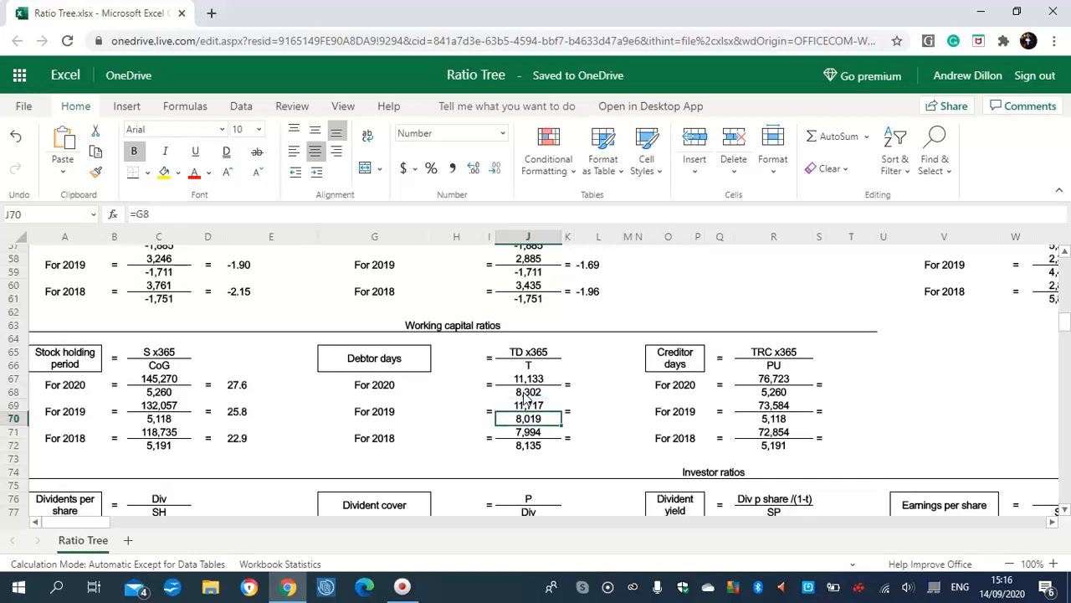
key(Down)
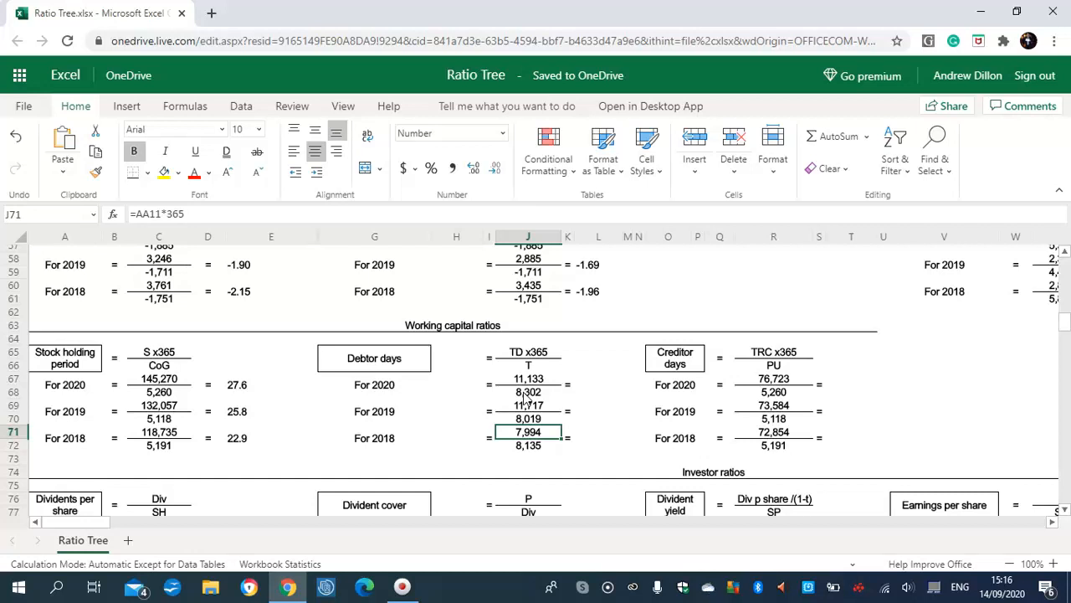
key(Down)
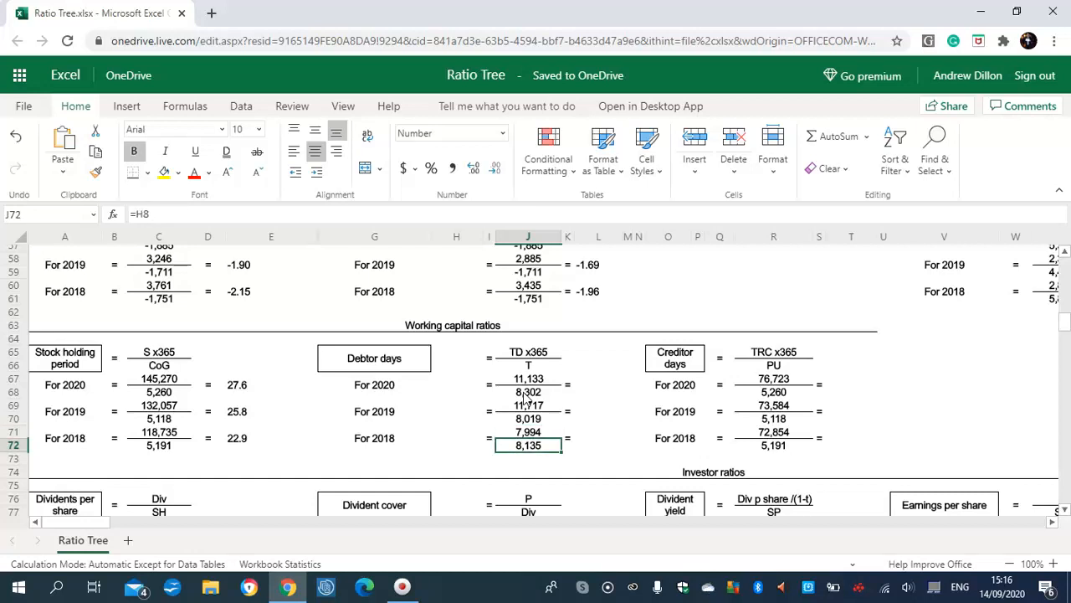
Calculate the 2020 debtor days in L67 with =J67/J68 and fill it down through 2019 and 2018.
click(595, 383)
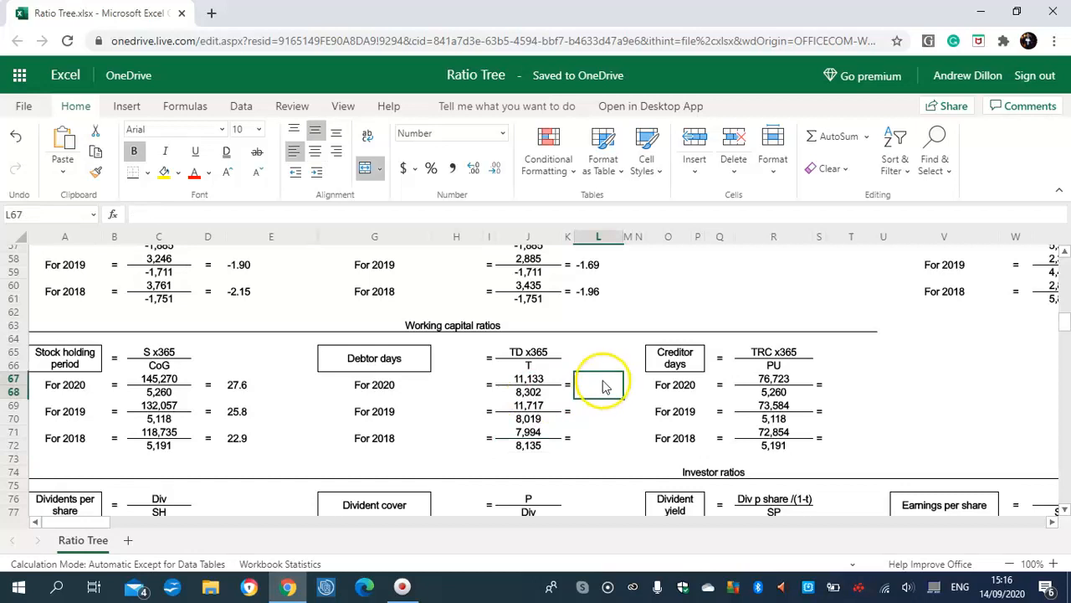
text(=)
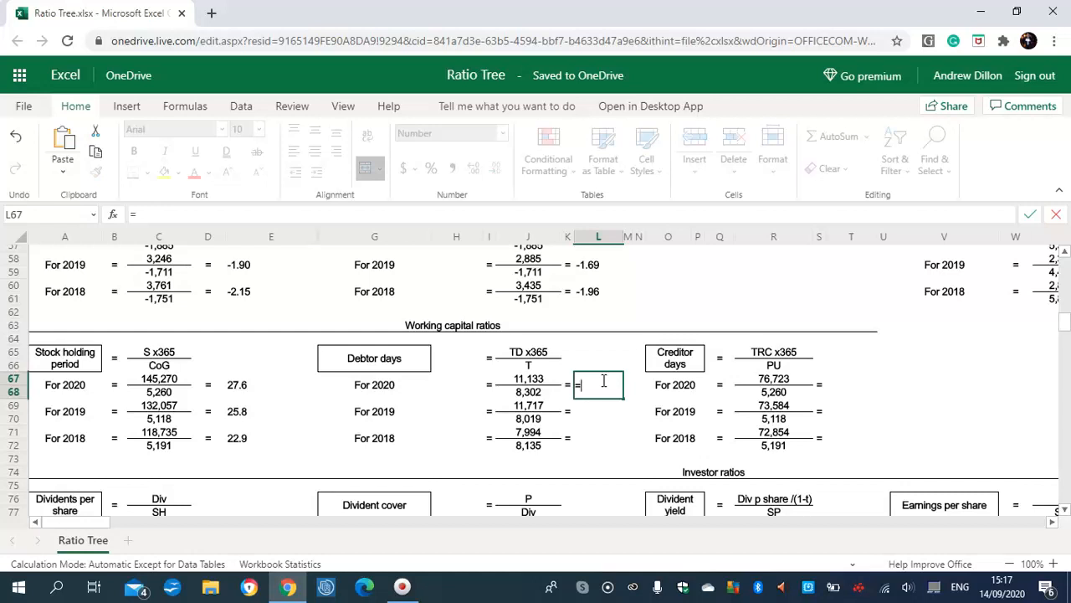
text(J67)
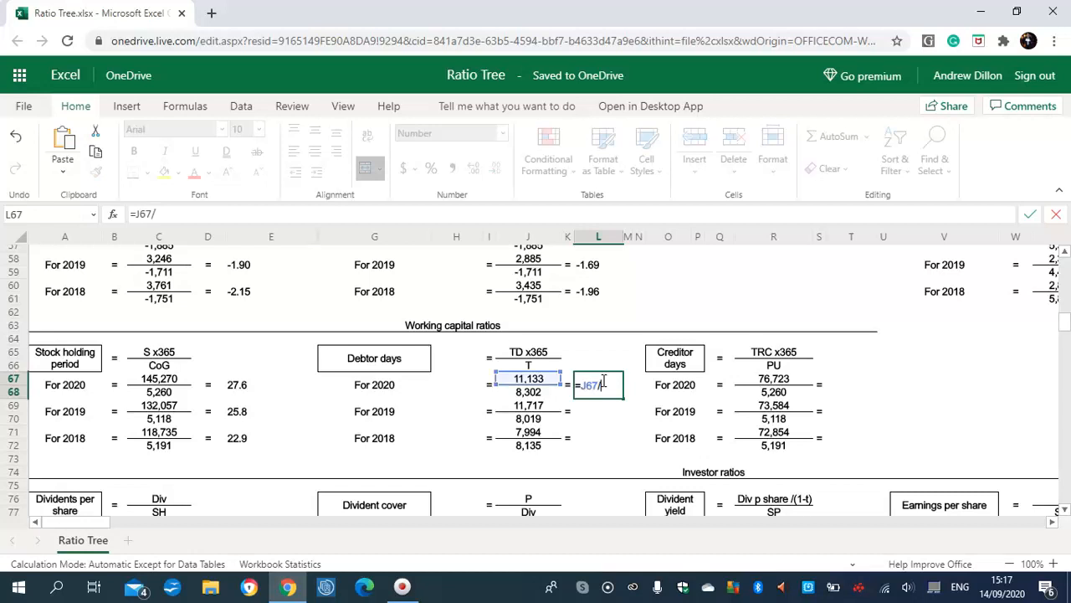
text(/J68)
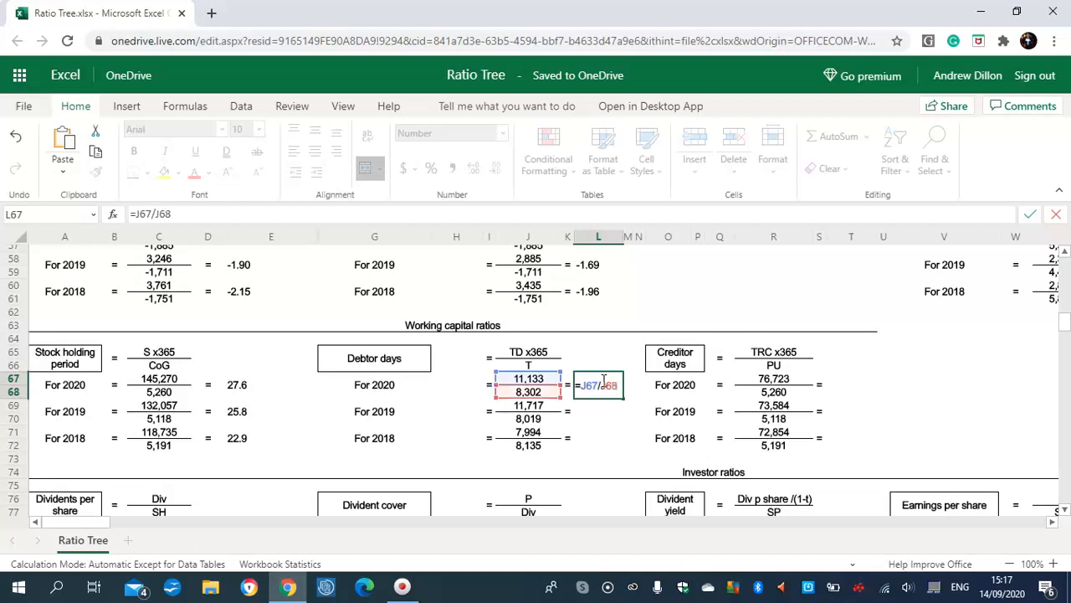
key(Return)
click(590, 384)
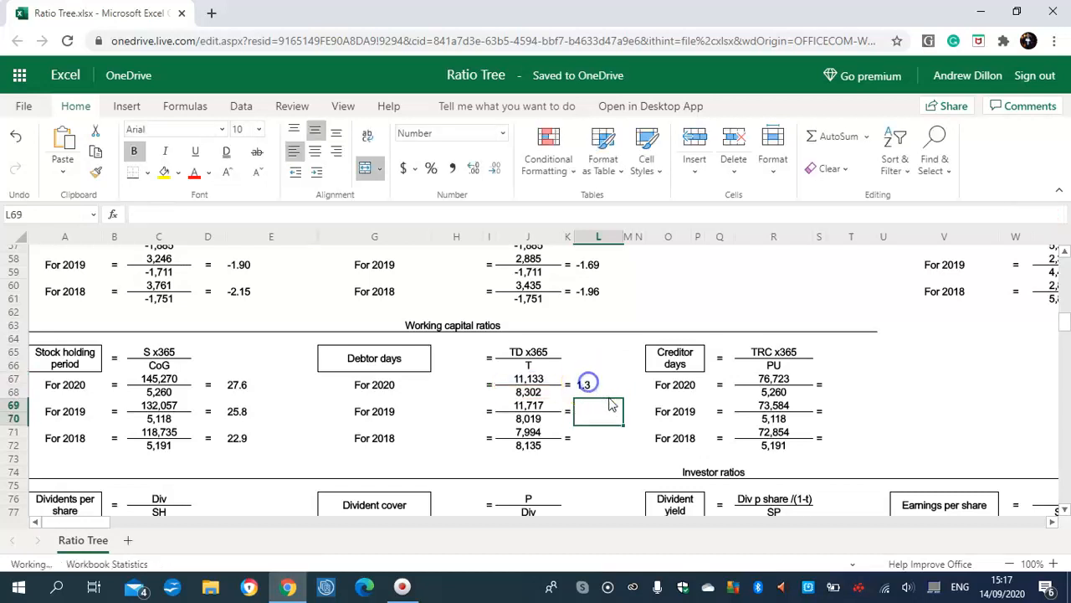
drag(623, 398, 616, 433)
click(585, 383)
click(611, 411)
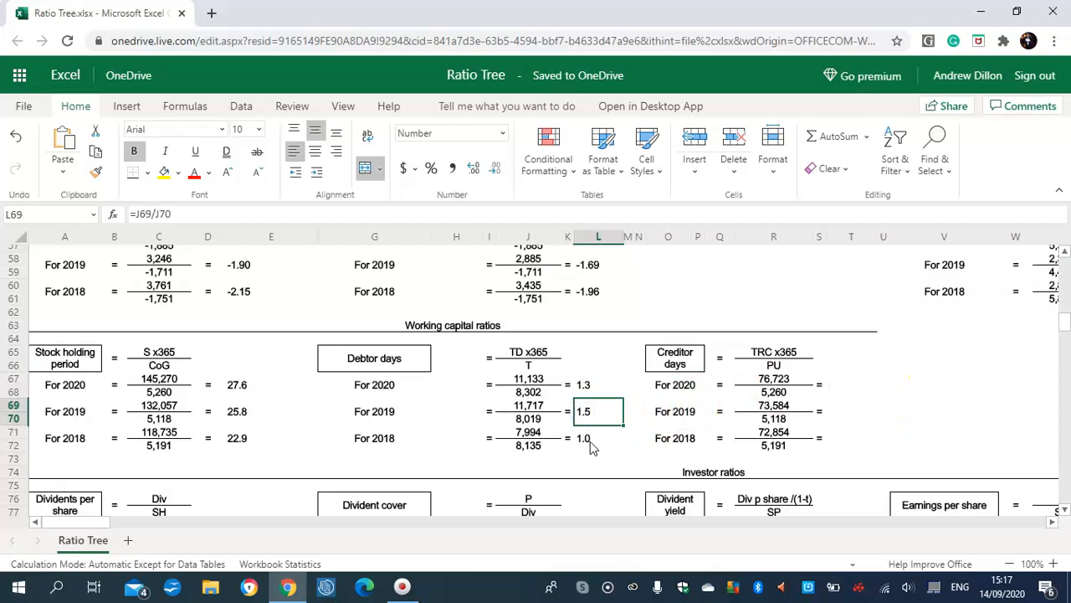
click(590, 446)
Examine the creditor days source formulas for trade creditors and purchases in R67 to R72.
click(769, 378)
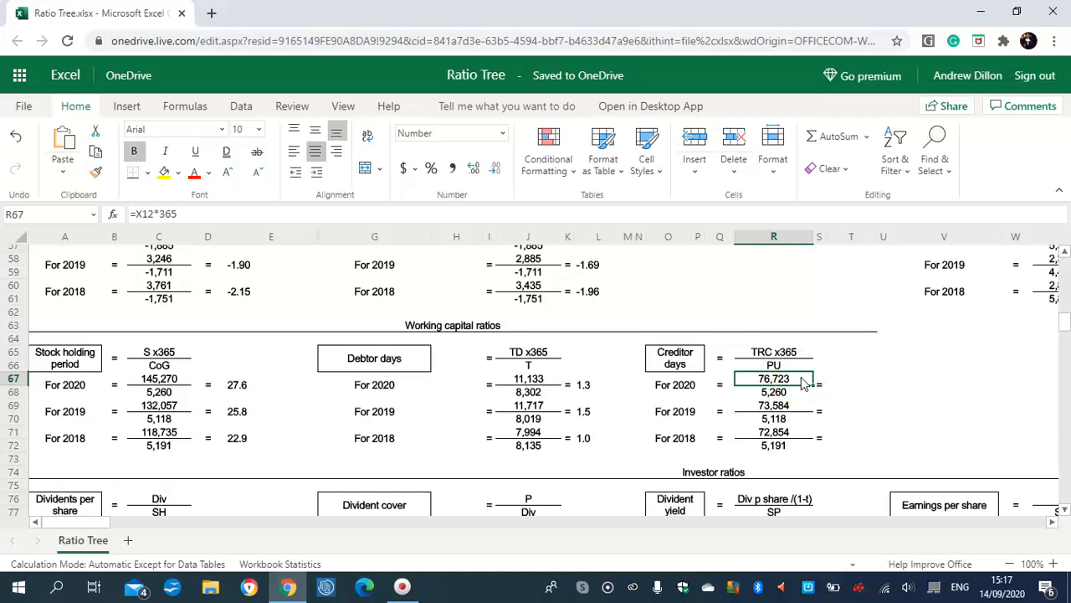
click(832, 366)
key(Down)
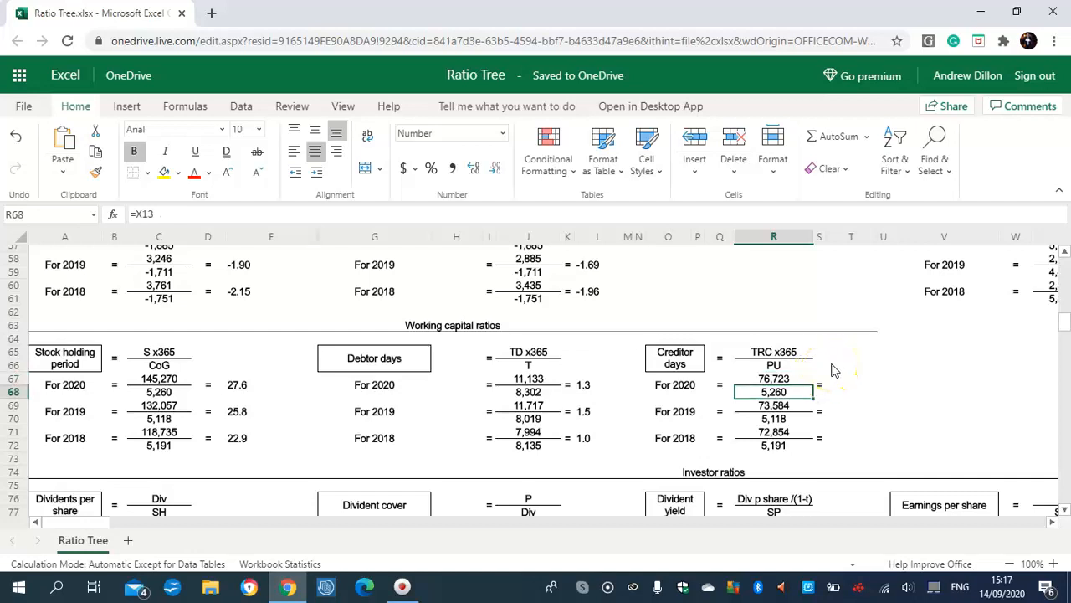
key(Down)
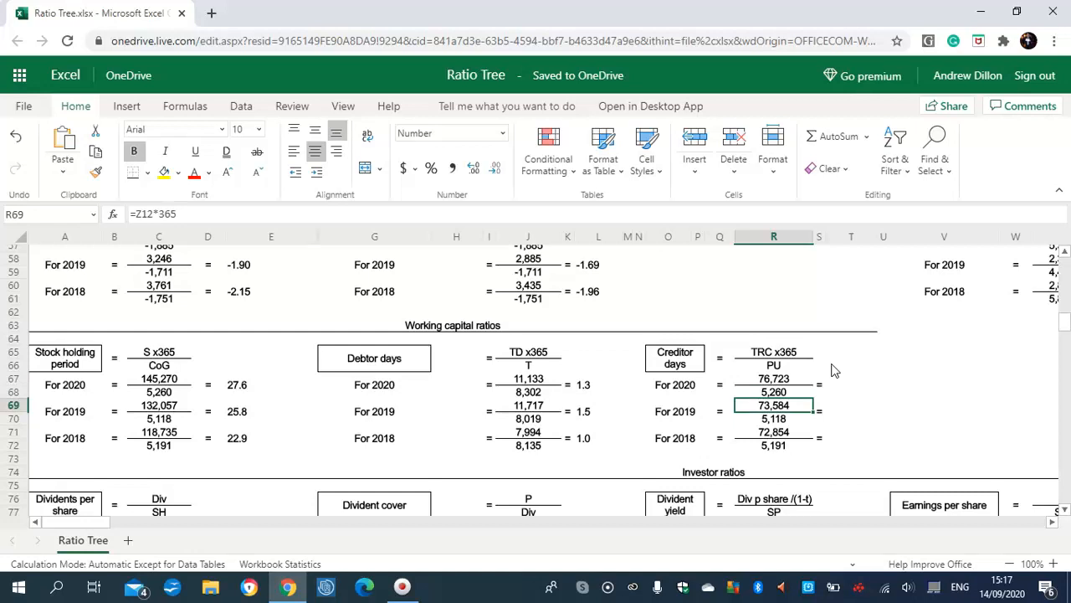
key(Down)
key(Down)
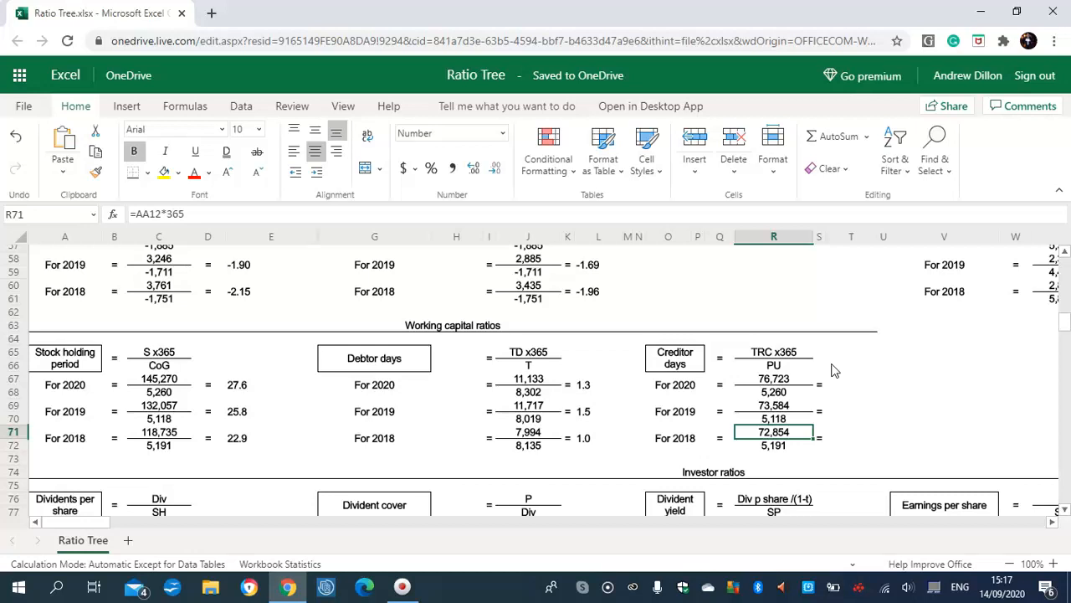
key(Down)
key(Up)
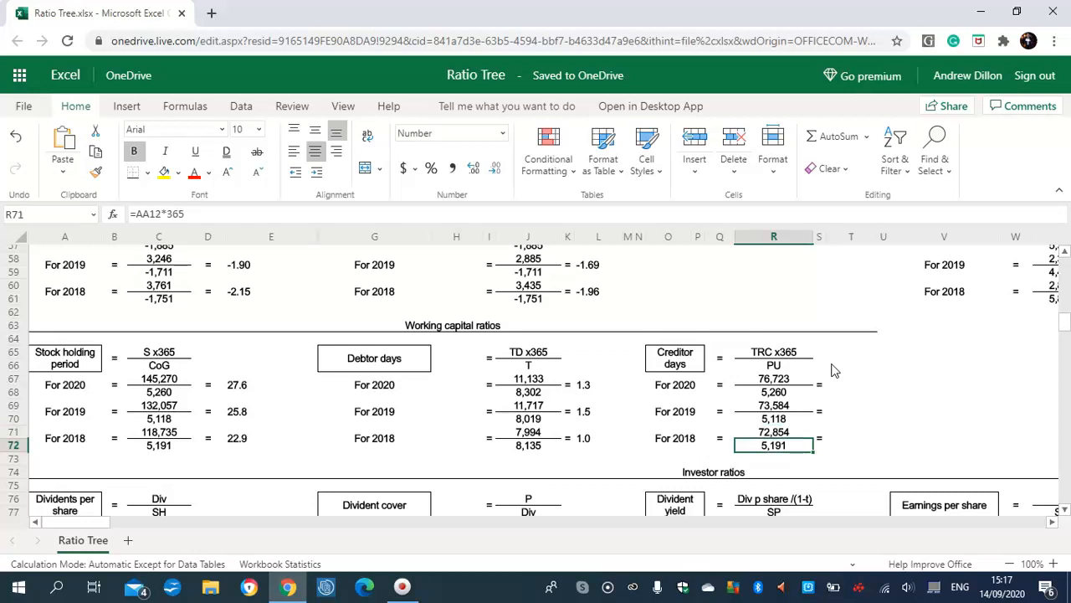
key(Up)
Calculate the 2020 creditor days in T67 with =R67/R68 and fill it down through 2019 and 2018.
click(850, 378)
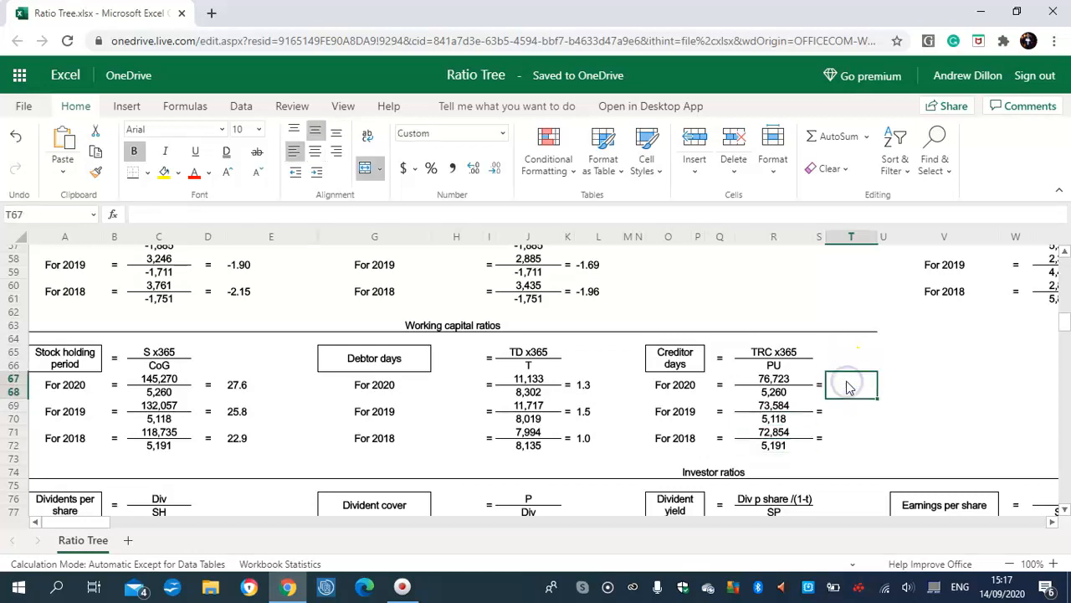
text(=)
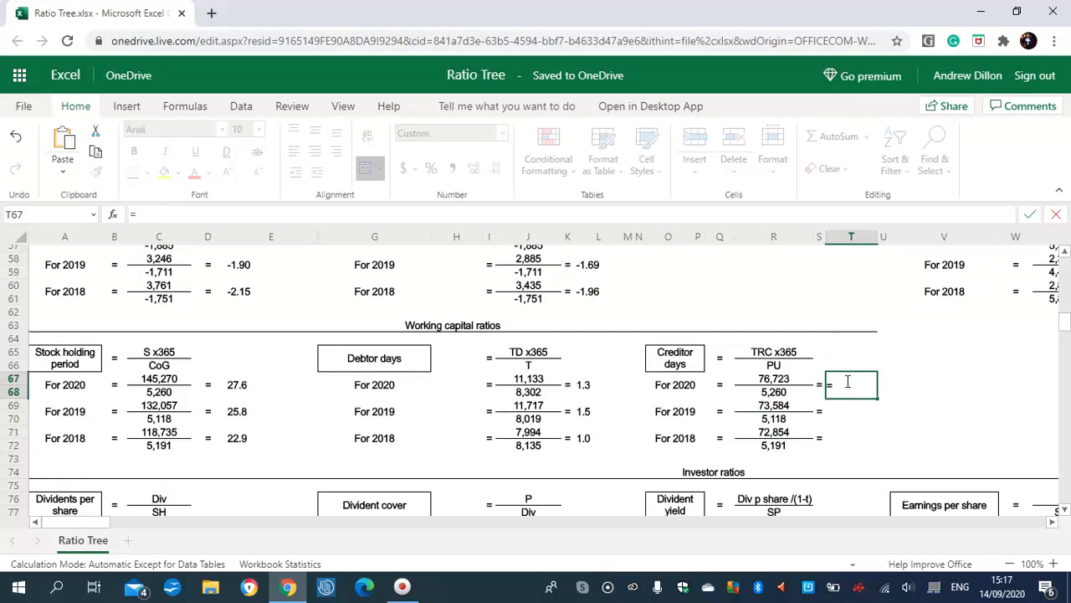
text(R67/R68)
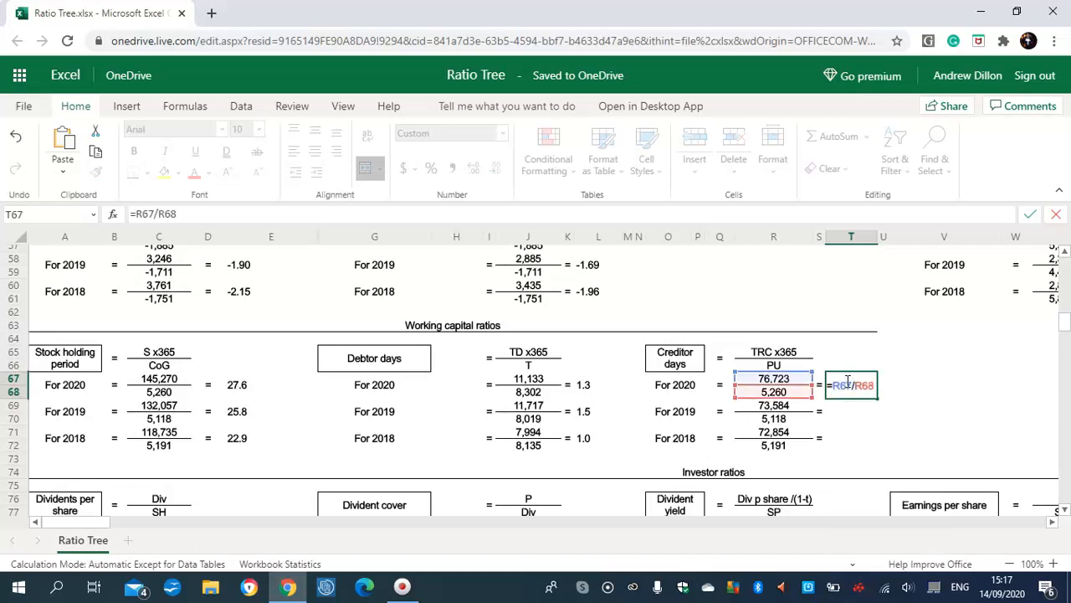
key(Return)
click(846, 384)
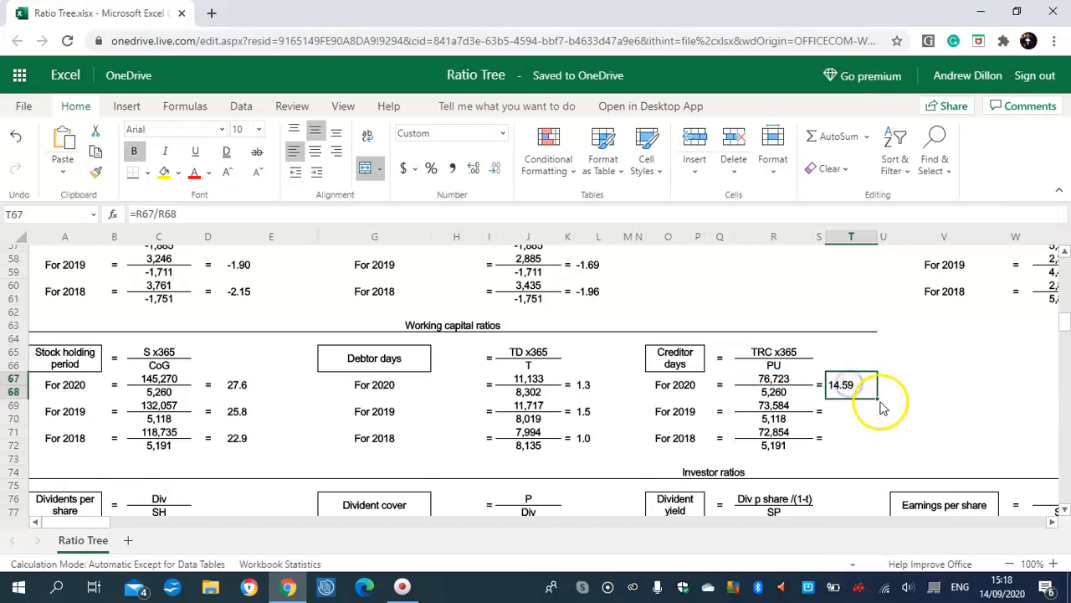
drag(877, 397, 871, 428)
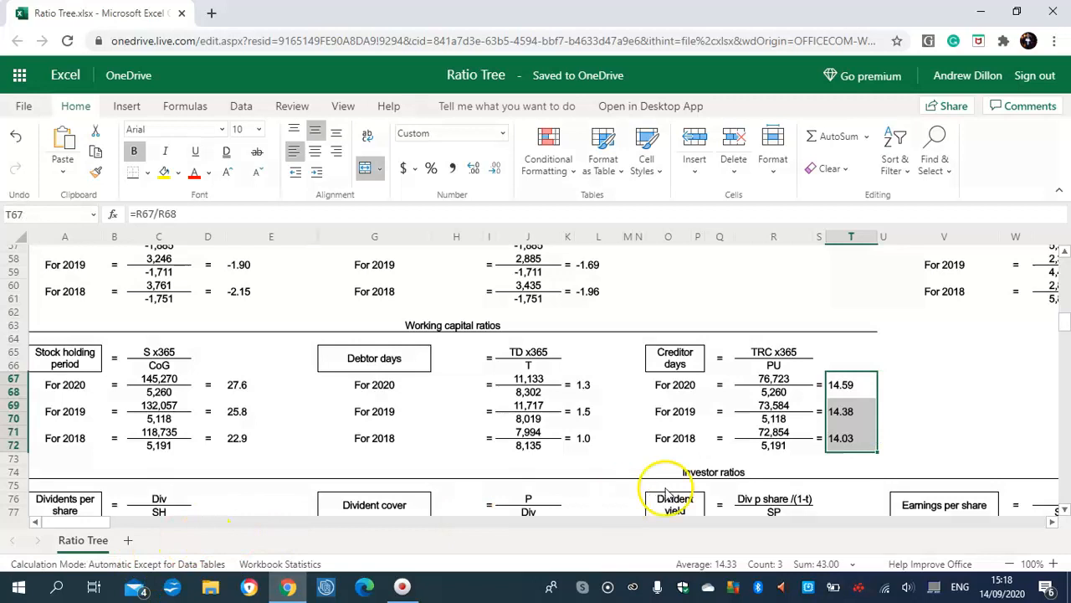
click(842, 412)
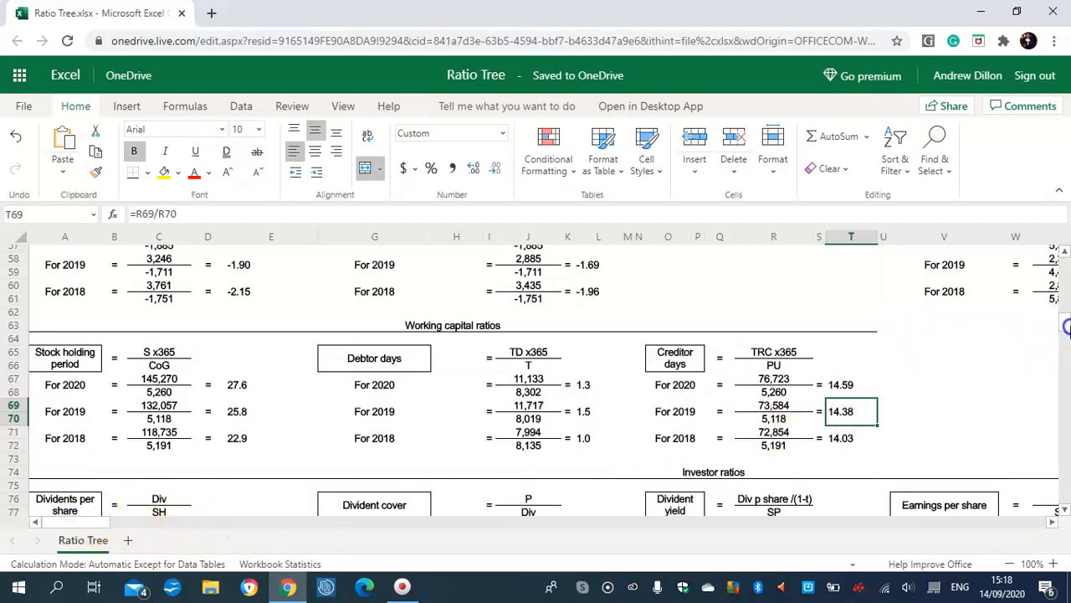
Calculate the 2020 dividends per share in E78 with =C78/C79 and fill it down through 2019 and 2018.
scroll(1065, 326, down, 5)
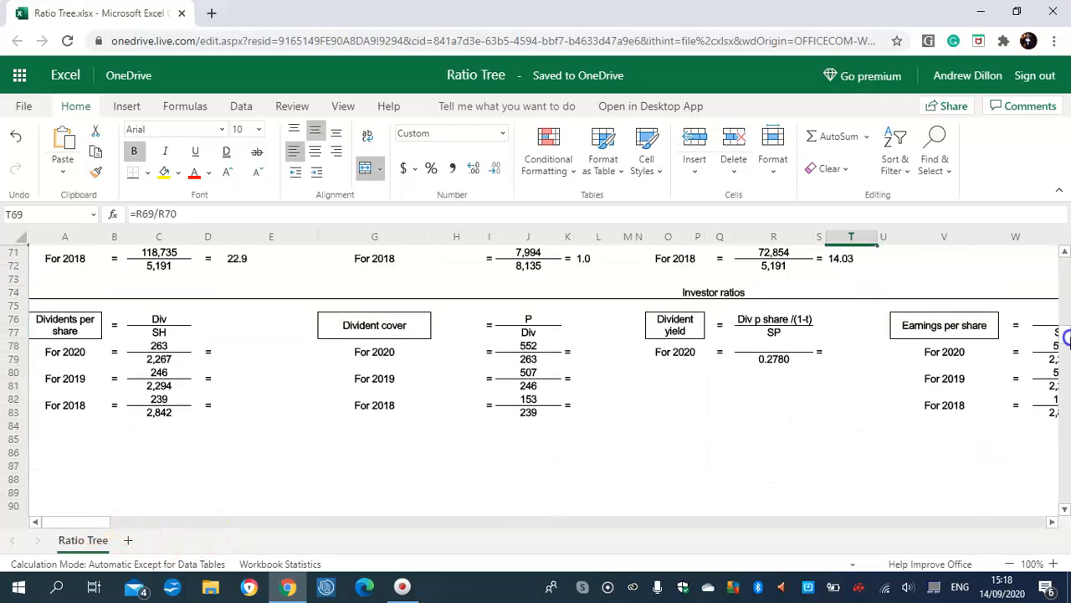
click(233, 352)
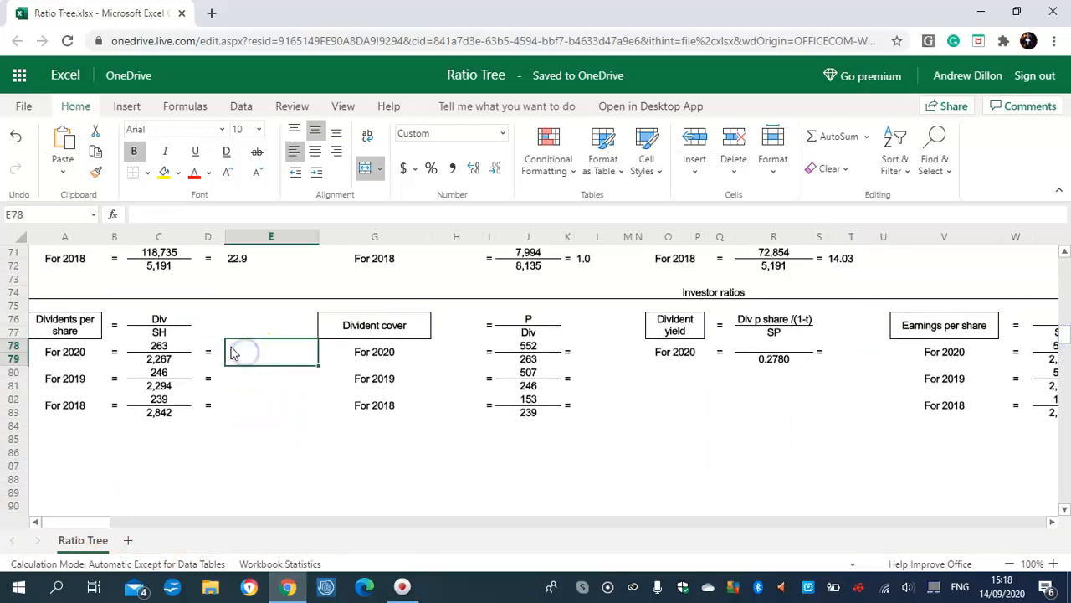
click(213, 352)
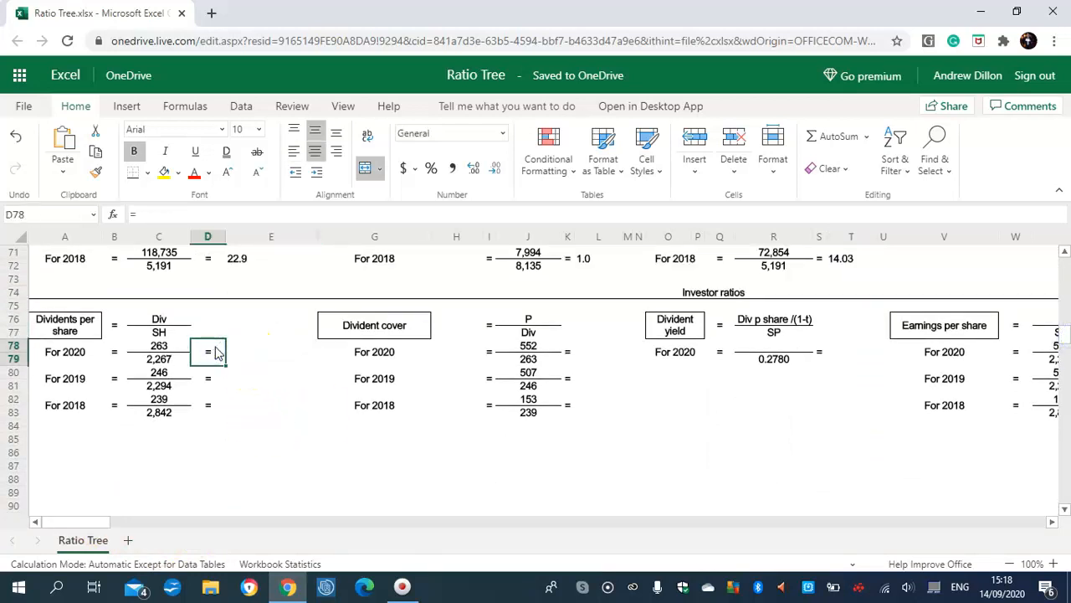
key(Right)
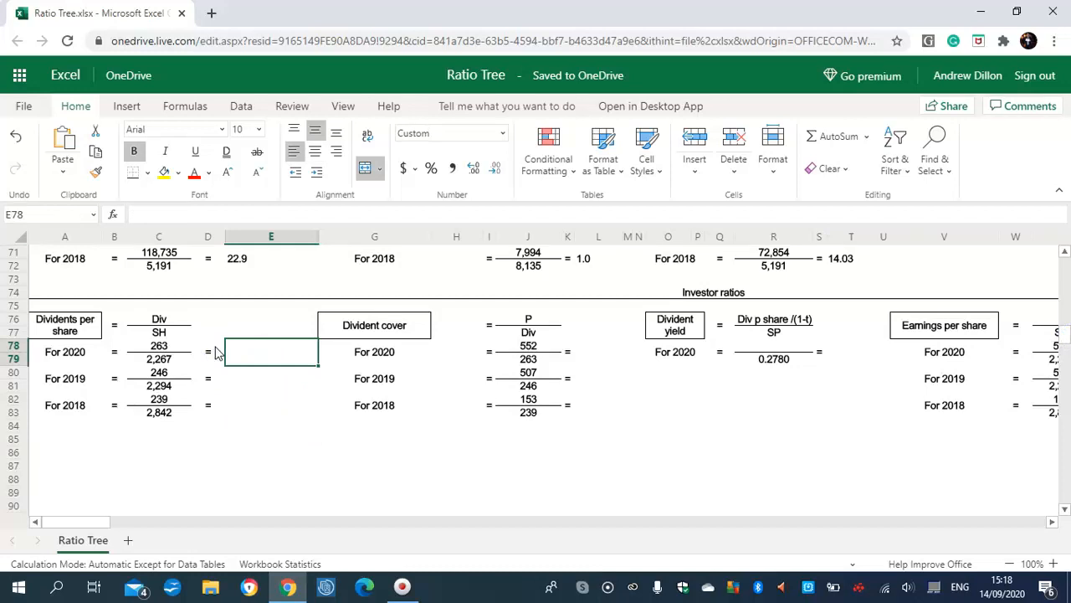
text(=C)
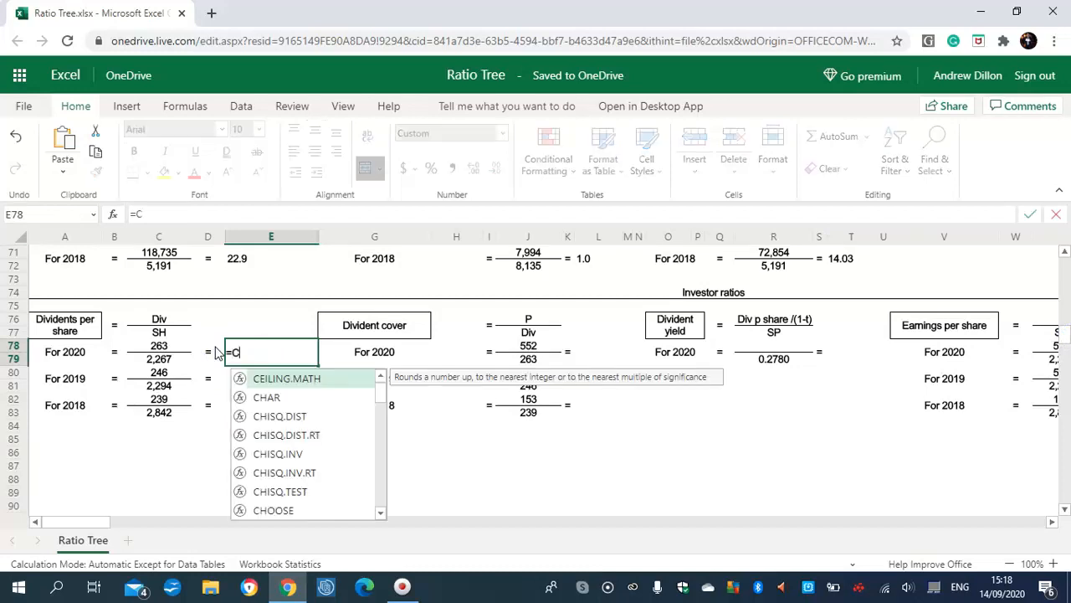
text(78/C)
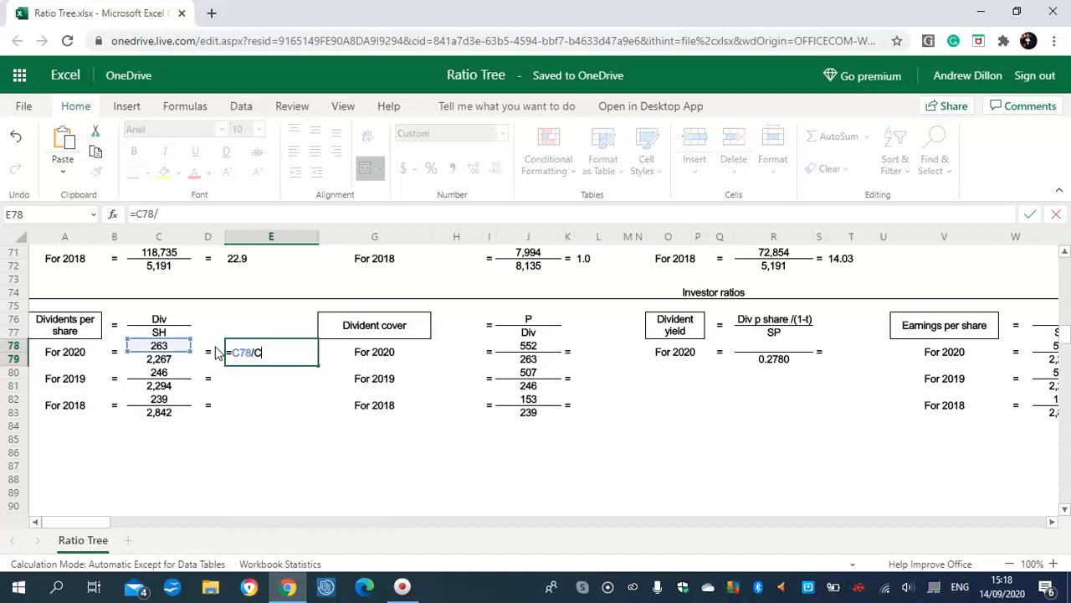
text(79)
key(Return)
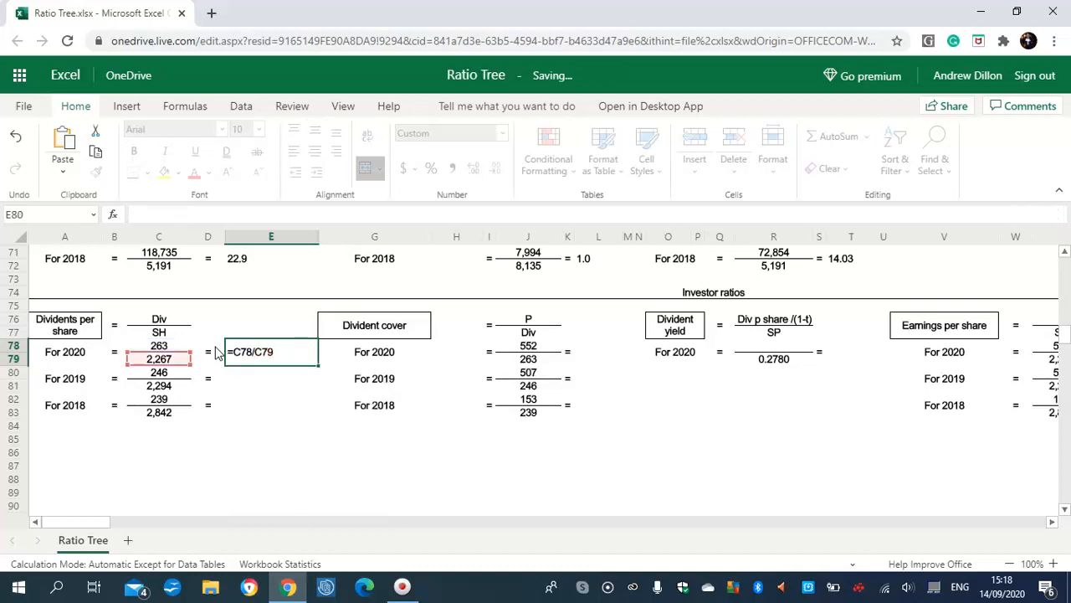
click(239, 351)
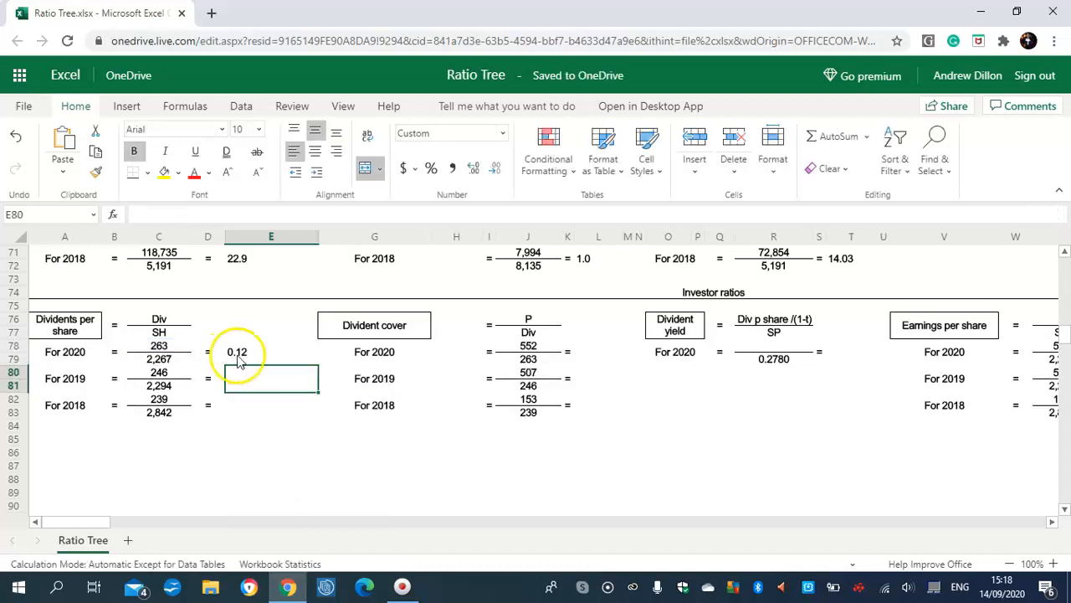
drag(318, 362, 311, 407)
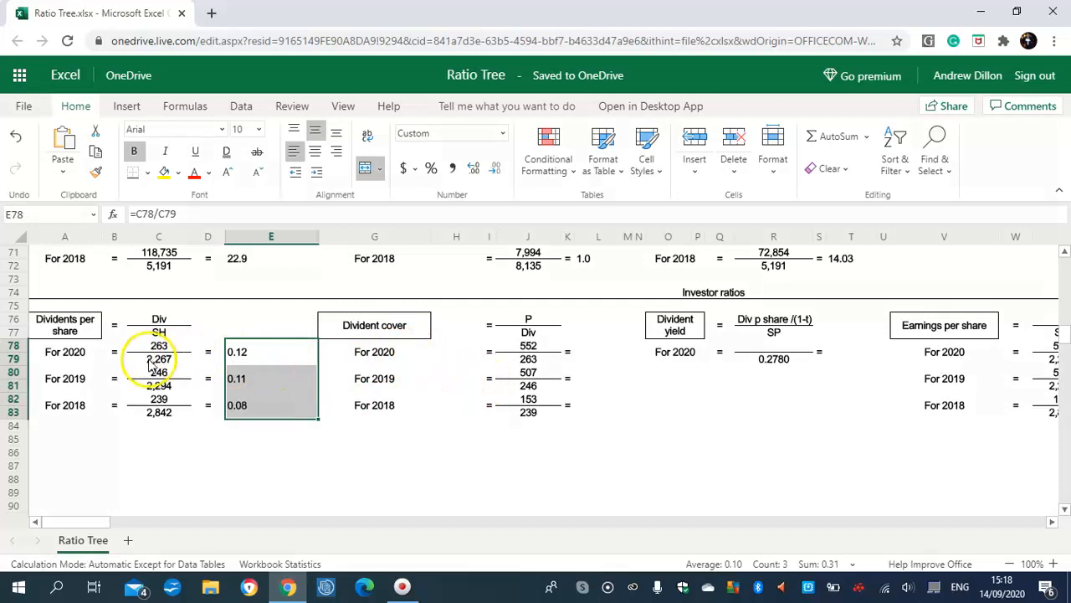
Examine the source formulas for dividends per share in C79 to C82 and dividend cover in J78 to J82.
click(152, 363)
key(Down)
key(Down)
key(Down)
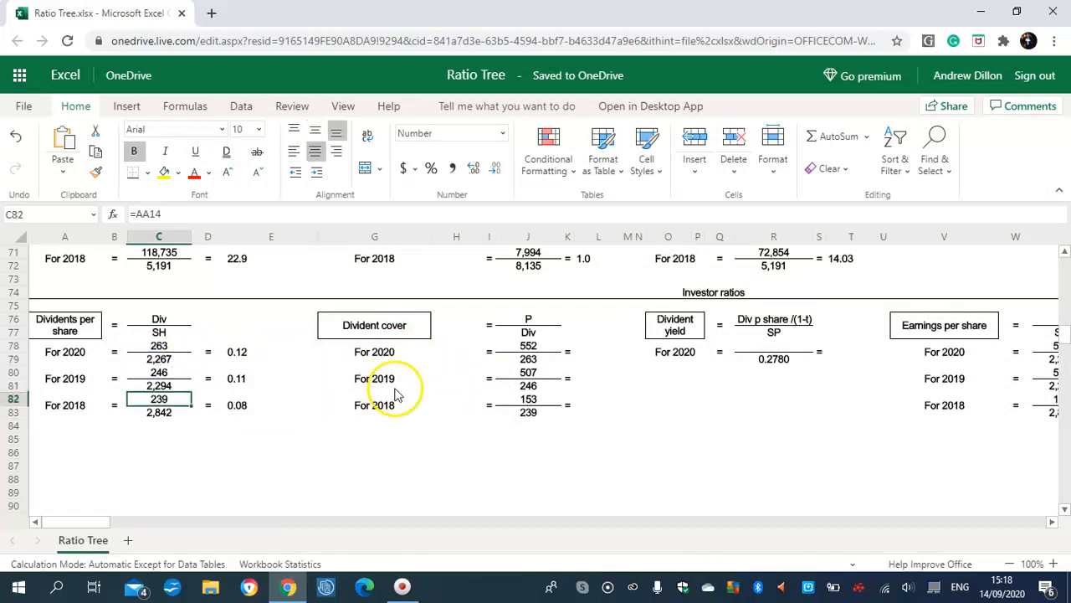
click(528, 345)
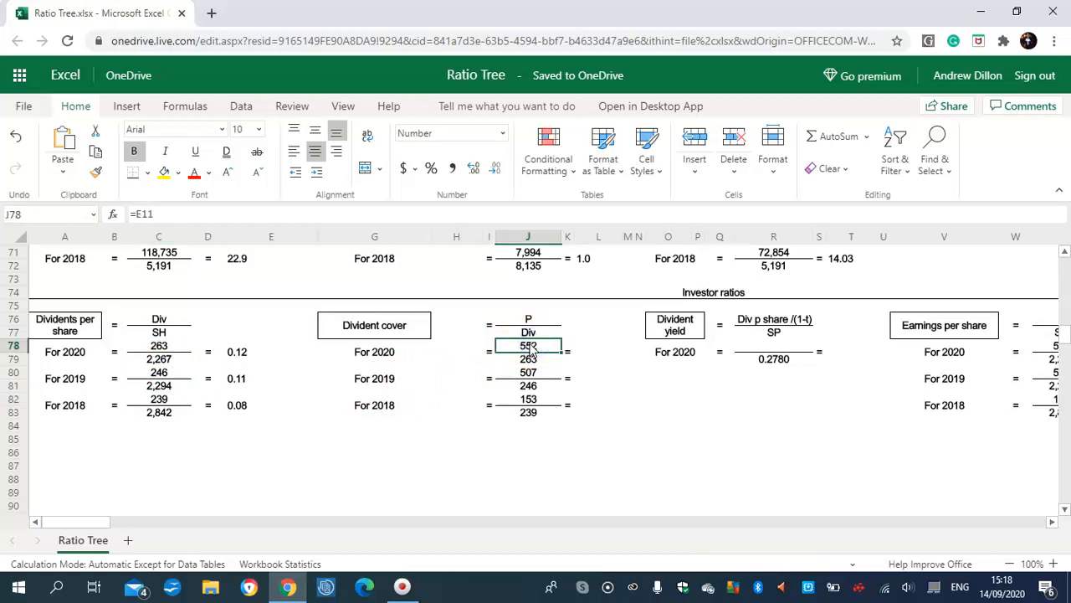
key(Down)
key(Down)
key(Down)
key(Down)
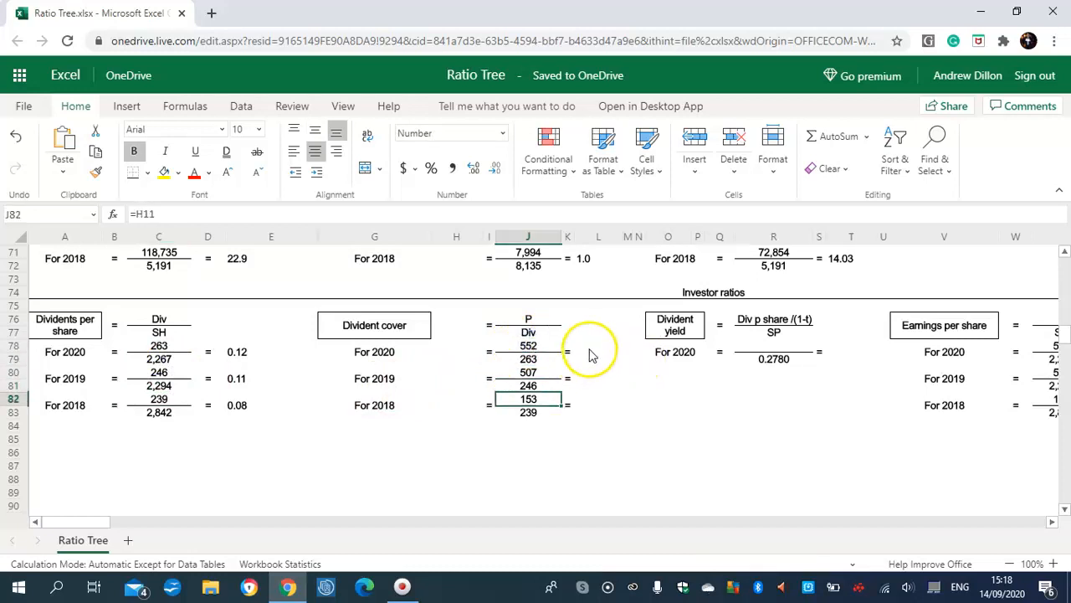
Calculate the 2020 dividend cover in L78 with =J78/J79 and fill it down through 2019 and 2018.
click(590, 354)
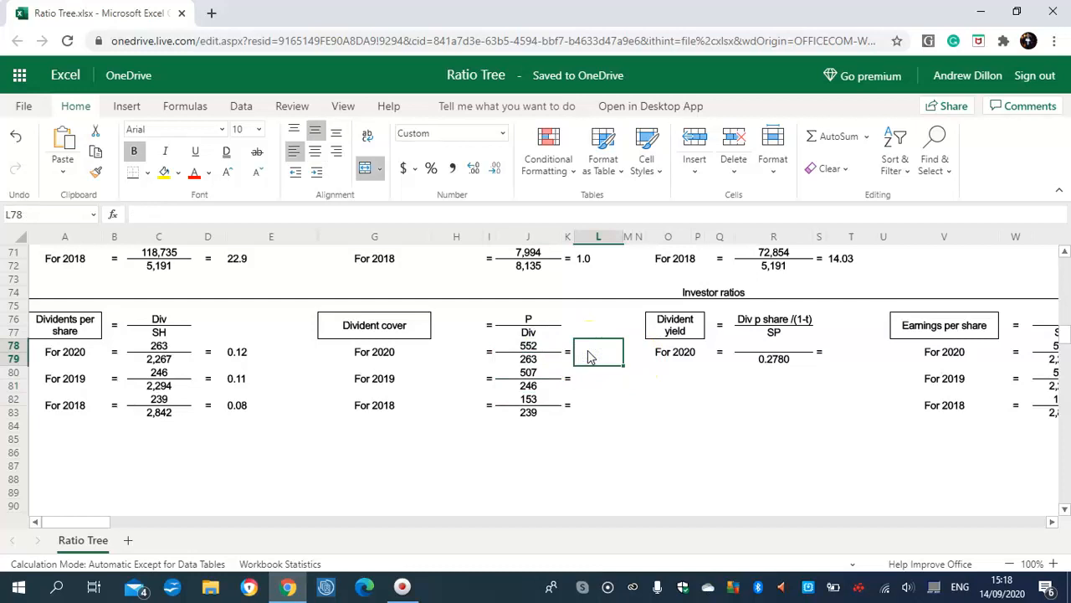
text(=J78/J79)
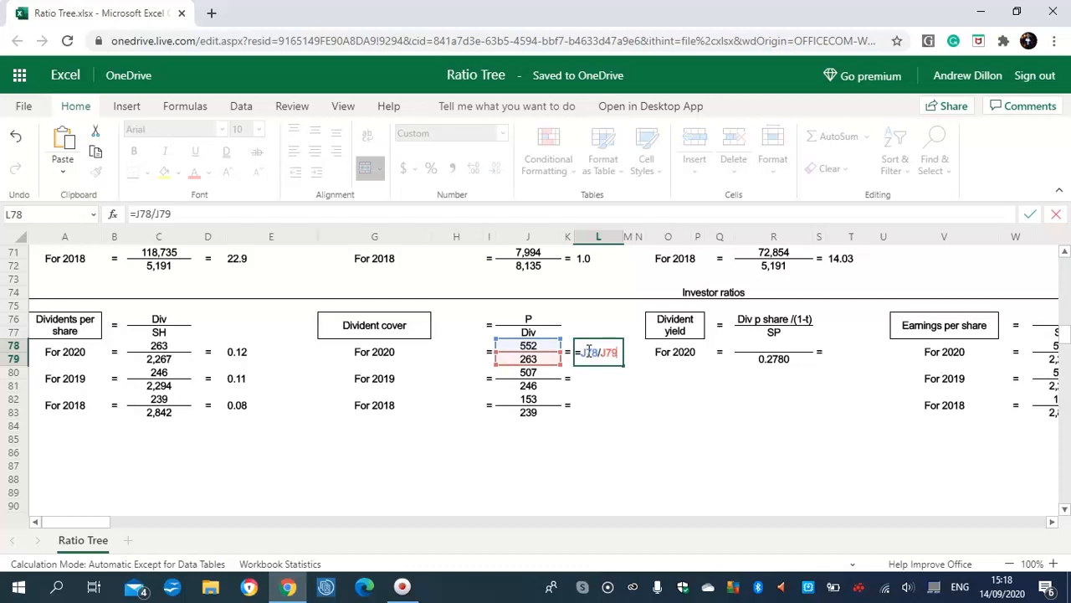
key(Return)
click(585, 352)
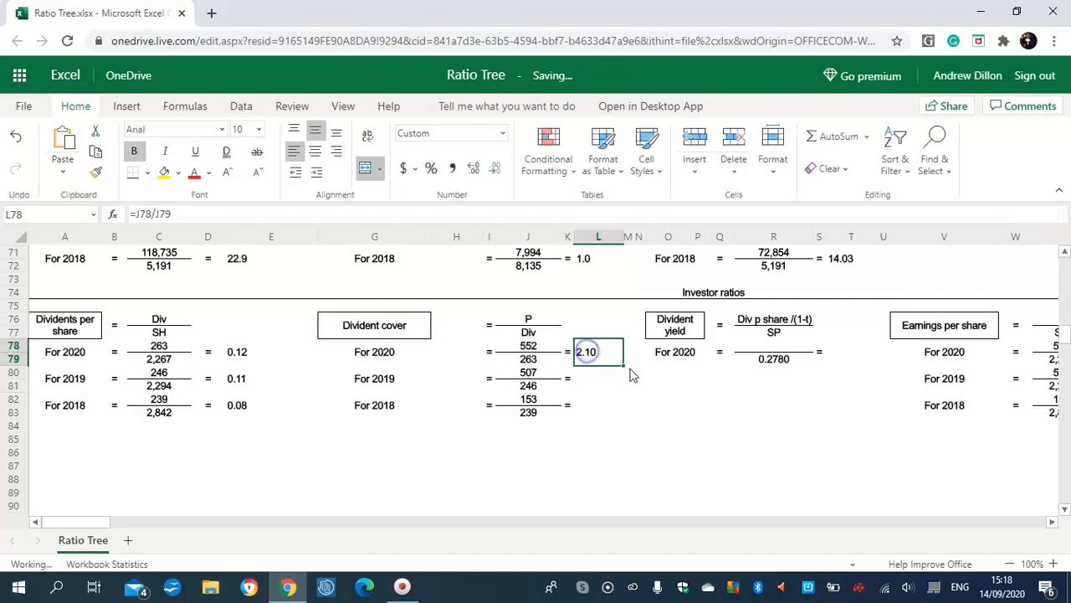
drag(624, 366, 622, 403)
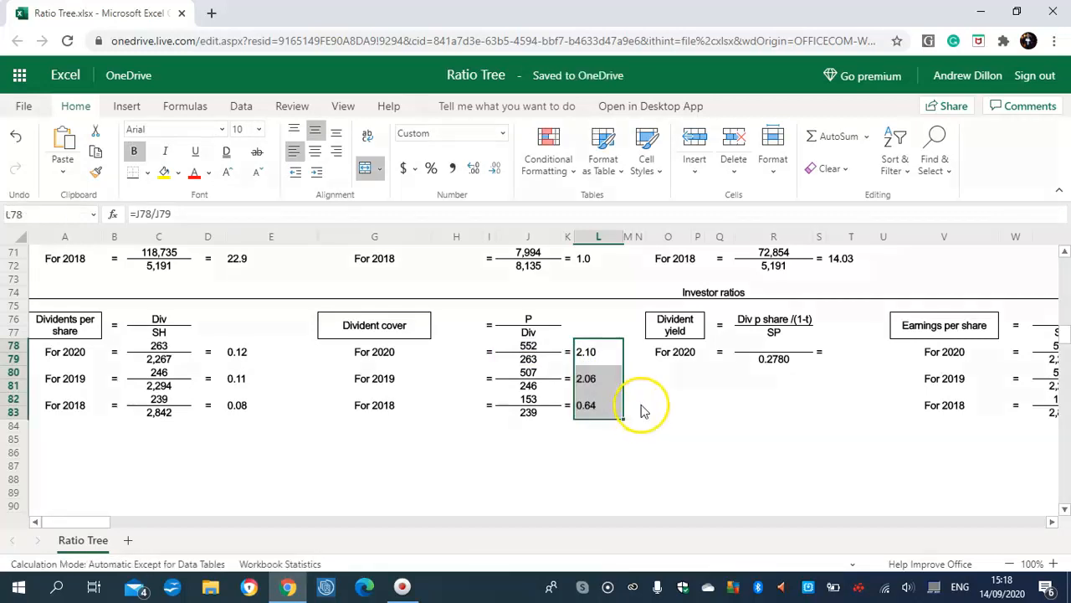
Enter the 2020 dividend yield numerator in R78 as dividends per share over one minus tax, using =E78/0.9.
click(760, 348)
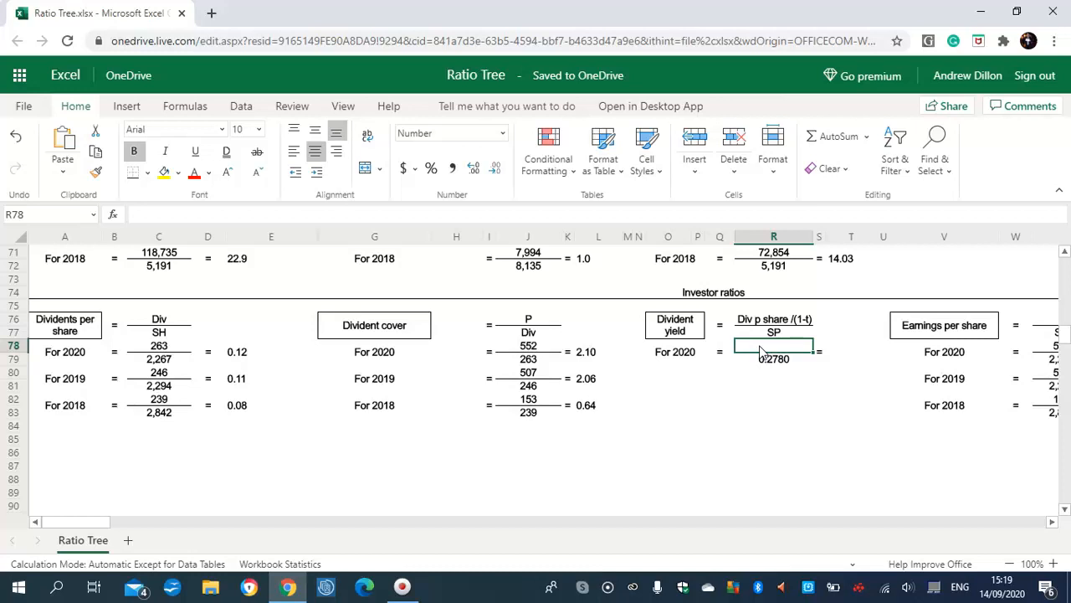
text(=)
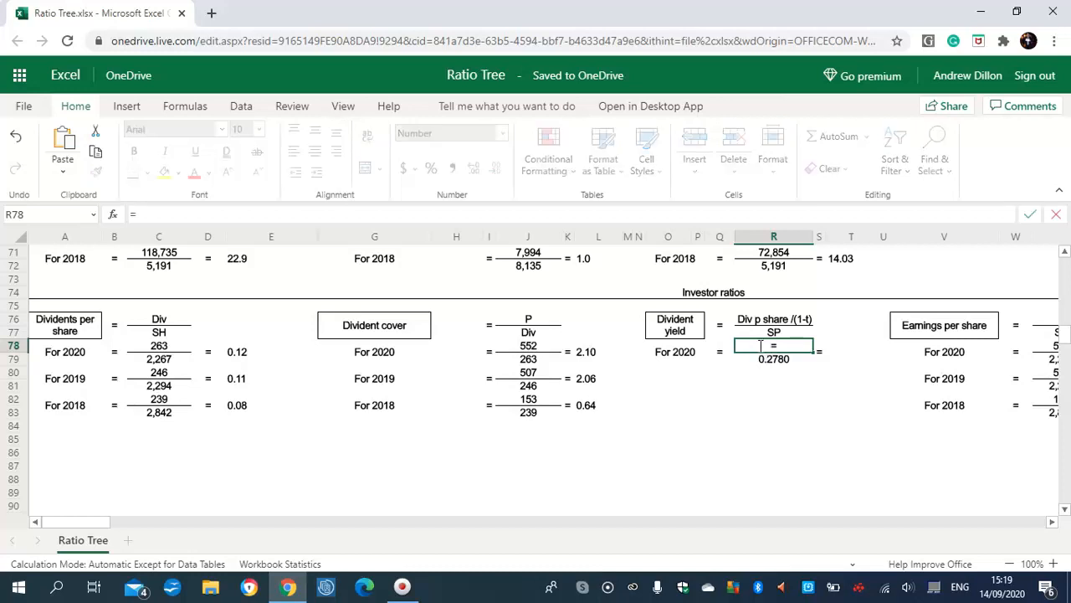
text(E78)
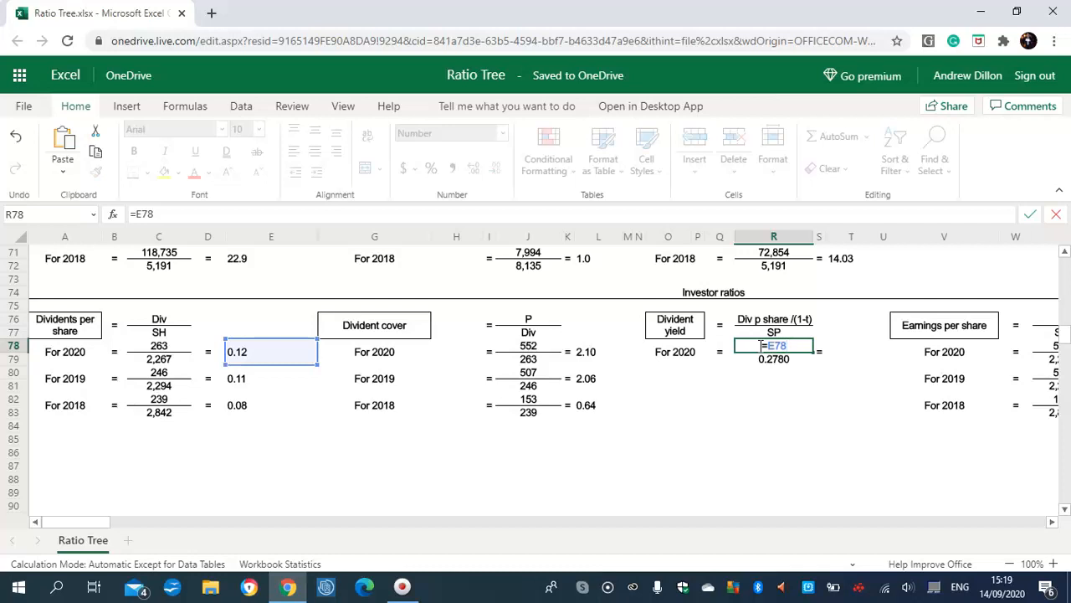
text(/0.9)
key(Return)
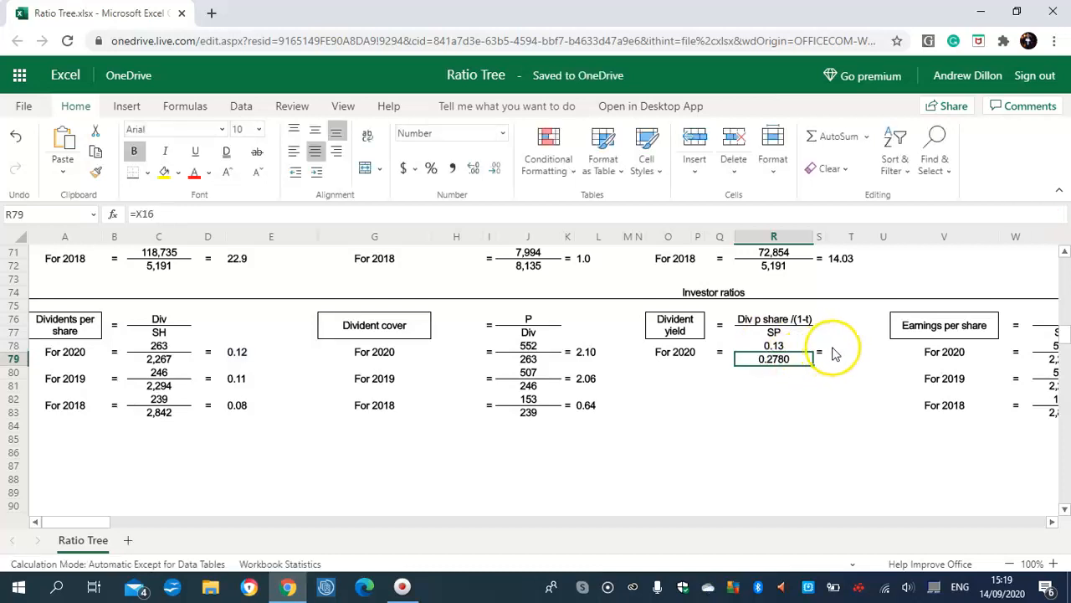
Calculate the 2020 dividend yield in T78 with =R78/R79 and check the numerator formula in R78.
click(837, 355)
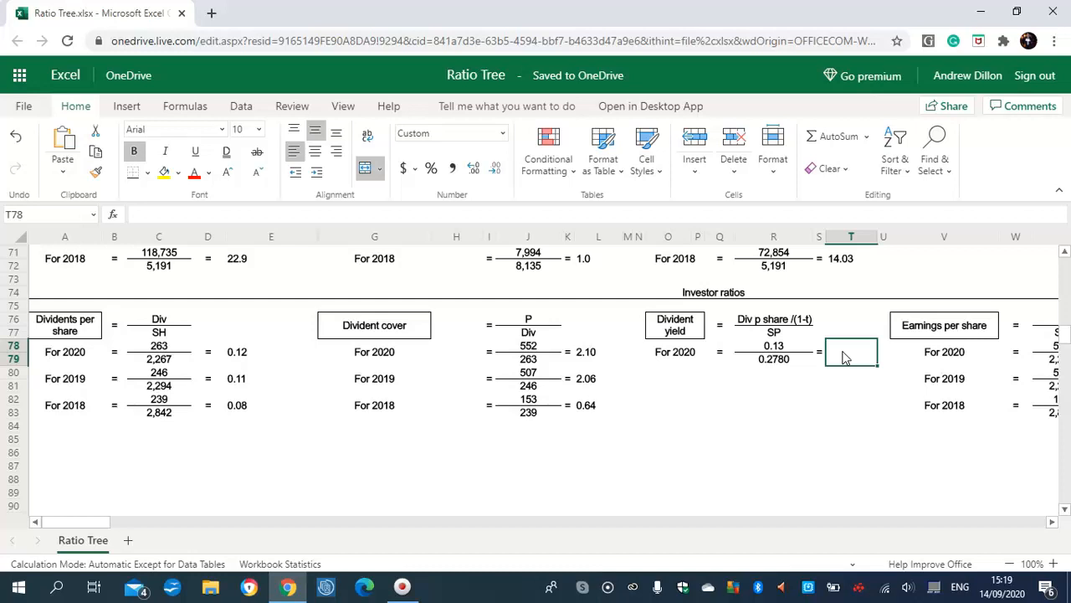
text(=R78)
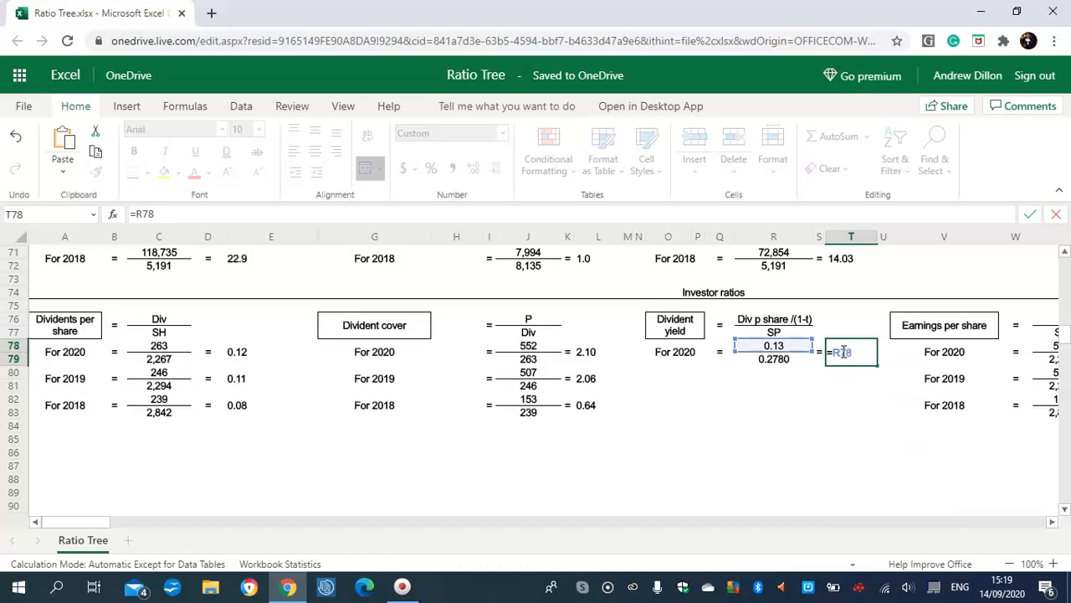
text(/R79)
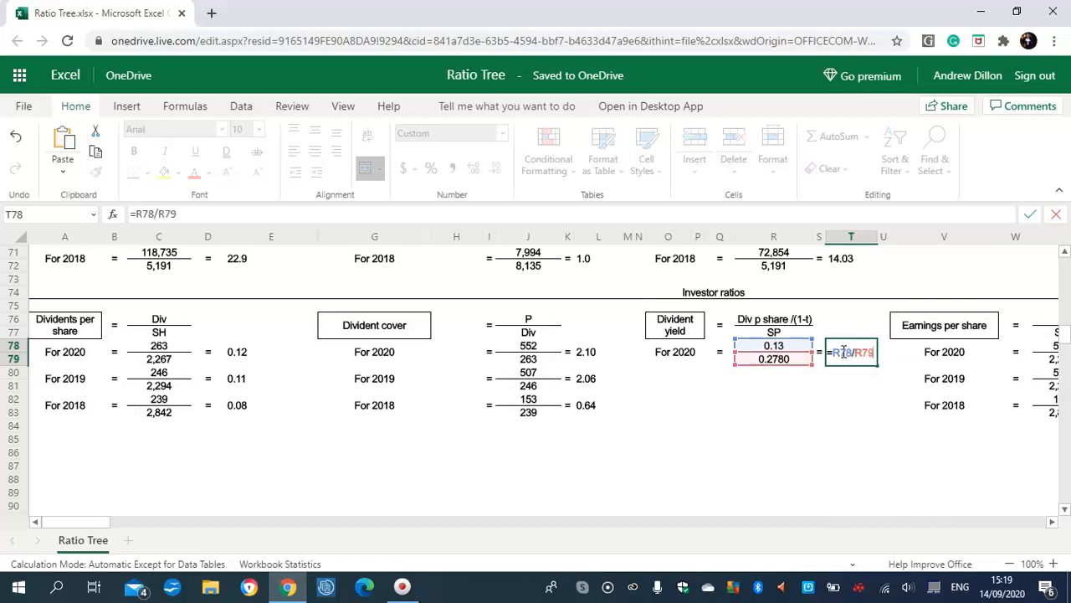
key(Return)
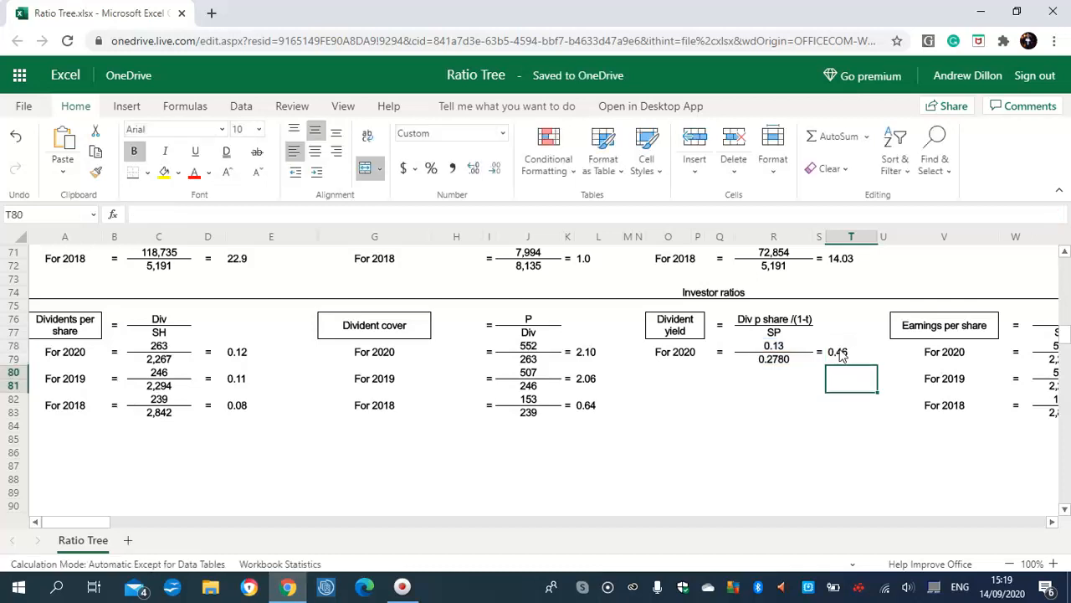
click(773, 349)
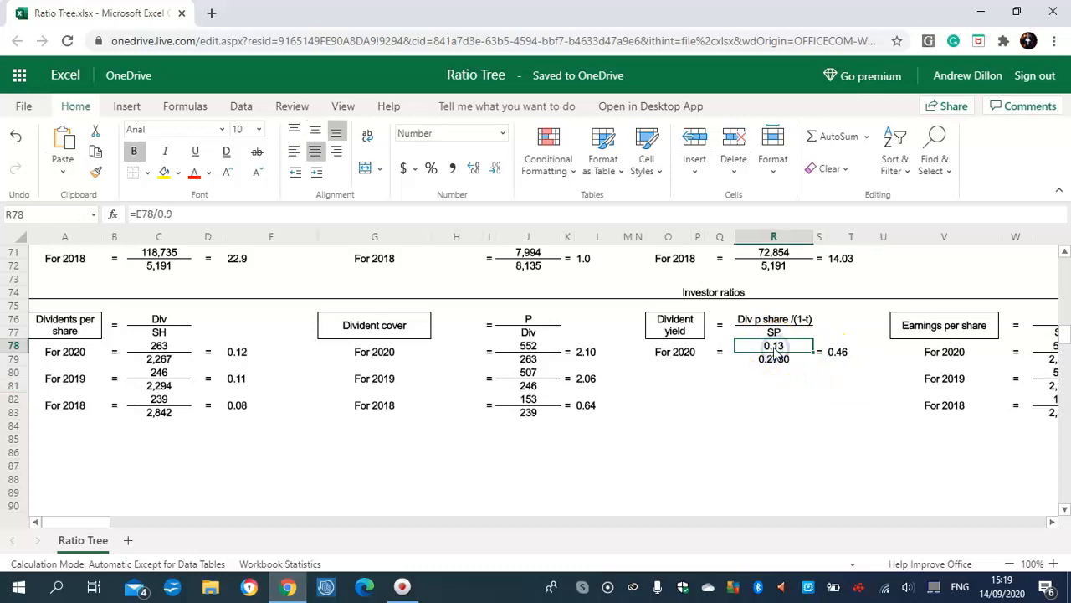
Examine the earnings per share source formulas for profit and number of shares in X78 to X81.
drag(74, 523, 116, 521)
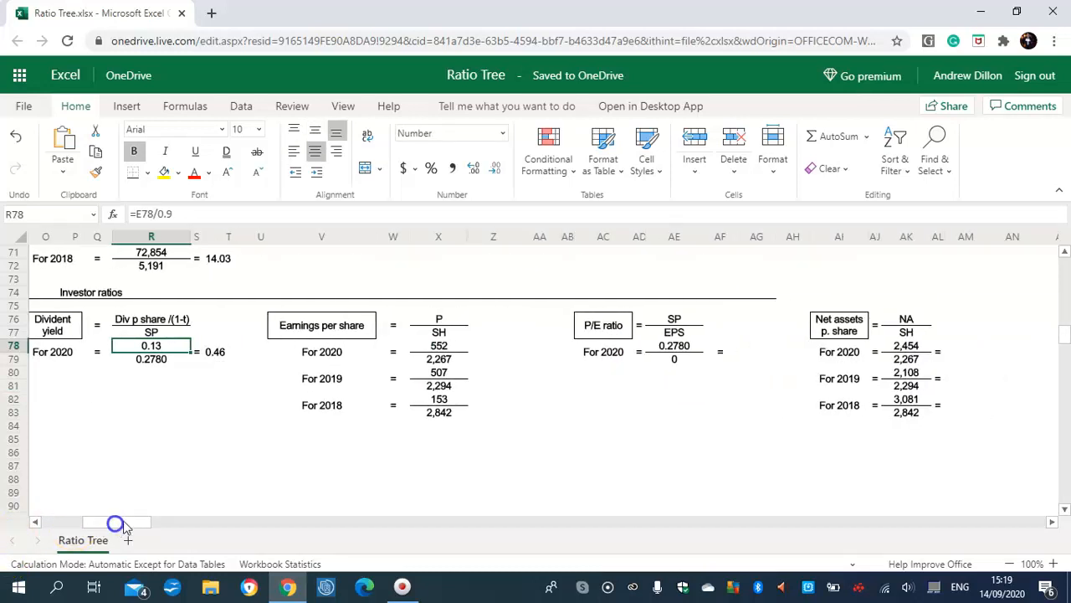
click(439, 345)
key(Down)
key(Down)
key(Down)
key(Up)
key(Up)
key(Up)
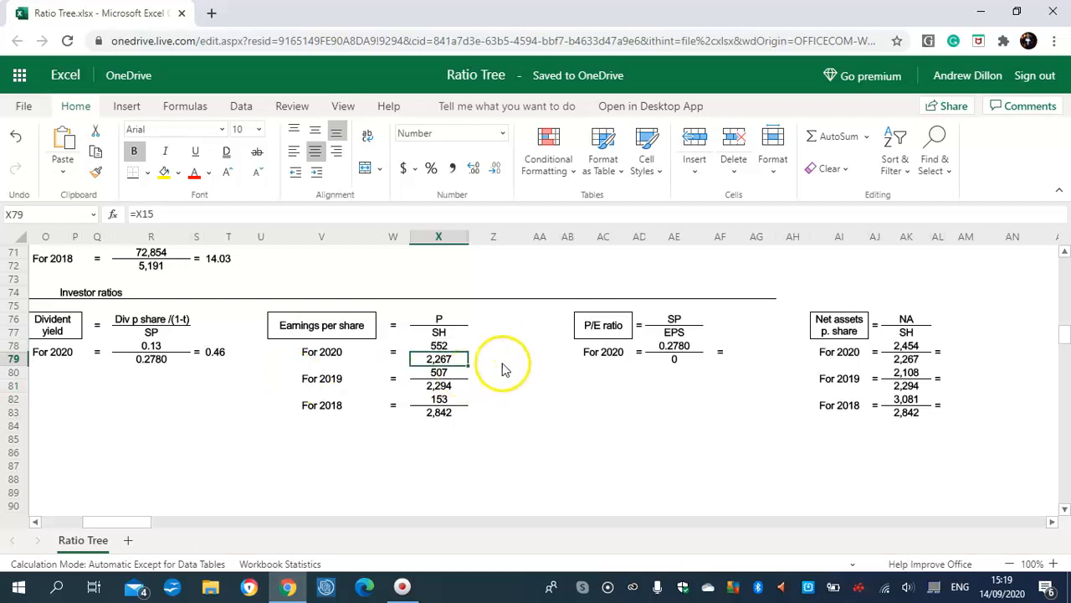
Calculate earnings per share for 2020, 2019 and 2018 from Z78 down with =X78/X79, and centre the results horizontally.
click(495, 351)
click(499, 369)
click(494, 358)
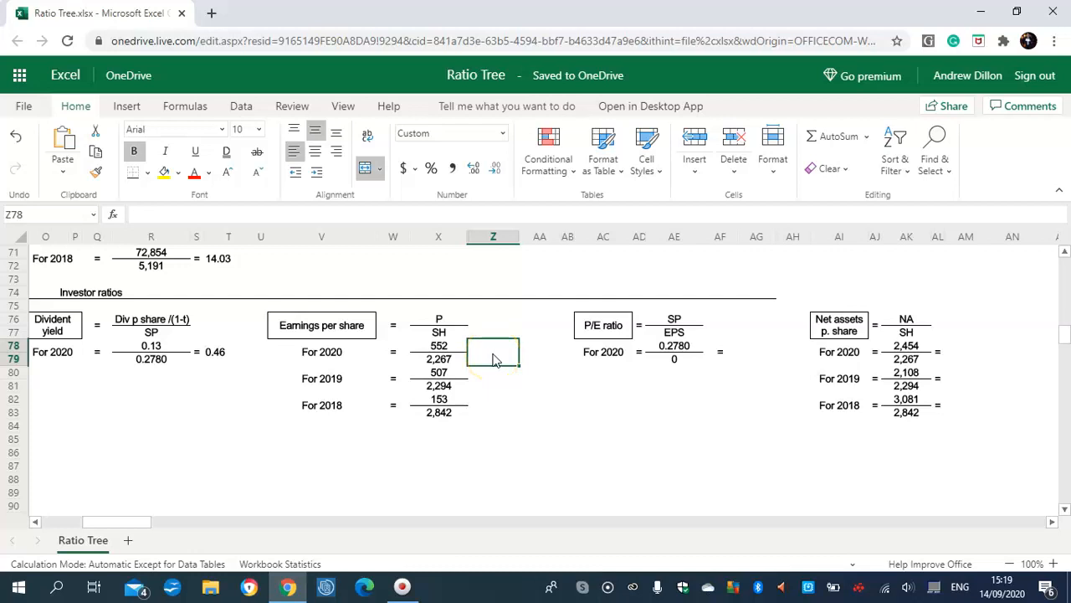
text(=)
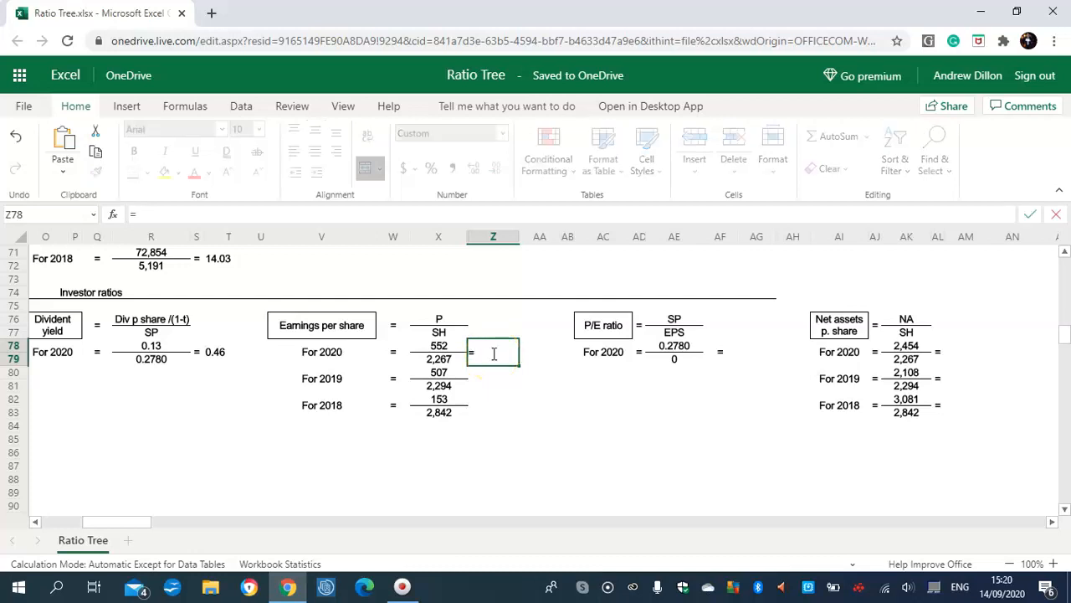
text(X78/X79)
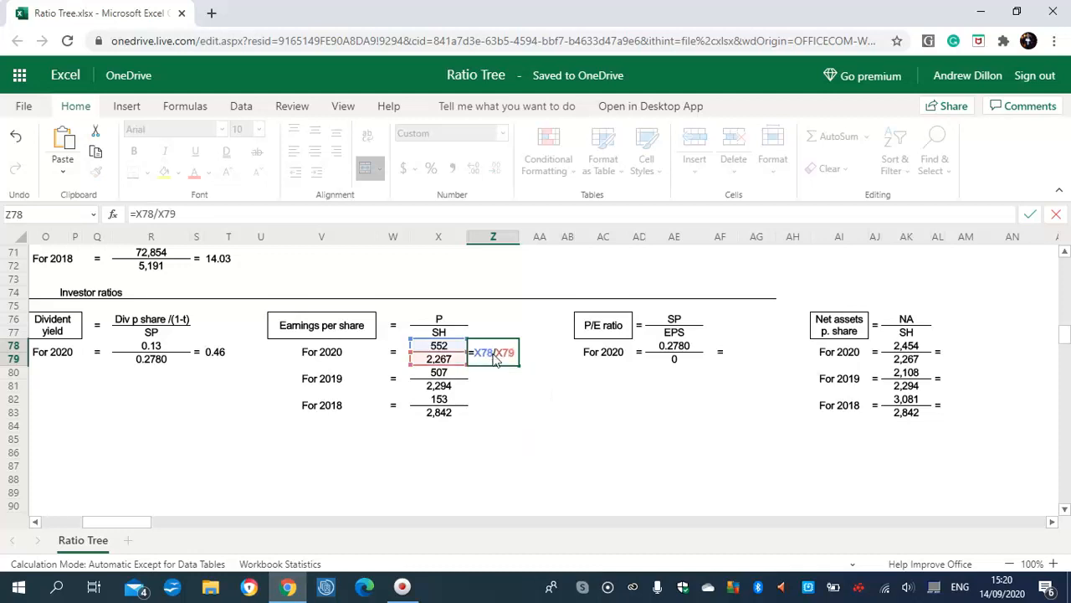
key(Return)
click(492, 354)
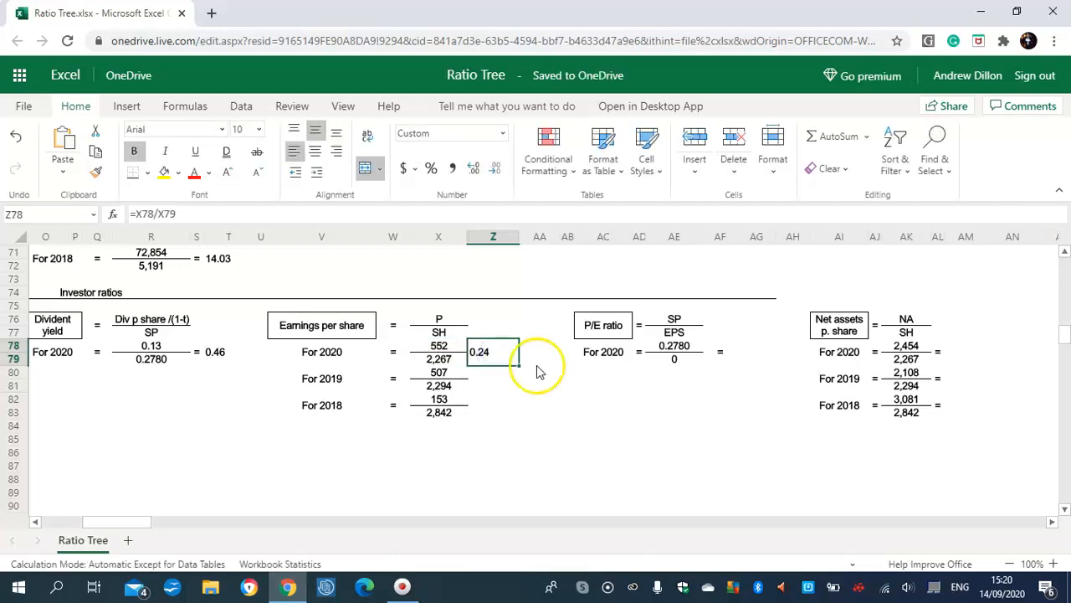
drag(517, 366, 517, 400)
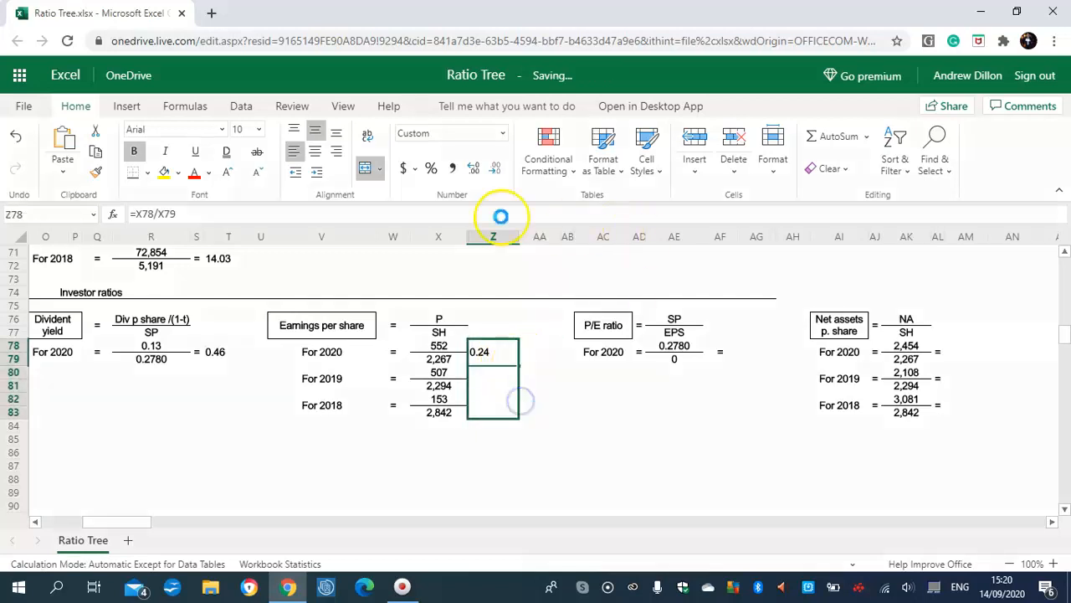
click(315, 159)
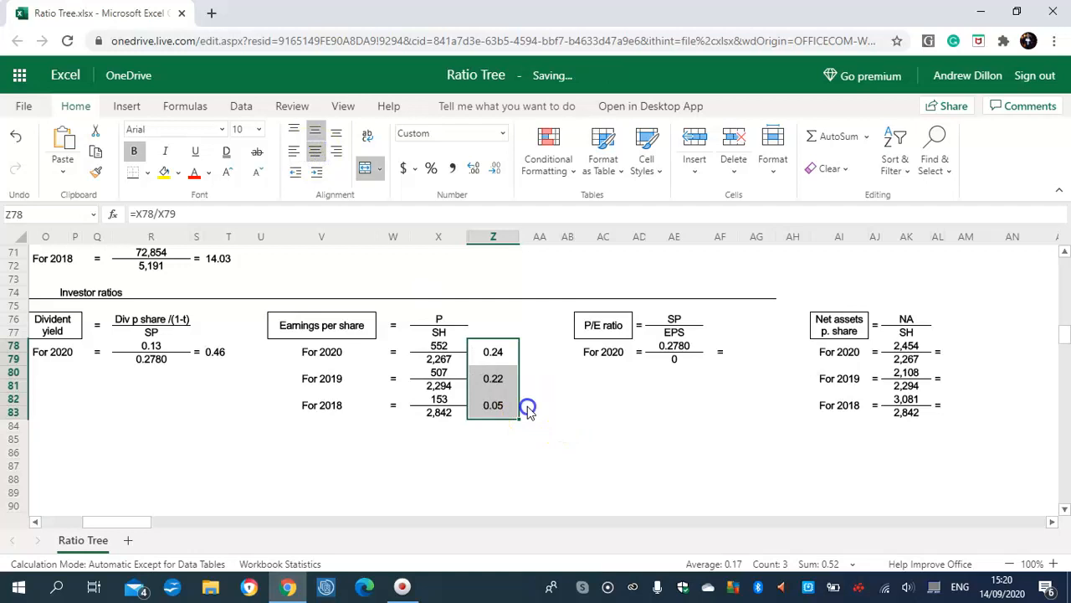
click(527, 408)
Check the P/E ratio source formulas in AE78 and AE79, and enter =AE78/AE79 in AH78.
click(674, 348)
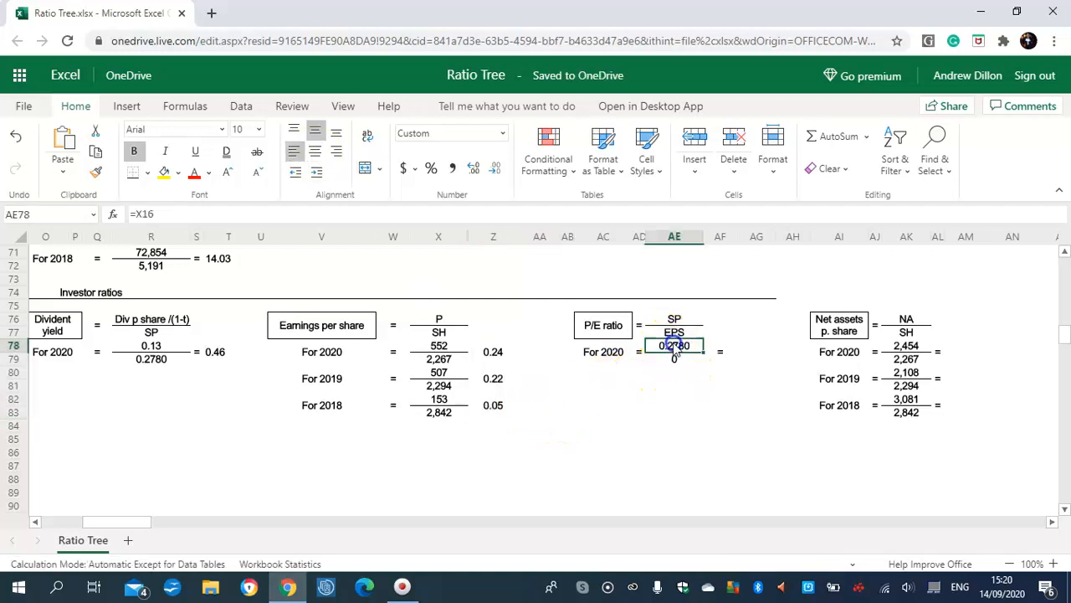
click(675, 359)
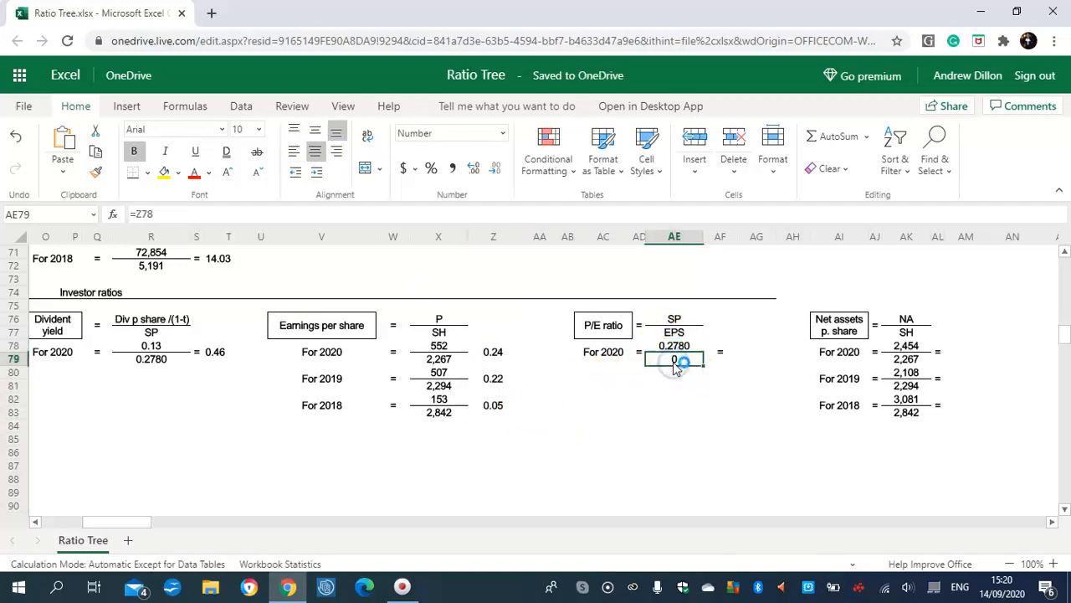
click(745, 351)
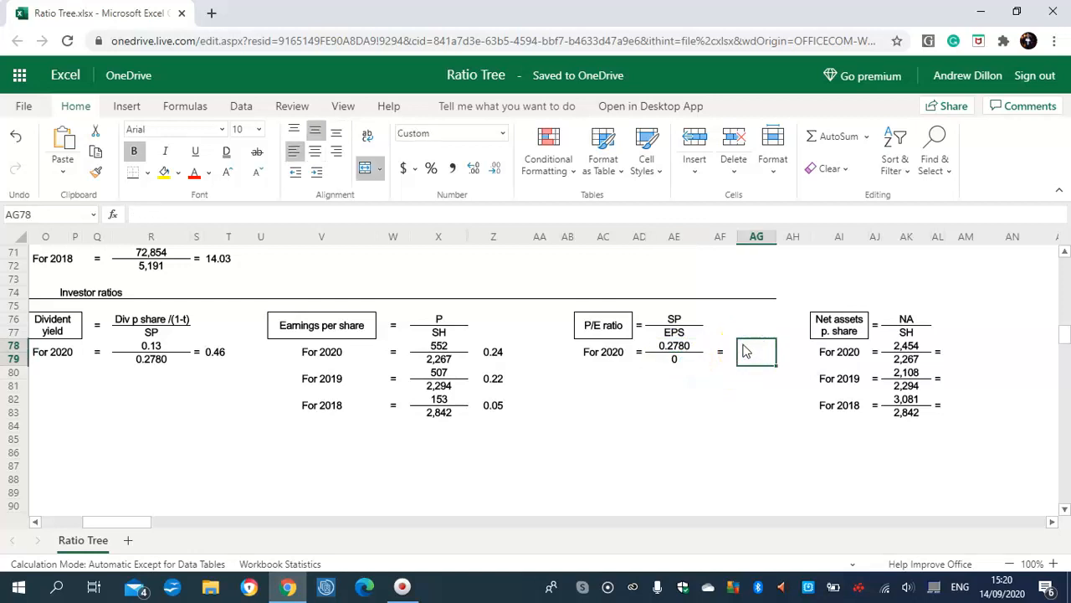
click(734, 349)
click(741, 348)
key(Right)
key(Right)
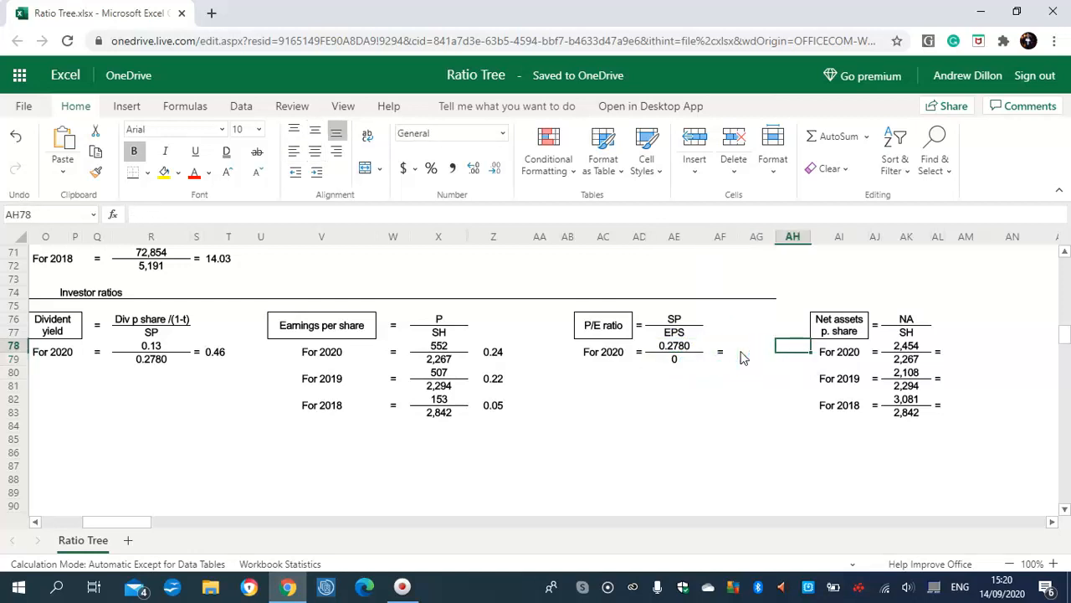
text(=A)
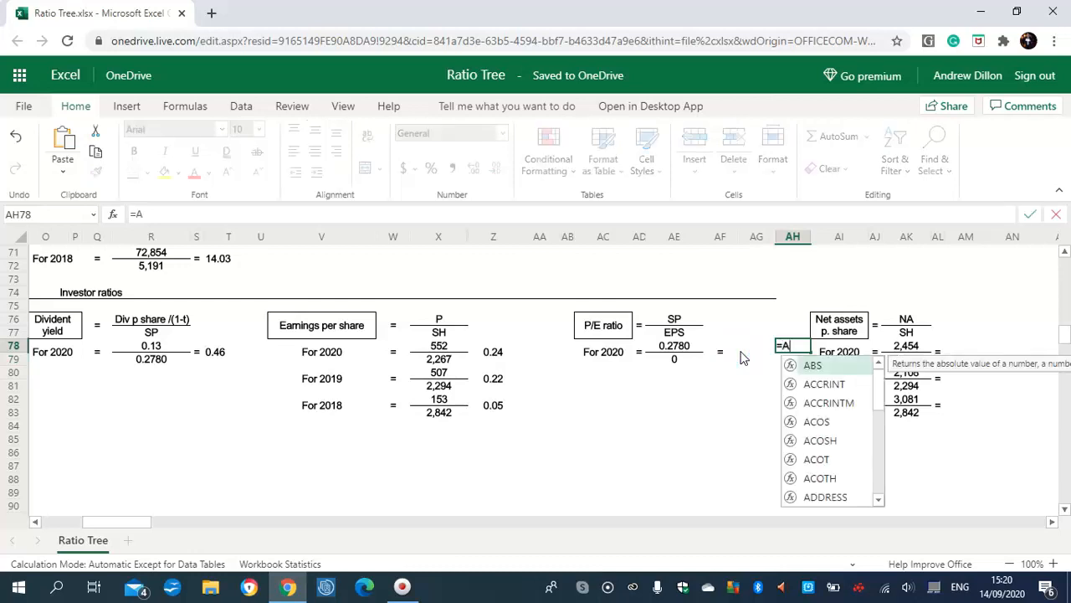
text(E78)
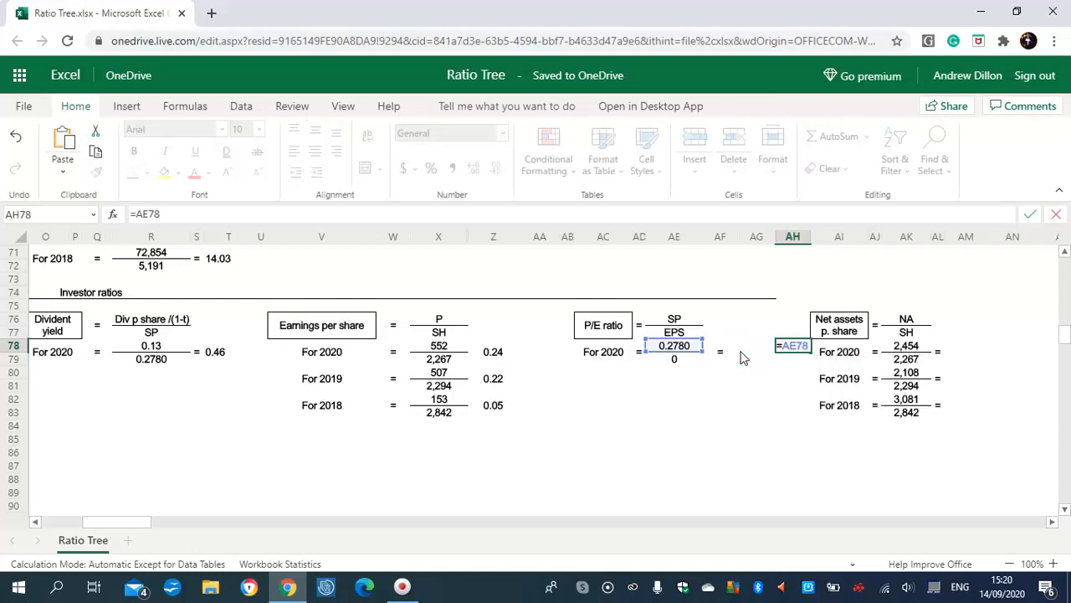
text(/AE79)
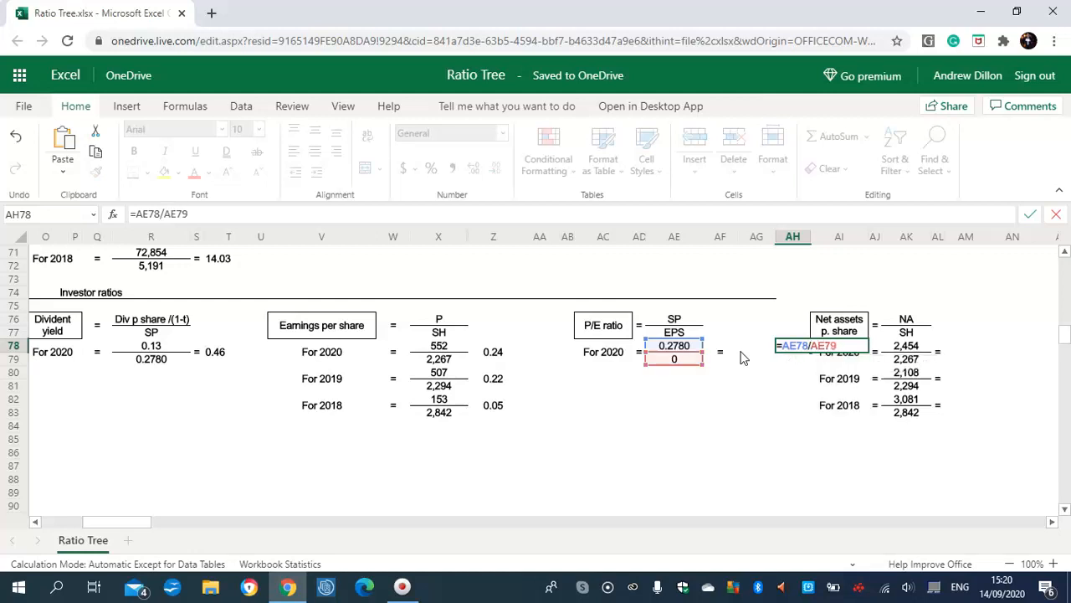
key(Return)
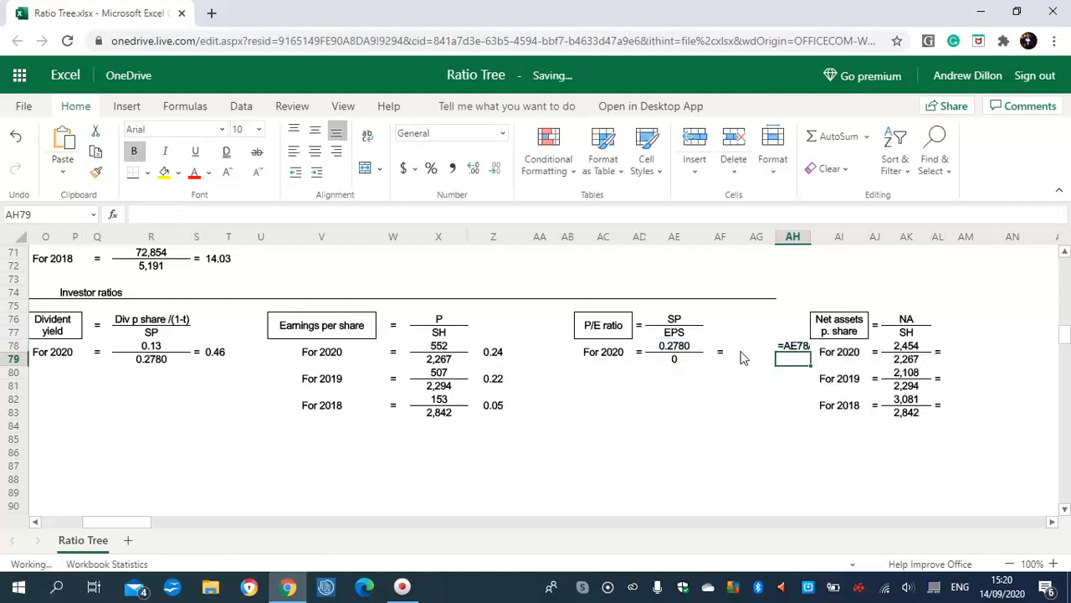
Try to move the P/E ratio formula from AH78 into the merged result cell AG78.
click(723, 352)
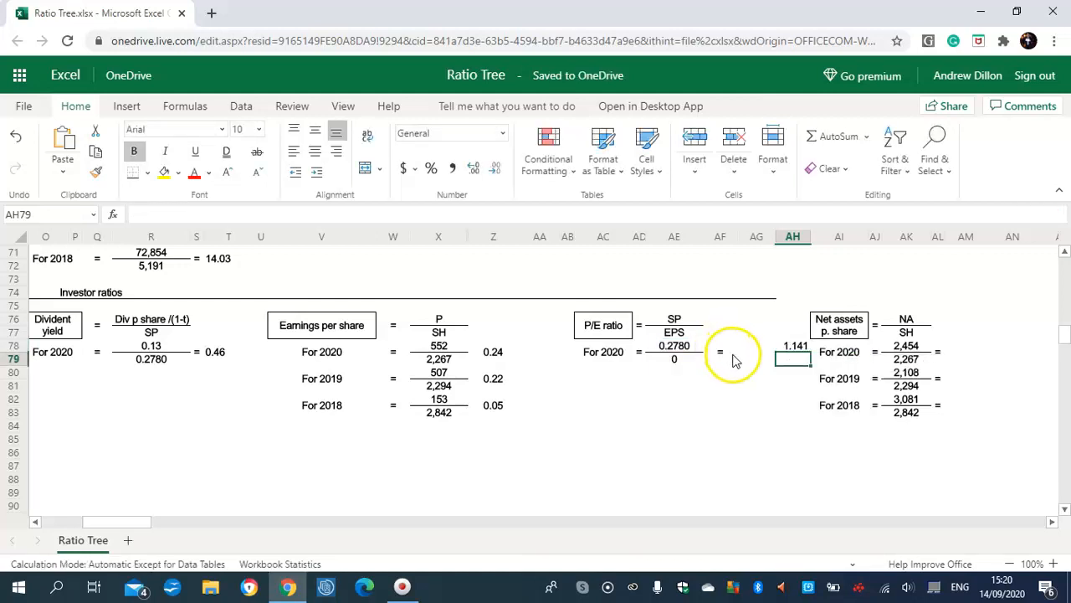
click(745, 352)
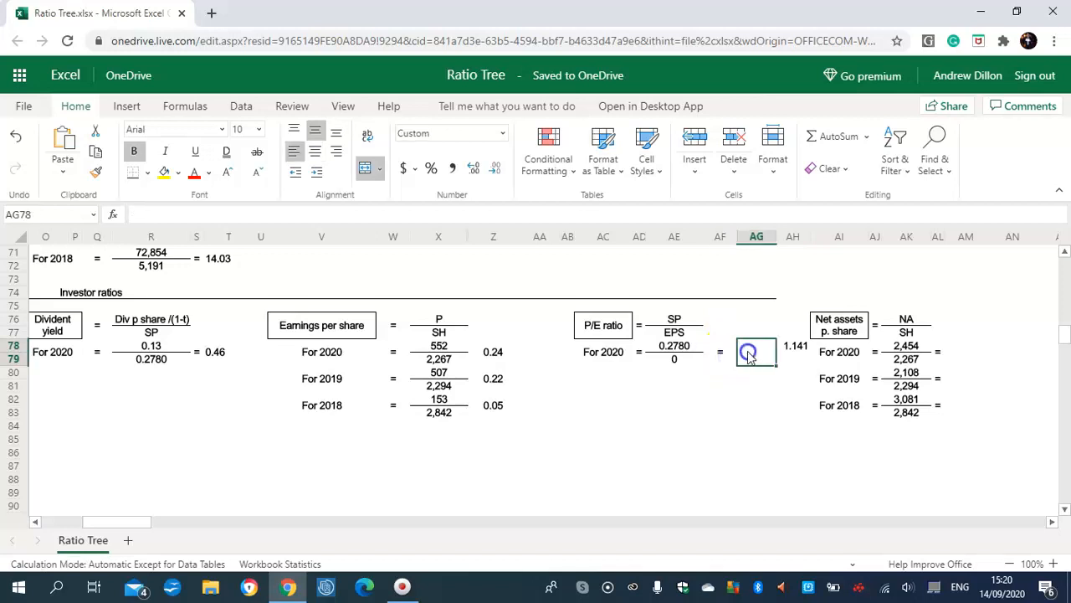
click(790, 352)
drag(806, 353, 744, 354)
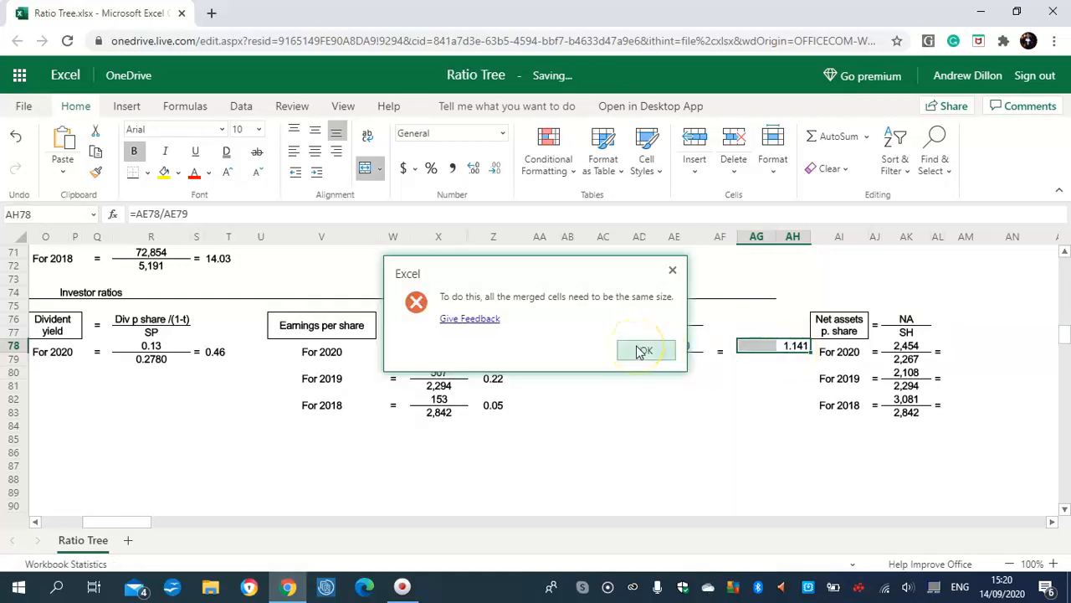
click(672, 269)
Clear the misplaced P/E ratio formula from AH78.
click(797, 350)
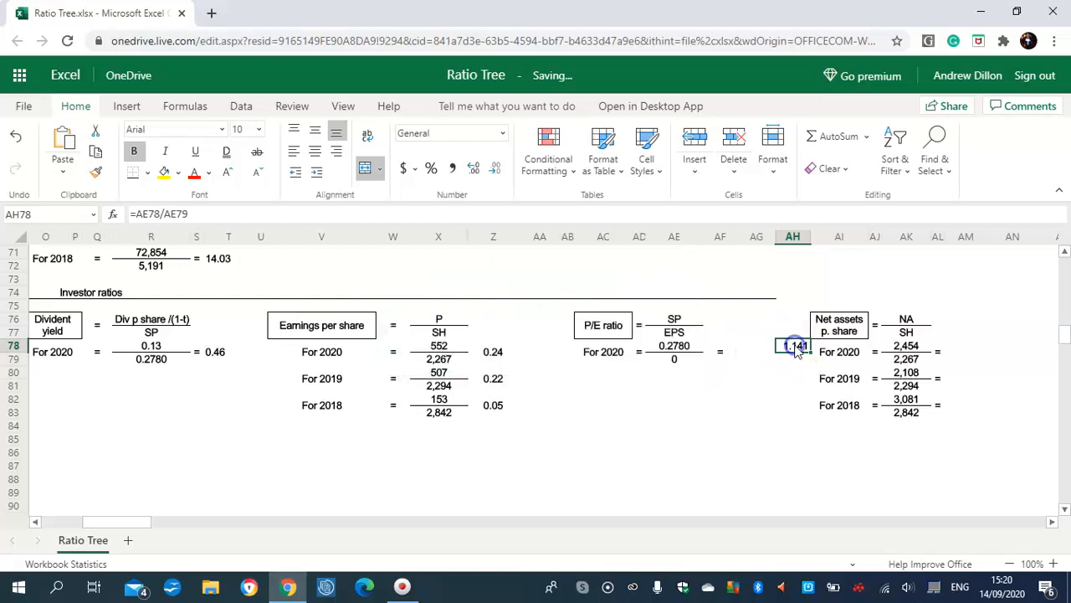
key(BackSpace)
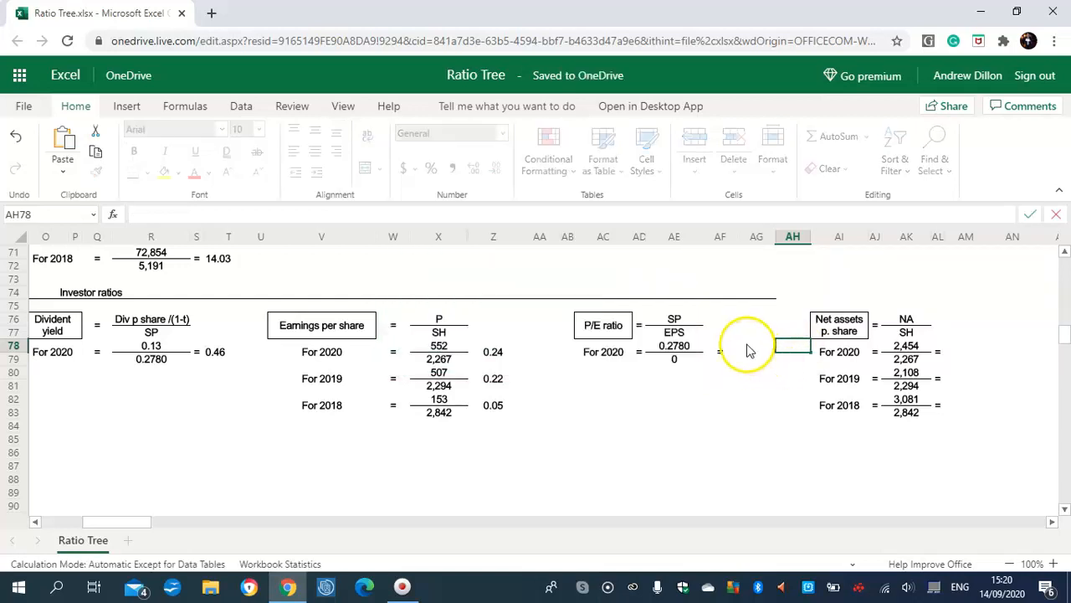
click(749, 350)
click(730, 351)
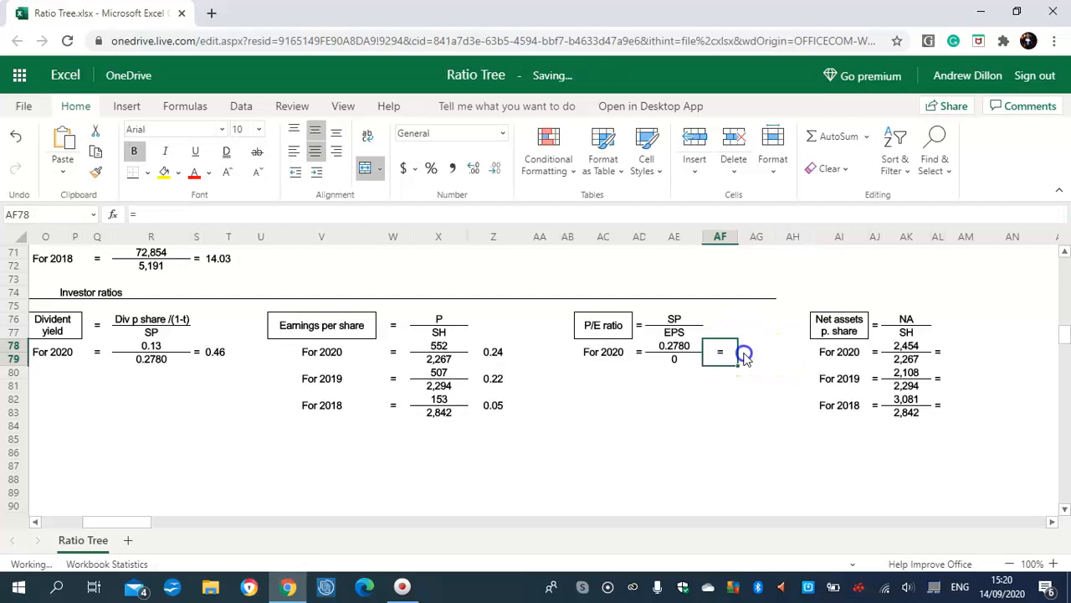
Calculate the 2020 P/E ratio in AG78 with =AE78/AE79.
click(744, 355)
text(=AE78/AE79)
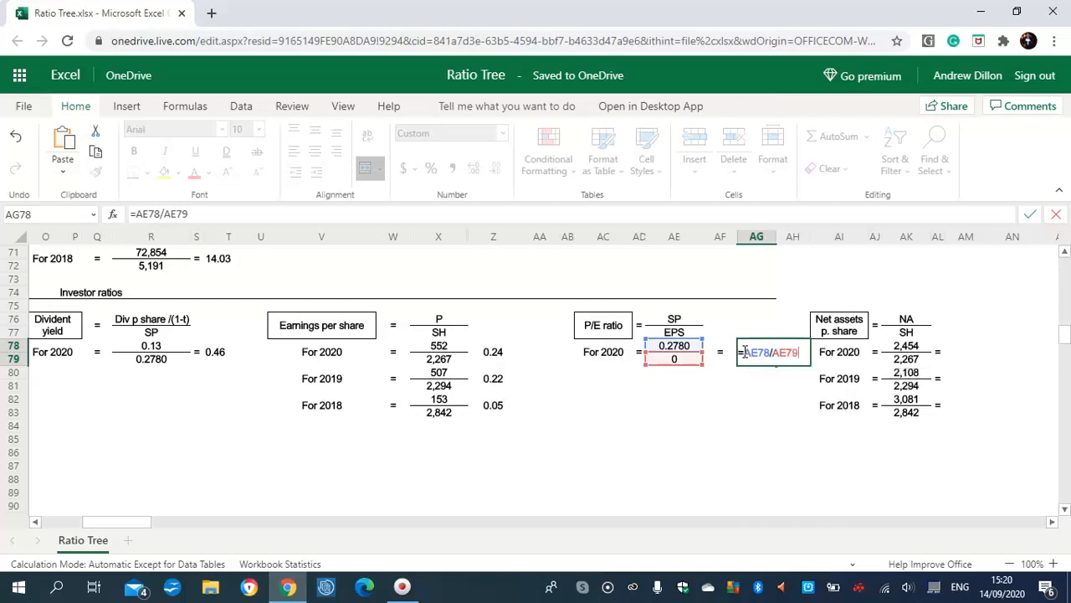
key(Return)
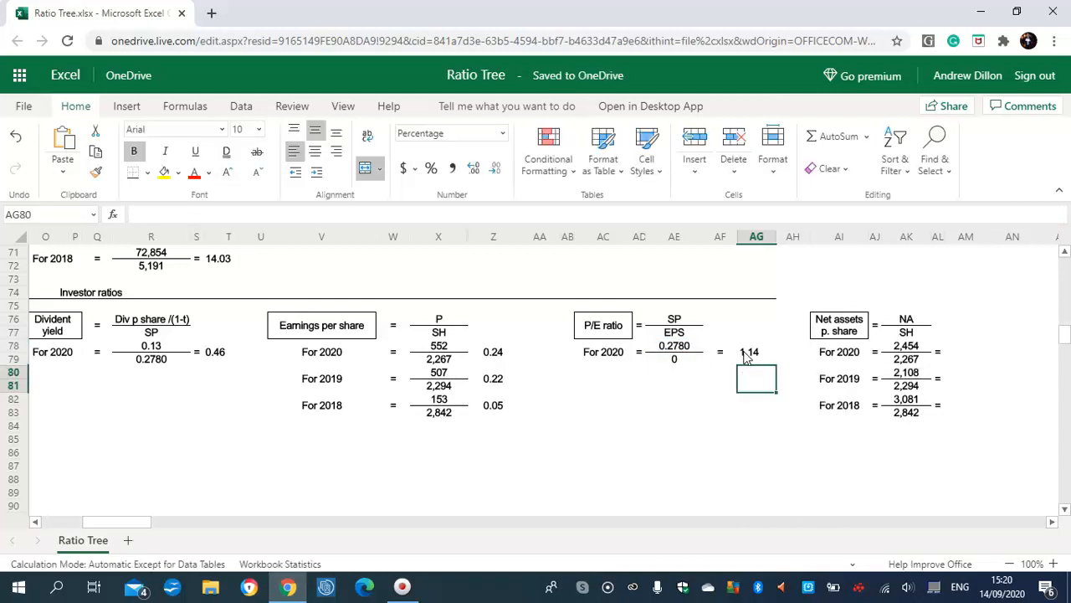
click(744, 353)
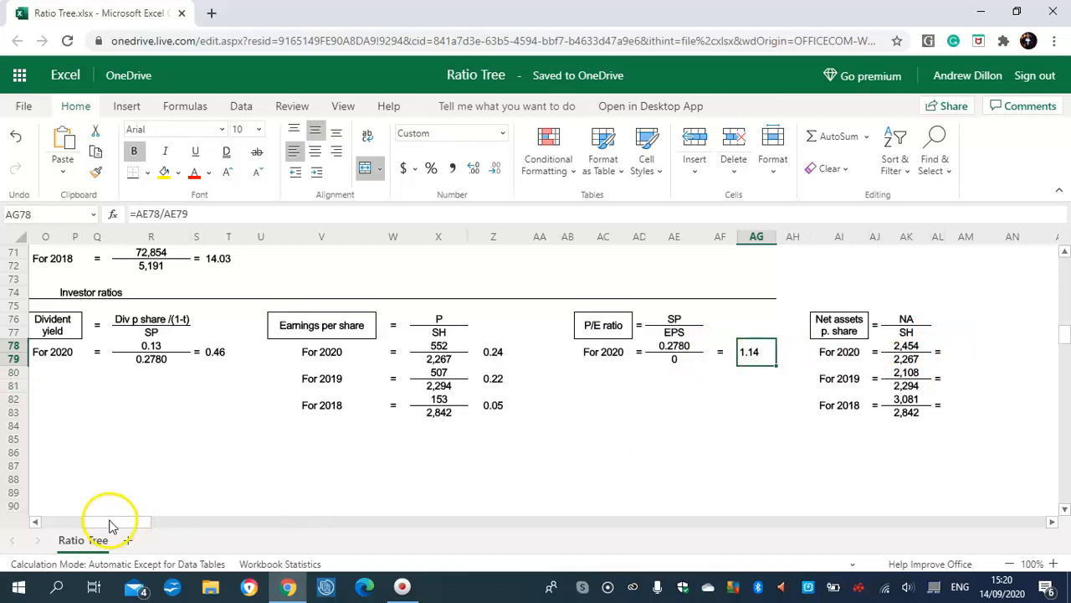
Calculate the 2020 net assets per share in AM78 with =AK78/AK79.
drag(113, 522, 143, 520)
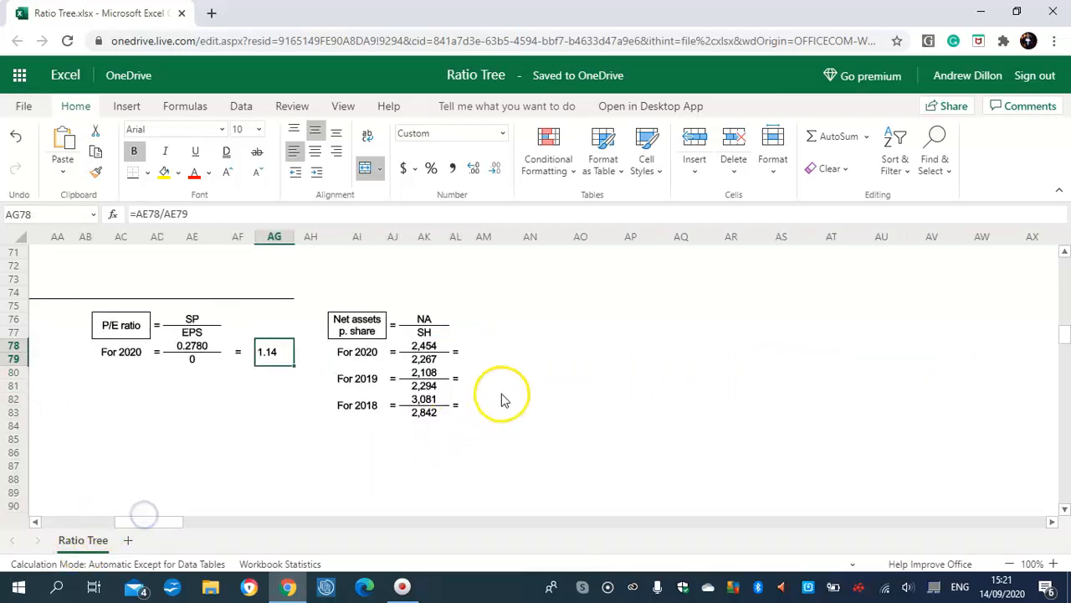
click(481, 351)
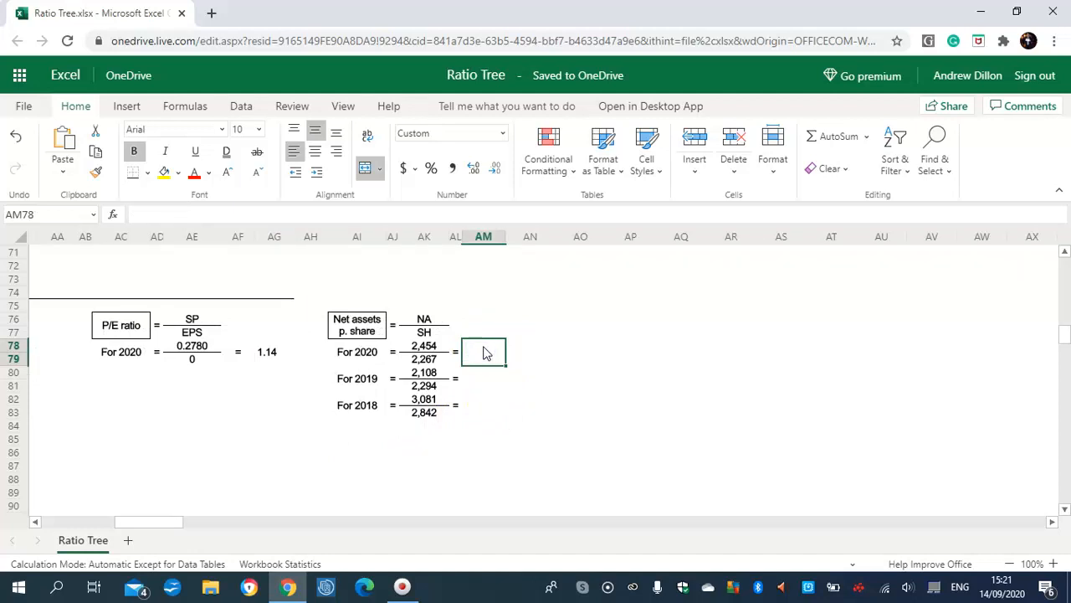
text(=)
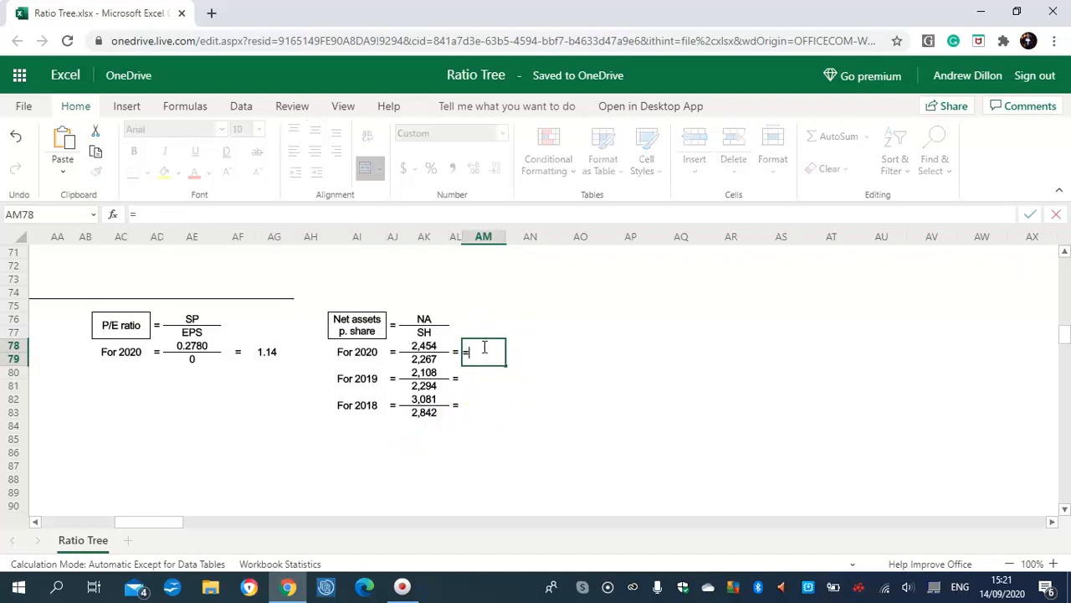
text(AK78/AK79)
key(Return)
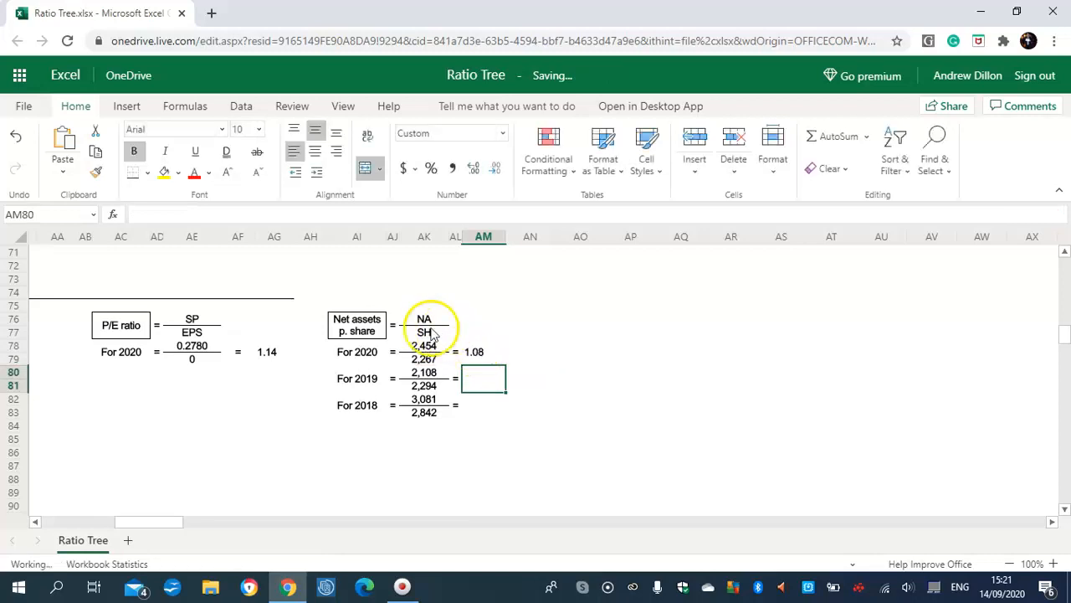
Check the net assets and share figures from AK78 down, and fill the AM78 formula down to the 2019 and 2018 rows.
click(423, 349)
key(Down)
key(Down)
click(486, 353)
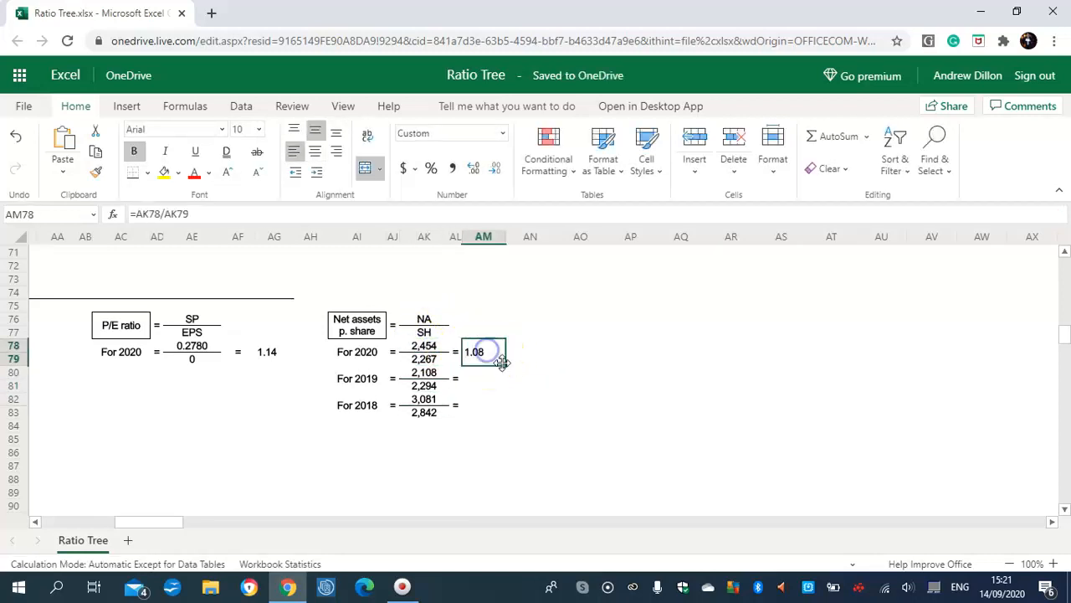
drag(506, 368, 513, 407)
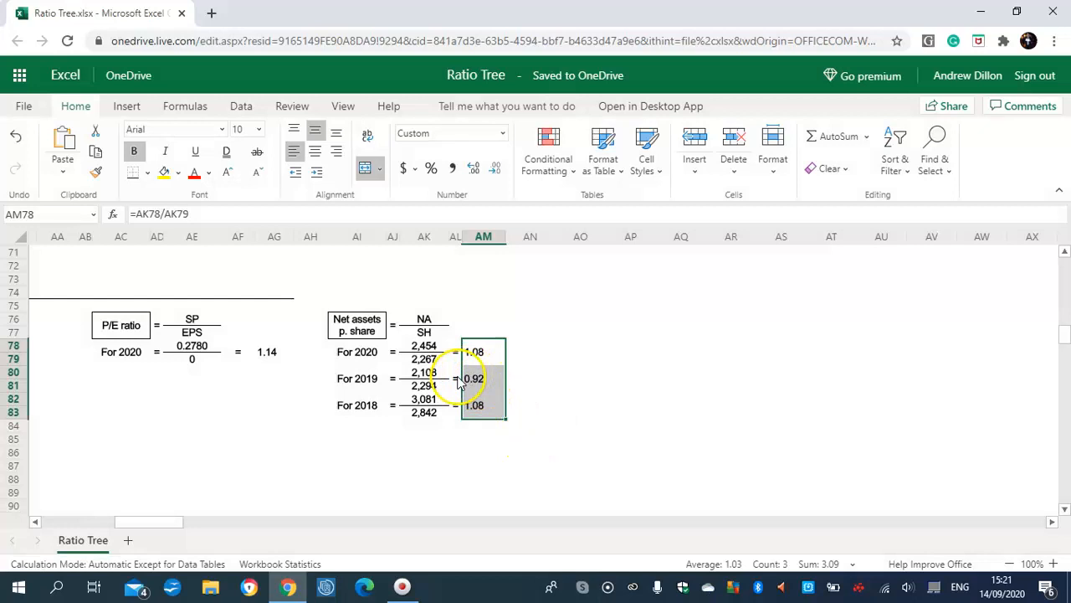
click(477, 354)
mouse_move(159, 526)
mouse_down()
mouse_move(146, 521)
mouse_move(154, 525)
mouse_up()
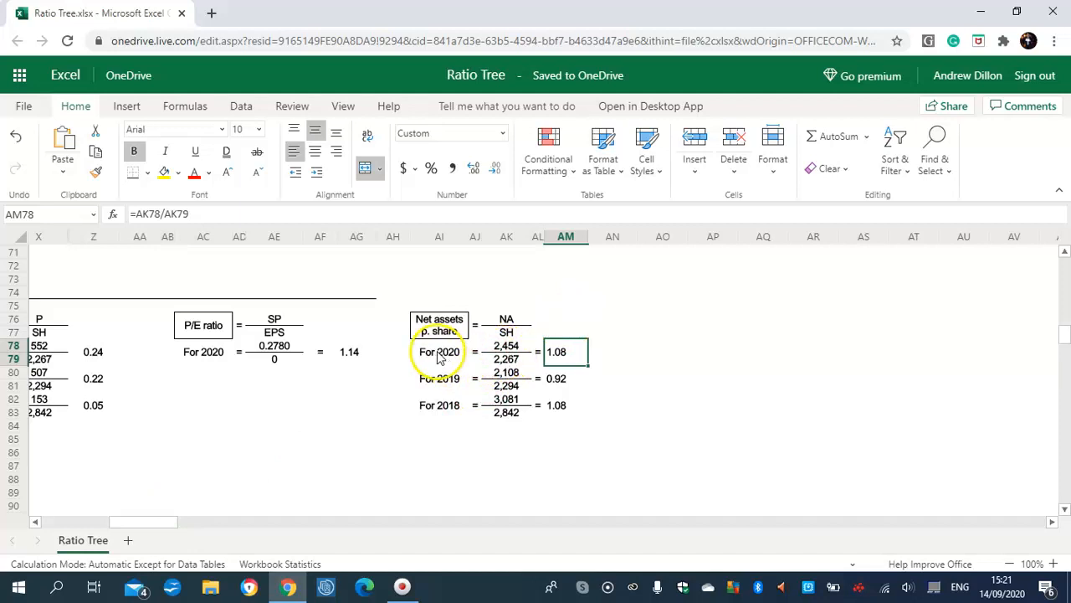
drag(133, 521, 48, 507)
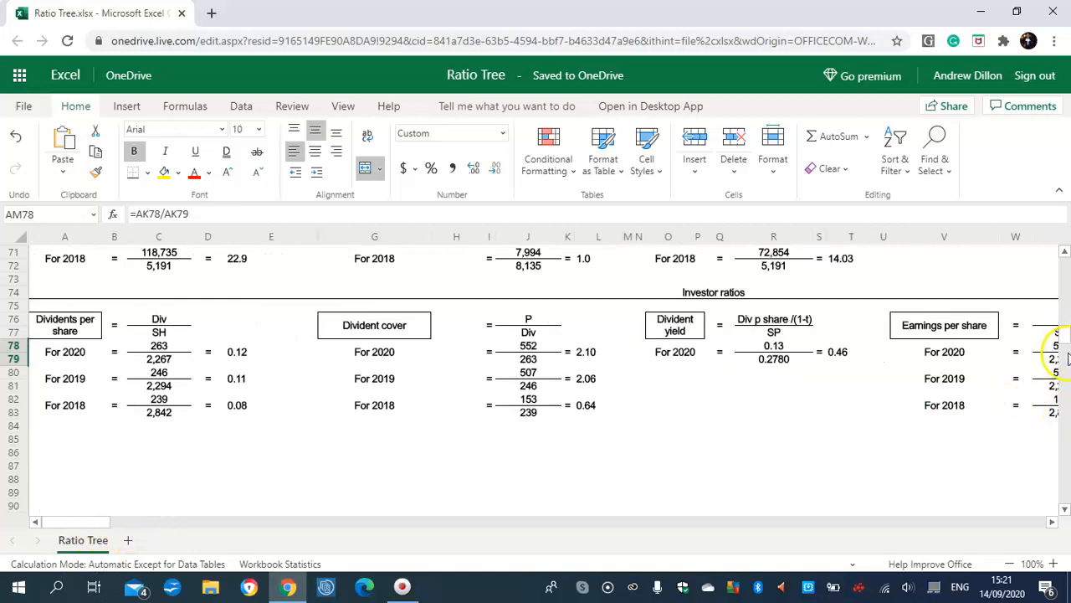
drag(1063, 333, 1066, 256)
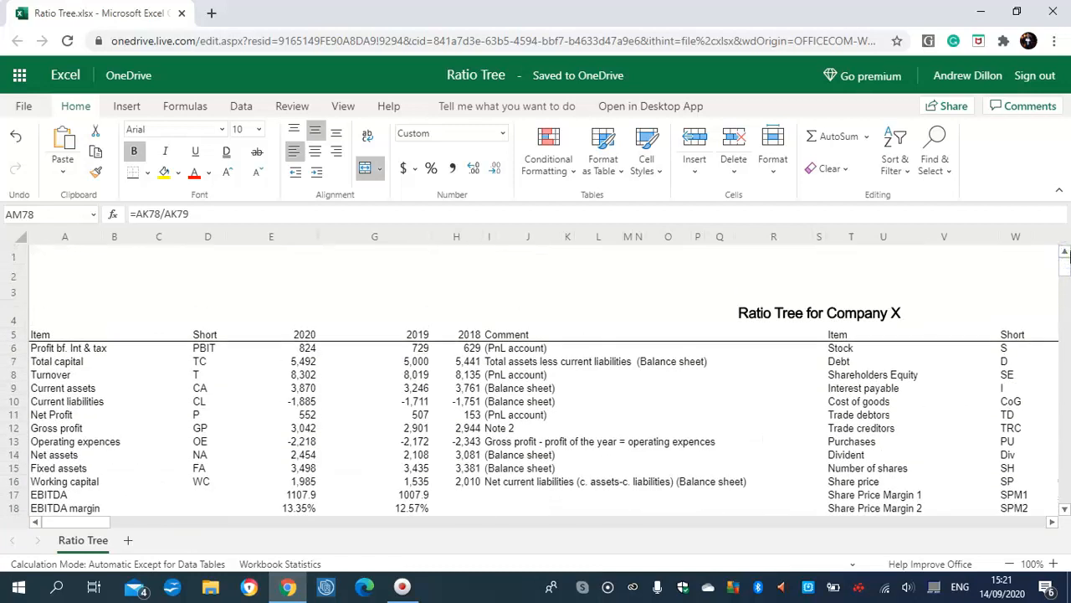
click(28, 566)
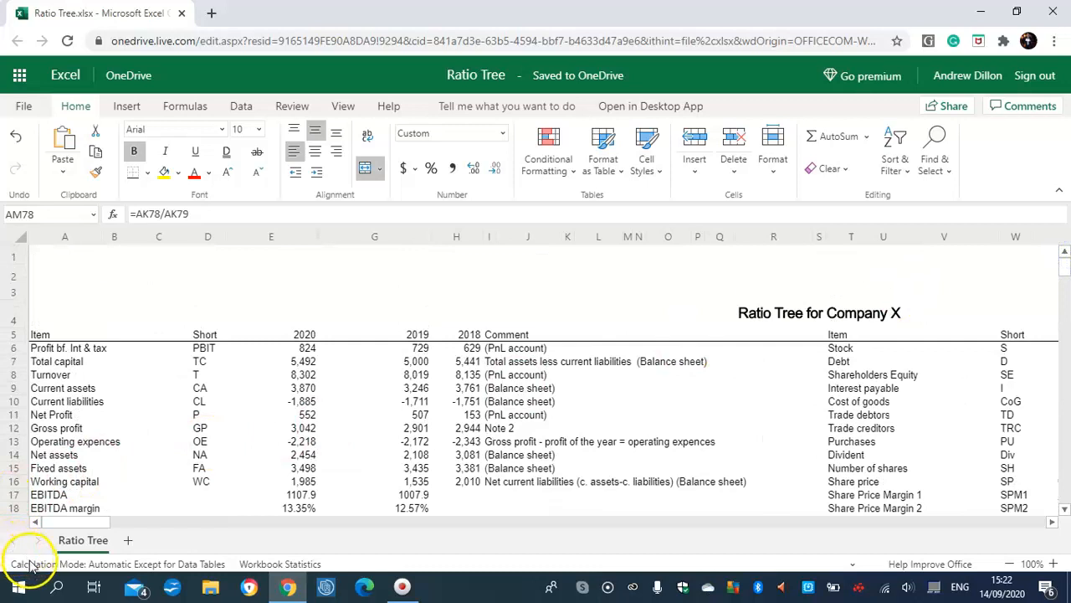